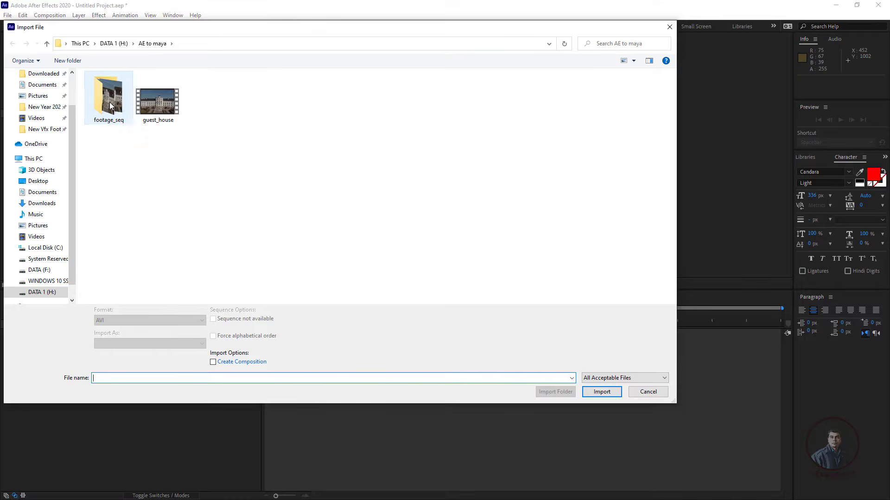
Step: Import the guest_house frames from the footage_seq folder as a PNG sequence
double_click(108, 98)
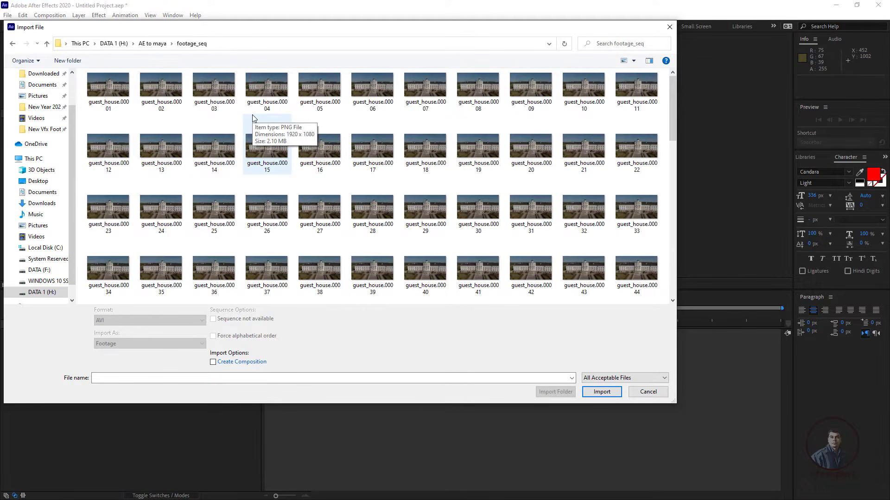
left_click(112, 91)
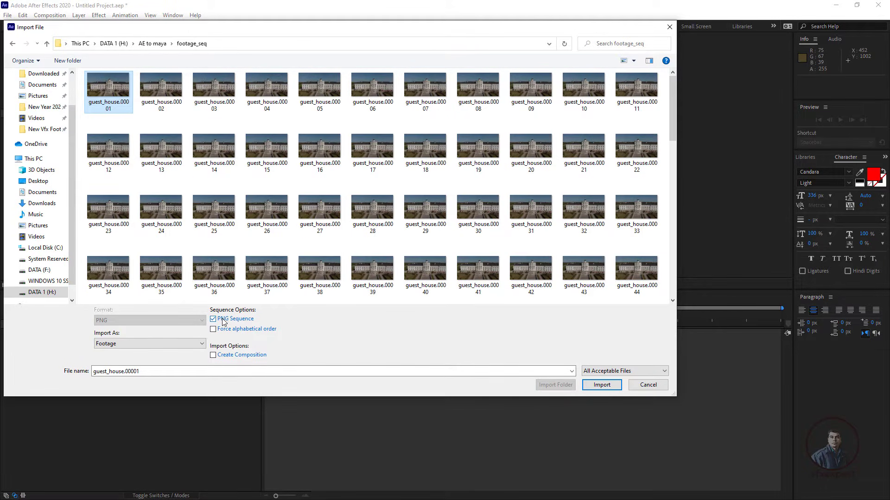
left_click(602, 386)
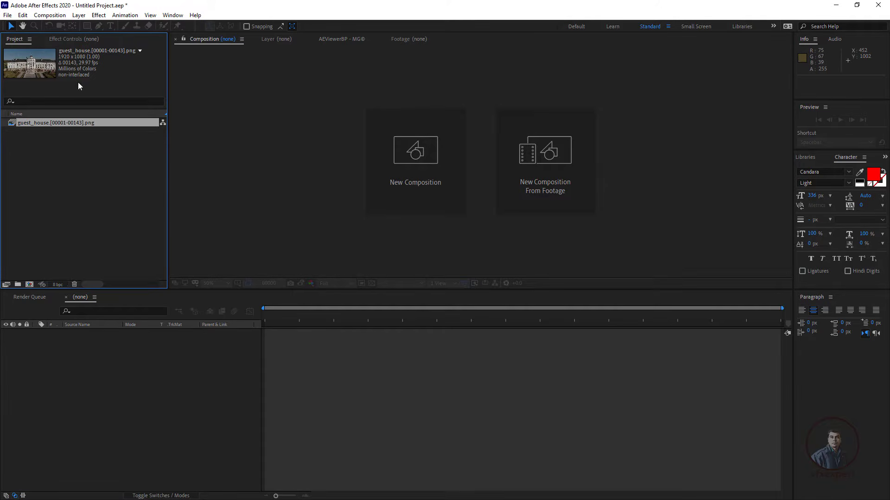
Step: Interpret the guest_house PNG sequence at an assumed frame rate of 24 frames per second
left_click(77, 129)
left_click(81, 122)
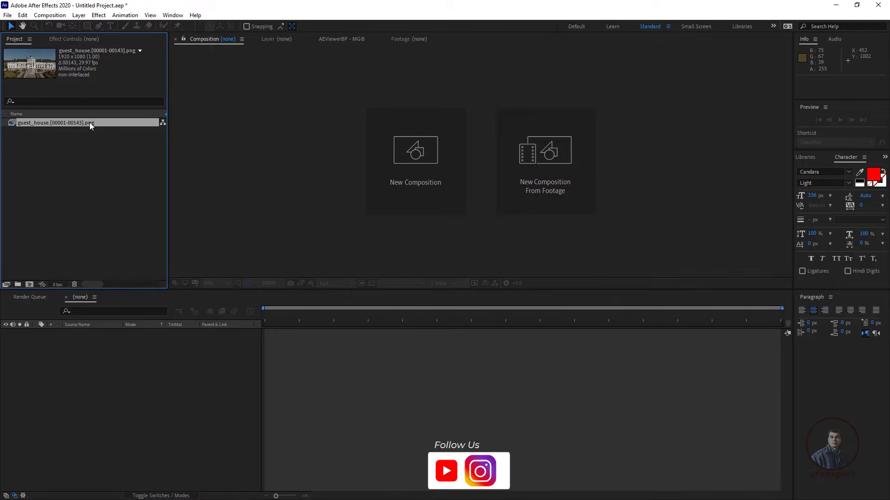
left_click(73, 136)
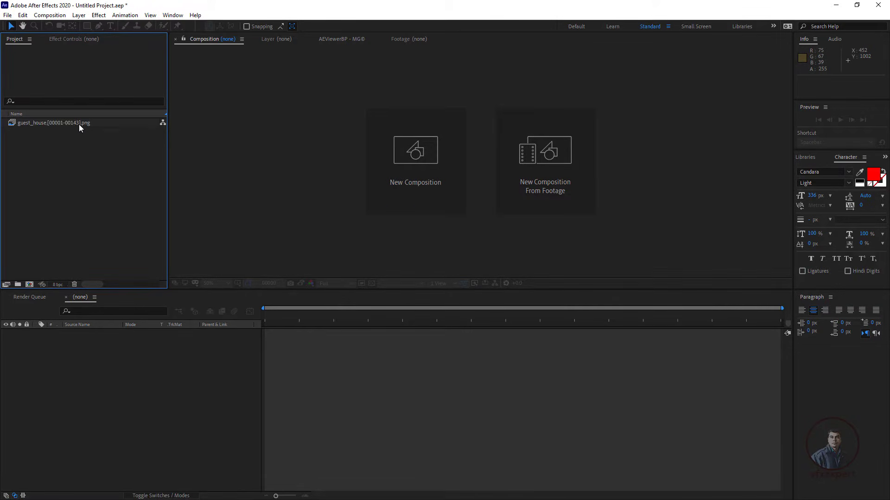
left_click(80, 123)
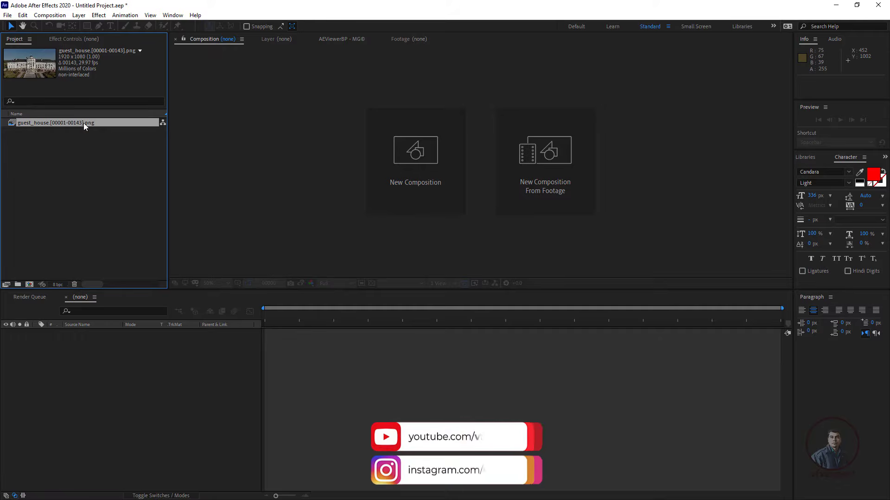
right_click(84, 123)
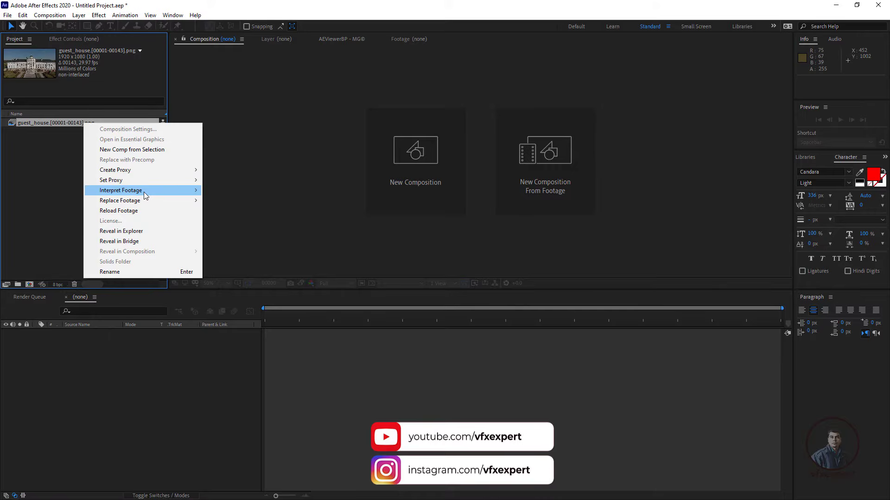
mouse_move(144, 192)
left_click(227, 191)
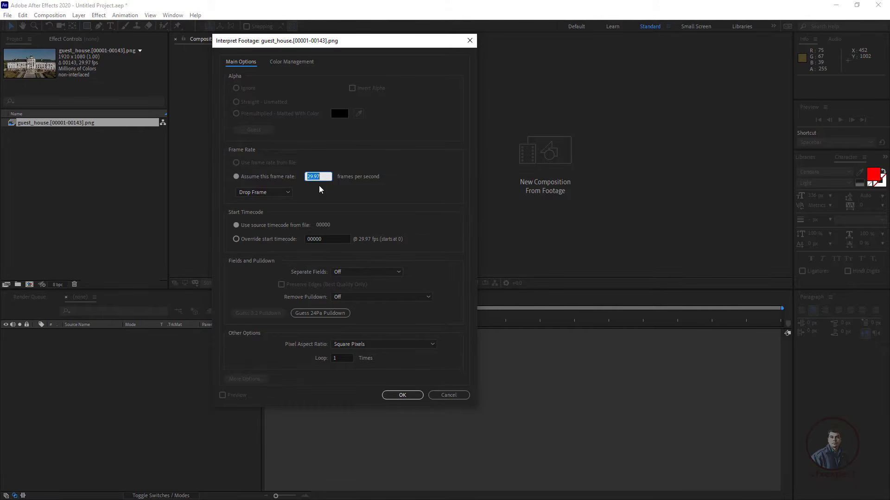
left_click_drag(326, 177, 298, 177)
type("24")
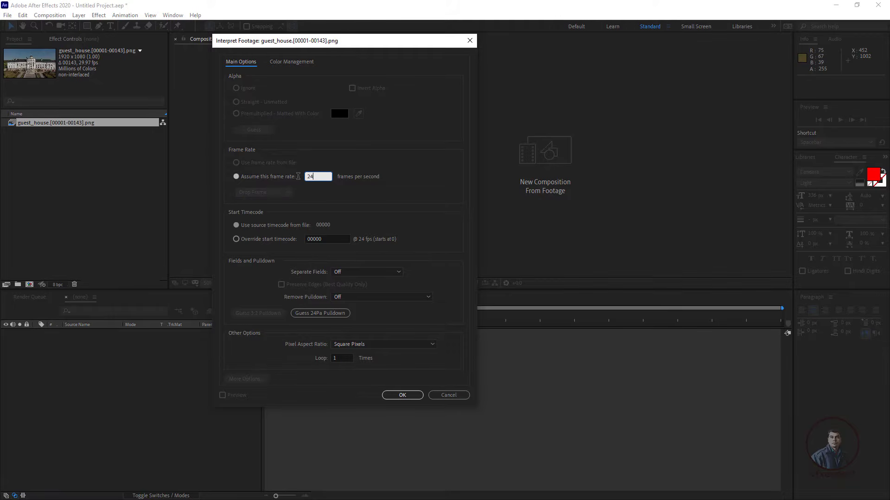
left_click(402, 395)
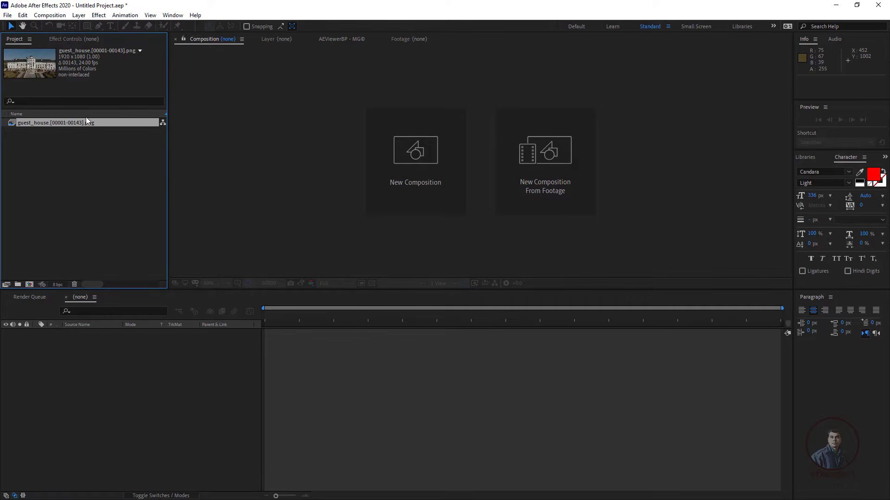
Step: Check the default sequence footage frame rate in the Import preferences
left_click(22, 15)
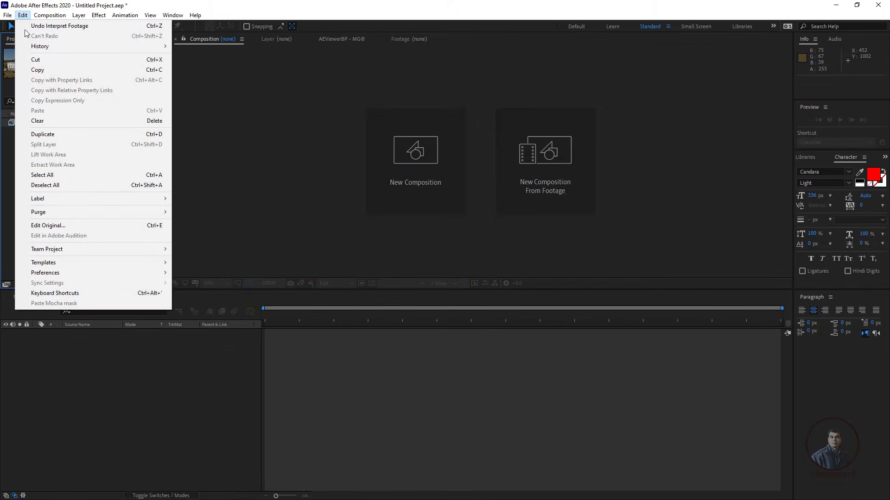
mouse_move(60, 272)
left_click(206, 272)
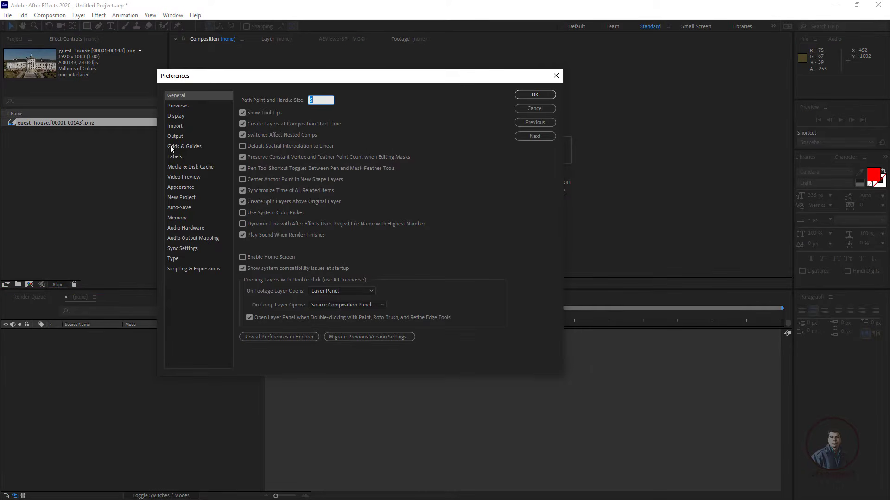
left_click(174, 127)
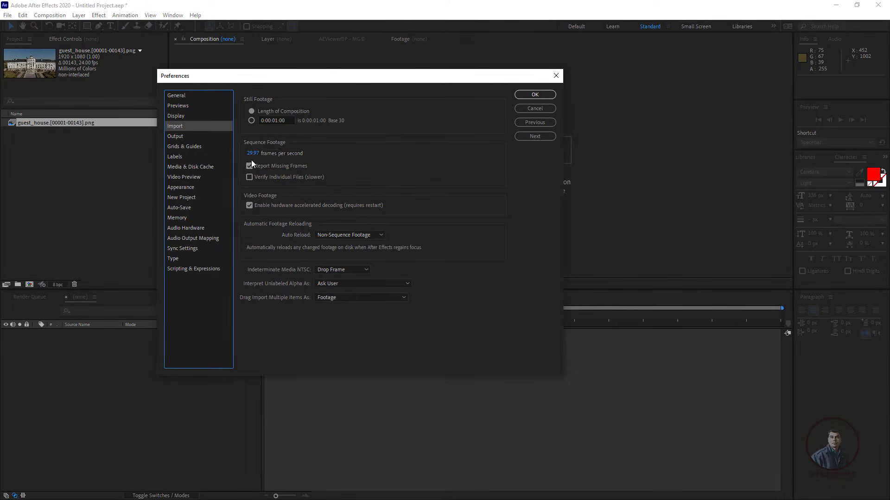
left_click(535, 95)
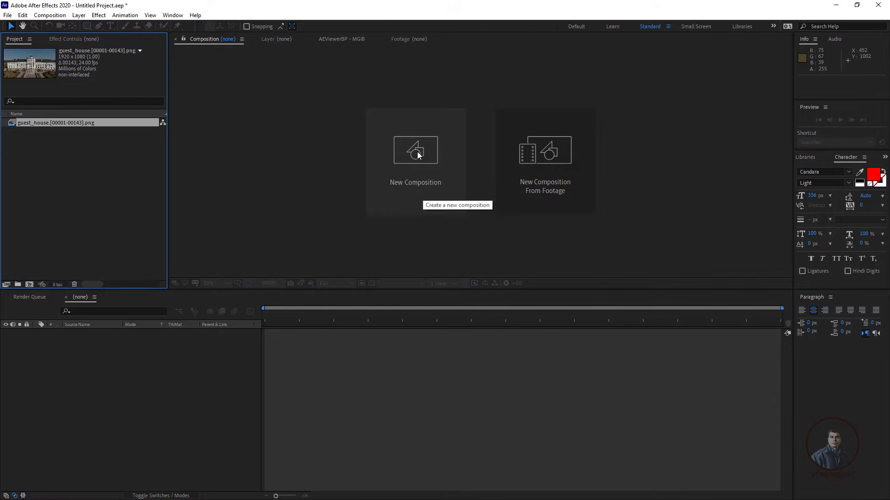
Step: Create a composition from the guest_house PNG sequence, play it back and scrub to its last frame
left_click_drag(10, 123, 27, 285)
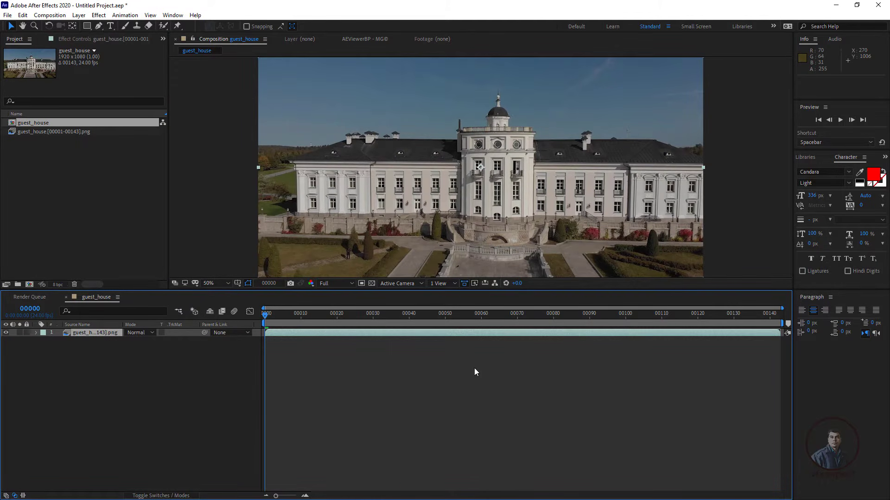
left_click_drag(296, 323, 253, 324)
key("space")
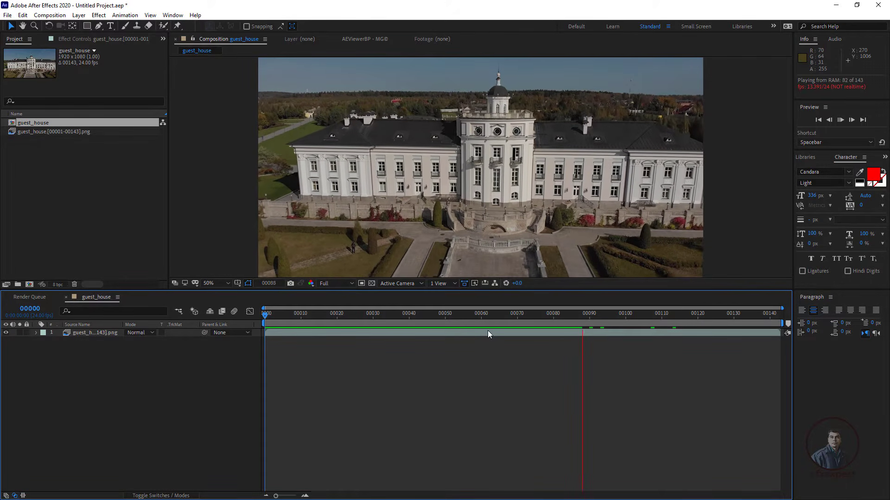
key("space")
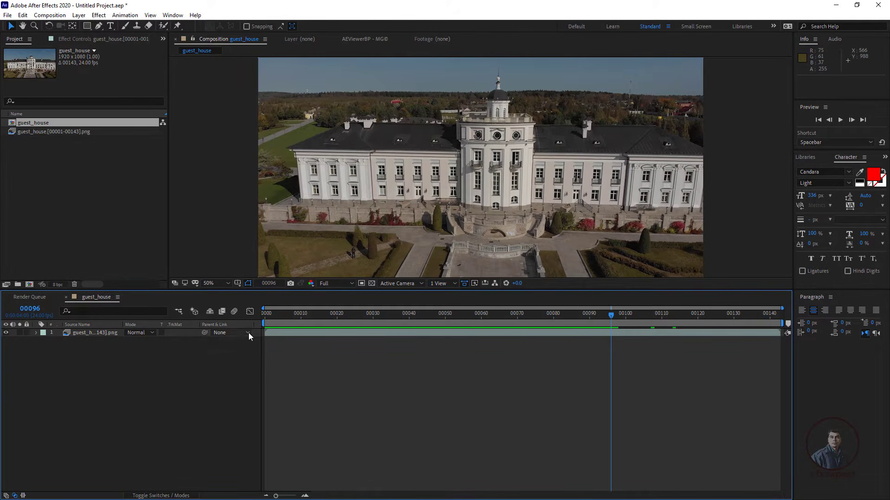
left_click_drag(279, 318, 252, 319)
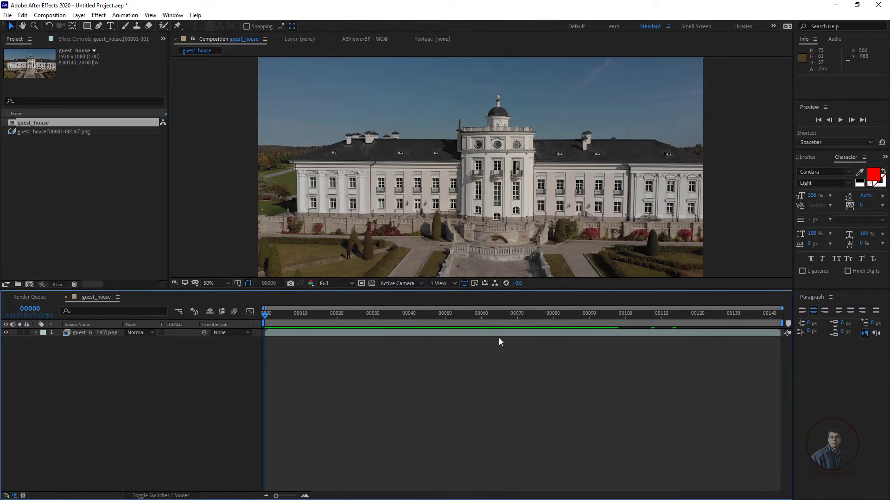
left_click_drag(681, 317, 783, 320)
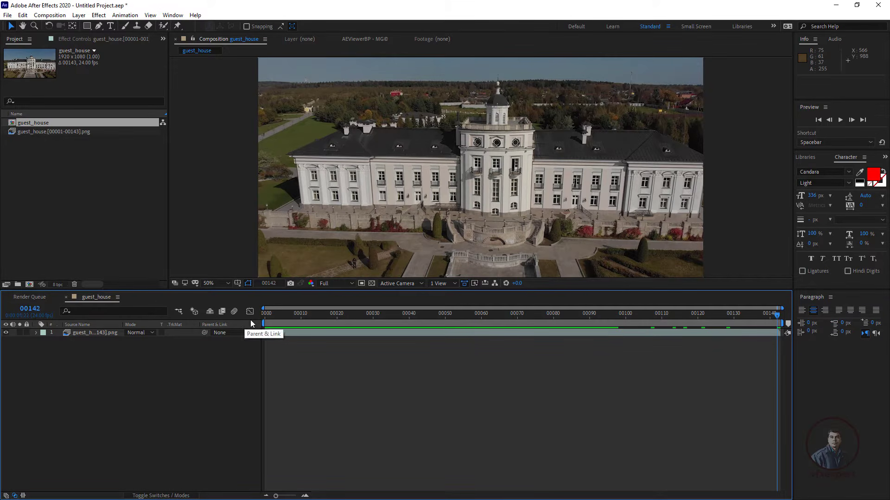
Step: Switch the timeline's time display to timecode and back to frames, returning the playhead to the first frame
left_click_drag(310, 316, 341, 320)
left_click(30, 308, "ctrl")
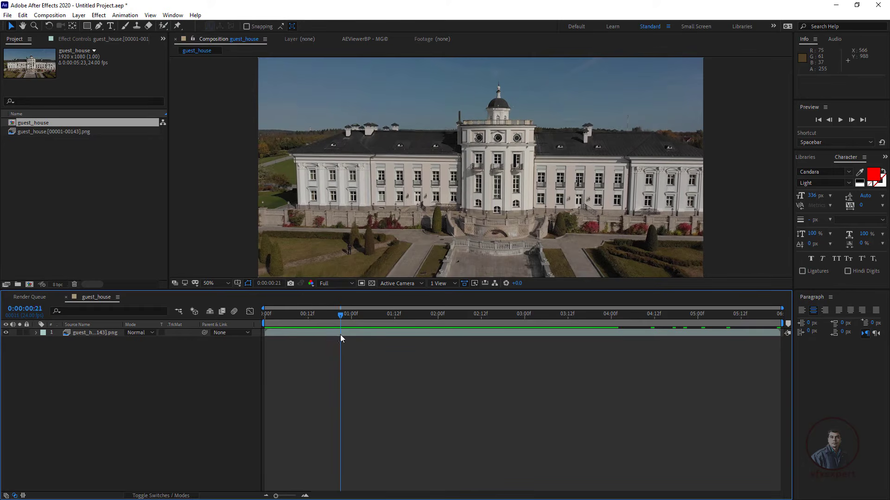
left_click(32, 310, "ctrl")
left_click_drag(340, 331, 654, 336)
left_click_drag(316, 319, 232, 324)
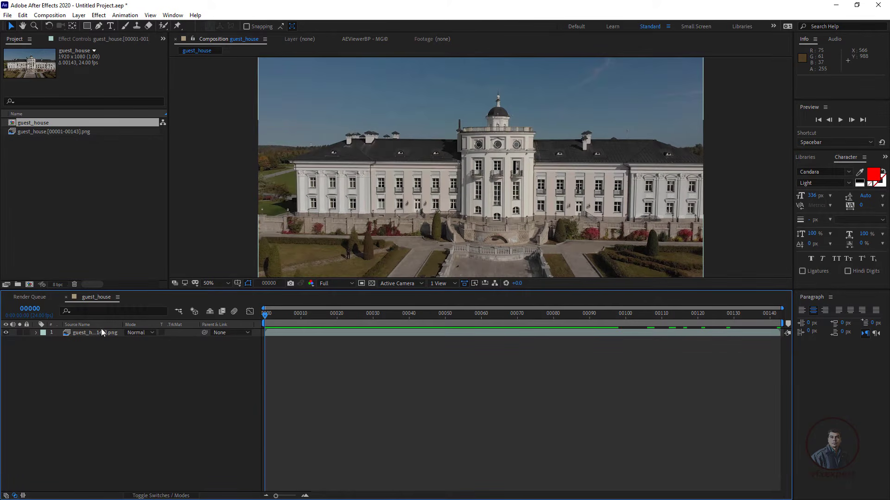
Step: Set the guest_house composition's start frame to 1 and scrub the timeline to check its first and last frames
left_click(66, 132)
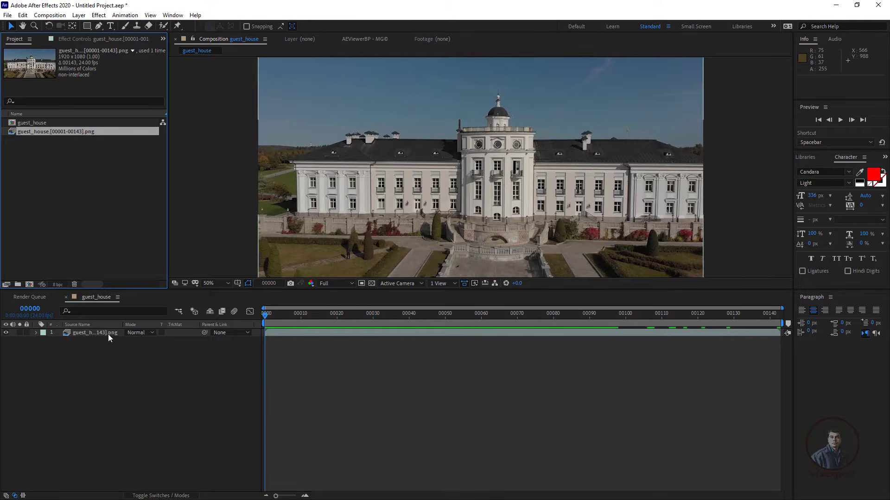
left_click(285, 365)
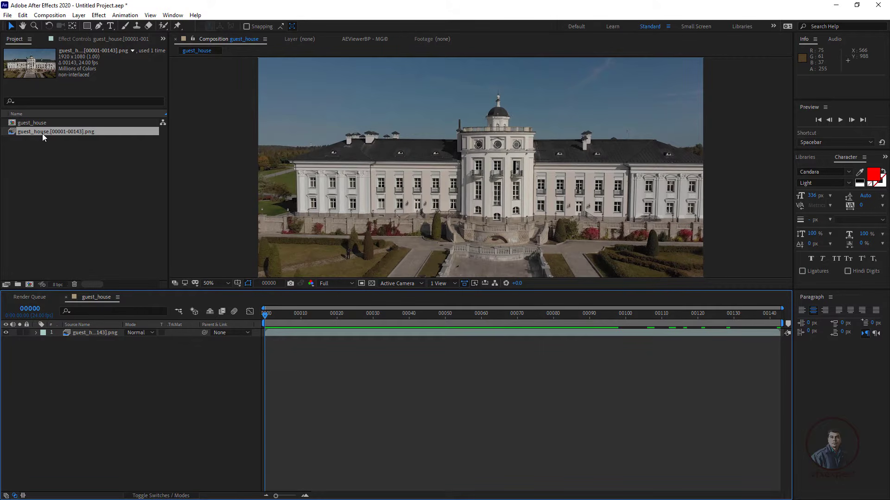
left_click(54, 15)
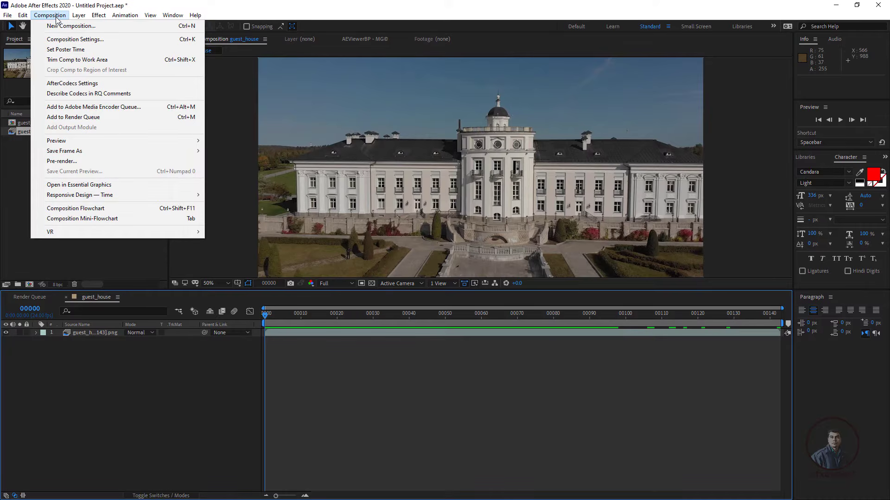
left_click(75, 39)
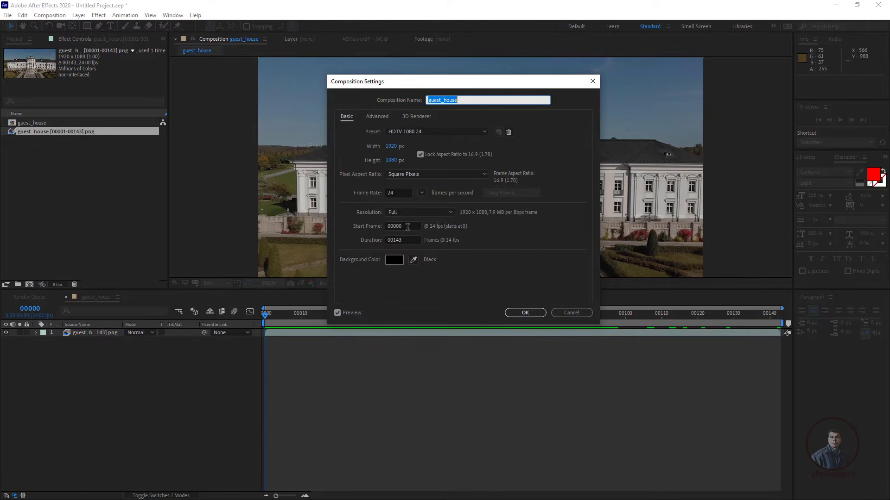
left_click(407, 226)
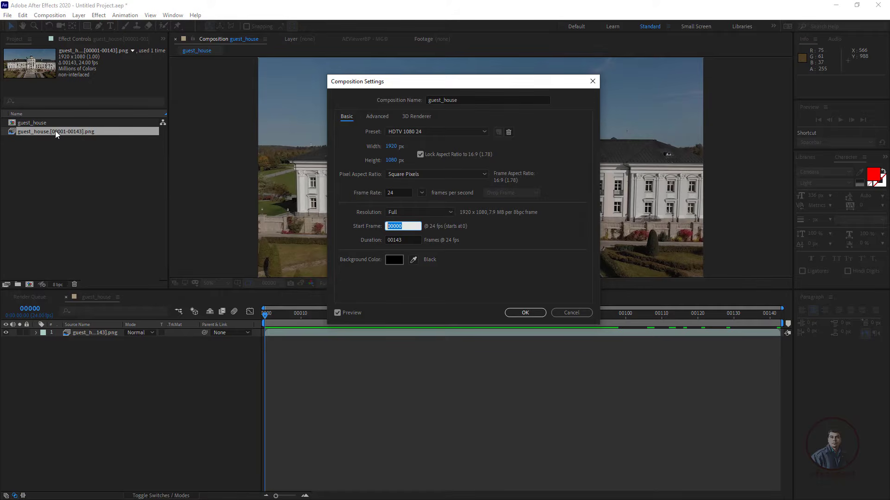
type("1")
left_click(522, 315)
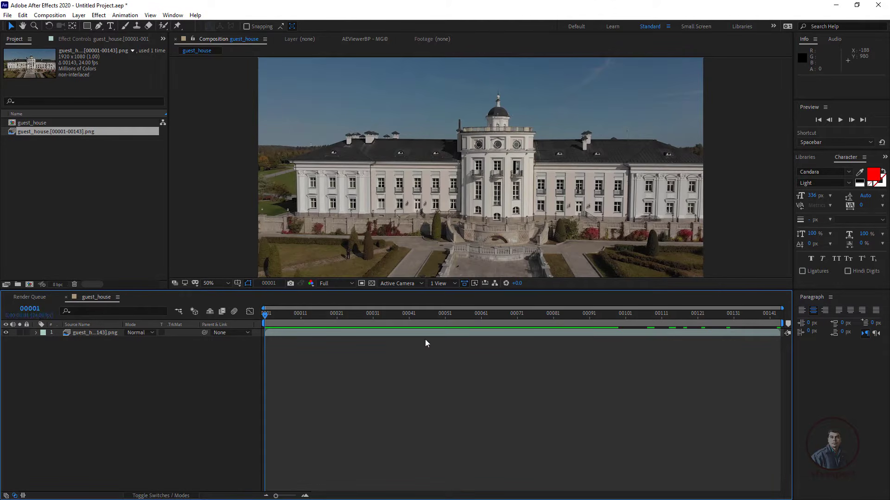
left_click_drag(494, 317, 777, 317)
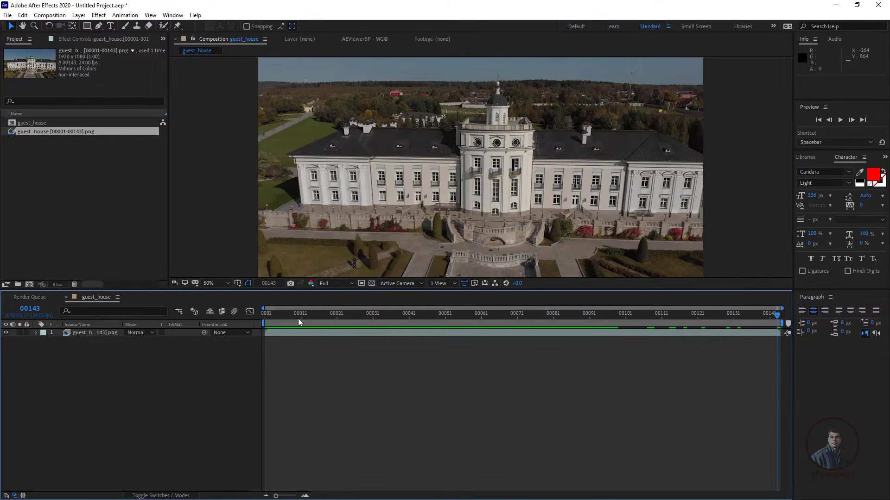
left_click_drag(298, 319, 103, 191)
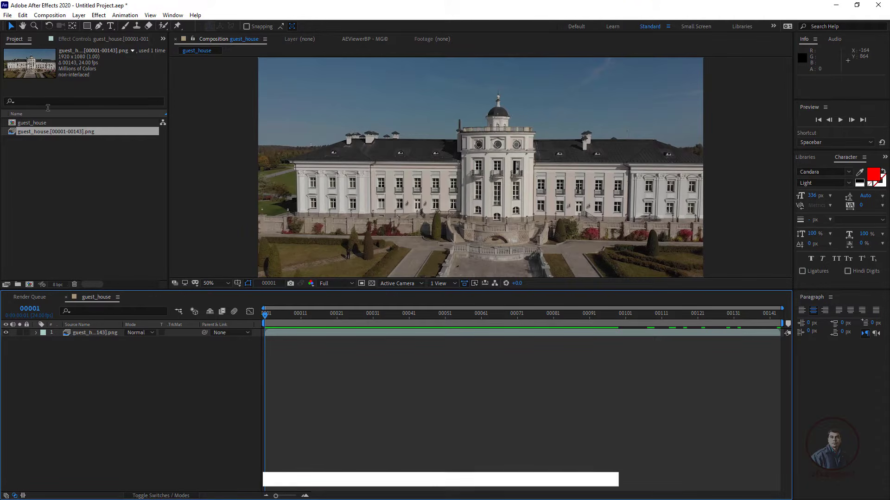
Step: Import the guest_house.mp4 video from the AE to maya folder as footage
left_click(51, 185)
left_click(8, 15)
mouse_move(28, 145)
left_click(178, 145)
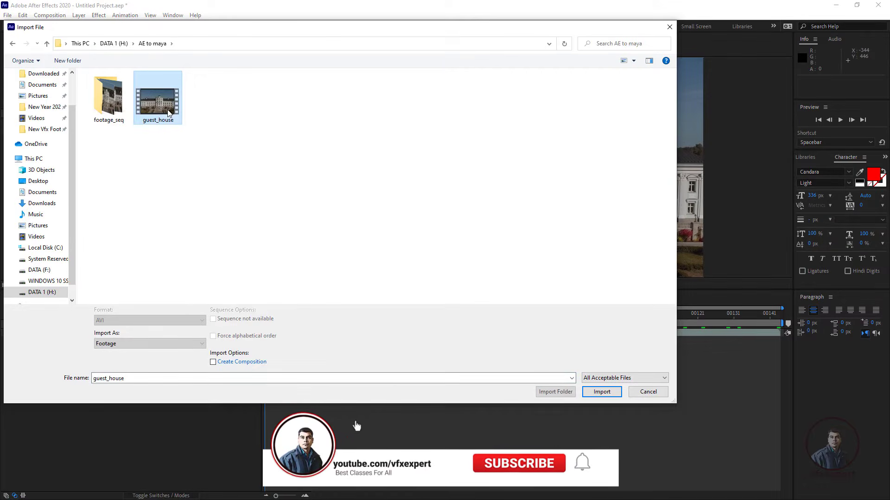
left_click(601, 392)
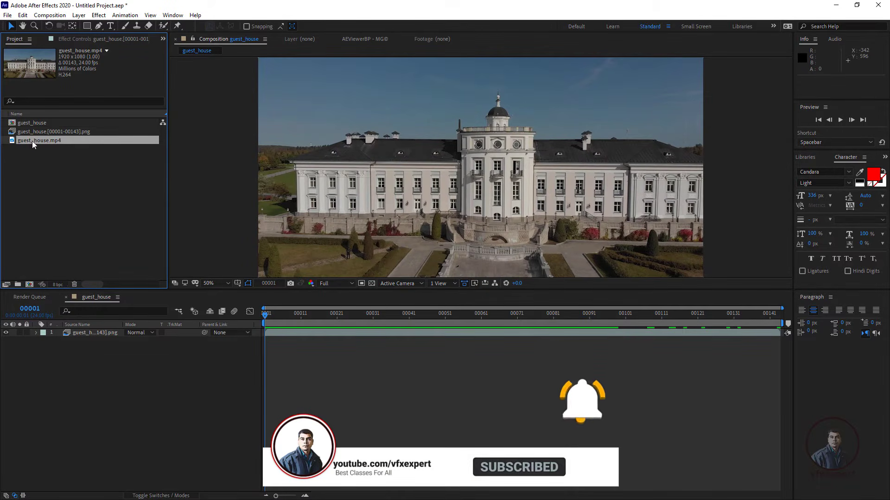
Step: Create a composition from guest_house.mp4 and briefly preview its playback
left_click_drag(14, 141, 31, 285)
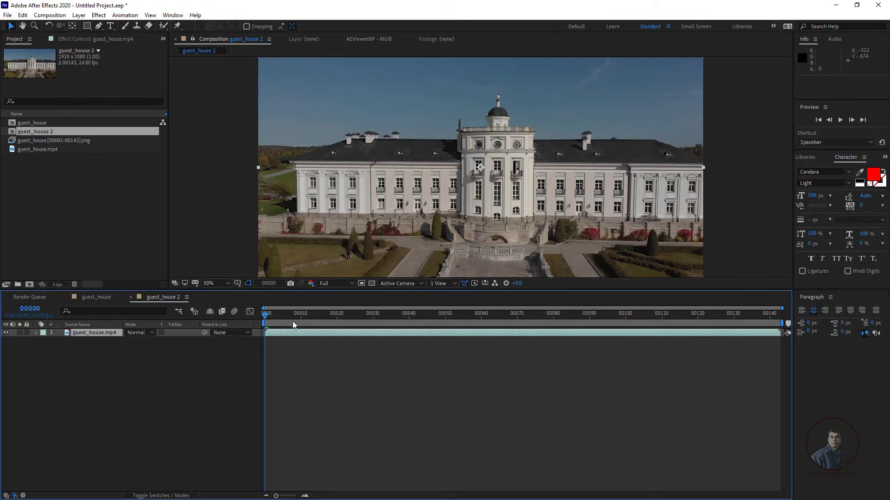
key("space")
key("space")
left_click(160, 355)
Step: Set the start frame of the guest_house 2 composition to 1
left_click(47, 16)
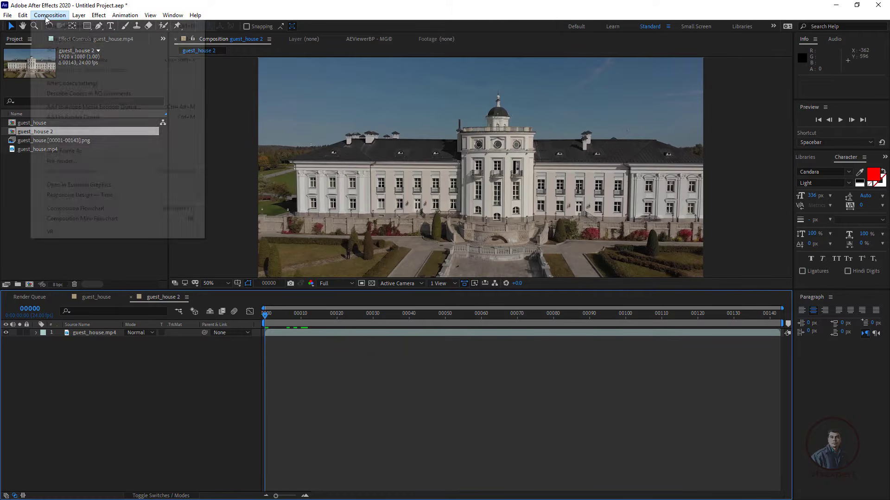
left_click(74, 40)
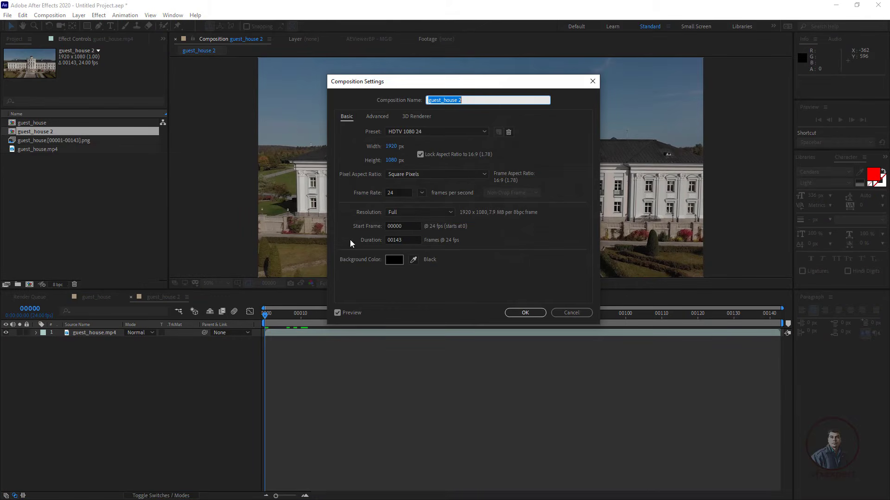
left_click(405, 226)
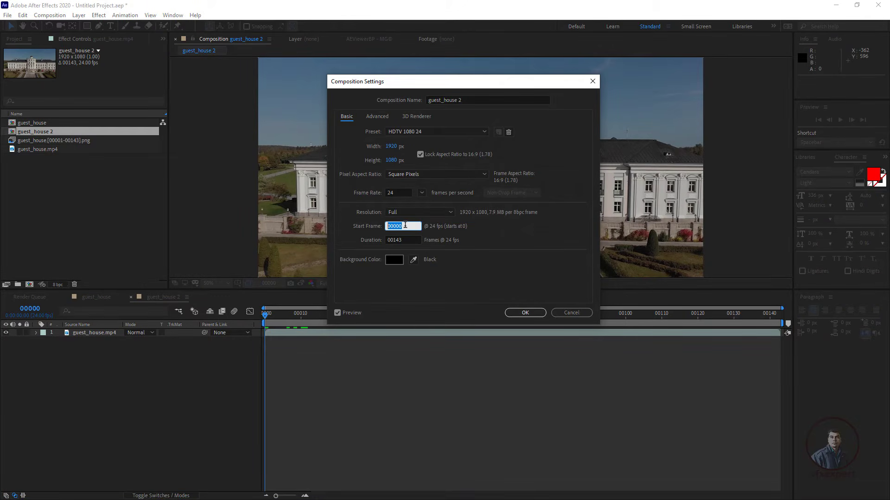
type("1")
left_click(541, 315)
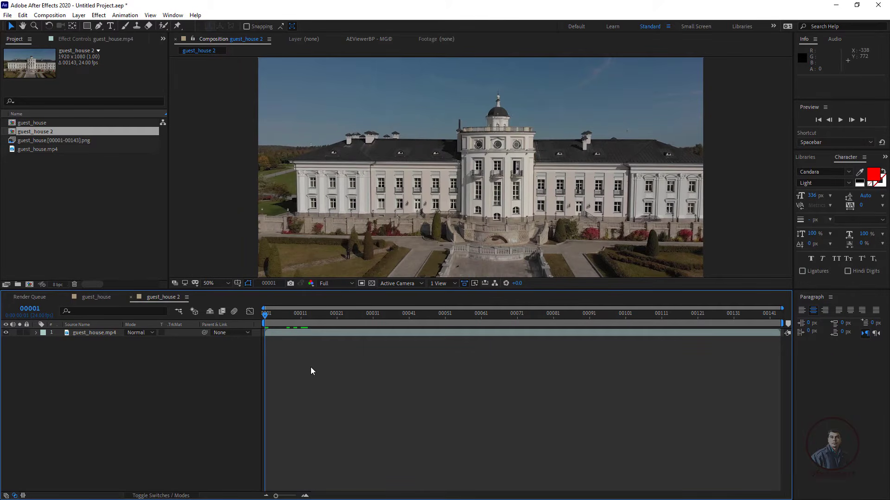
Step: Compare the guest_house and guest_house 2 timelines, then close the guest_house 2 timeline
left_click(94, 297)
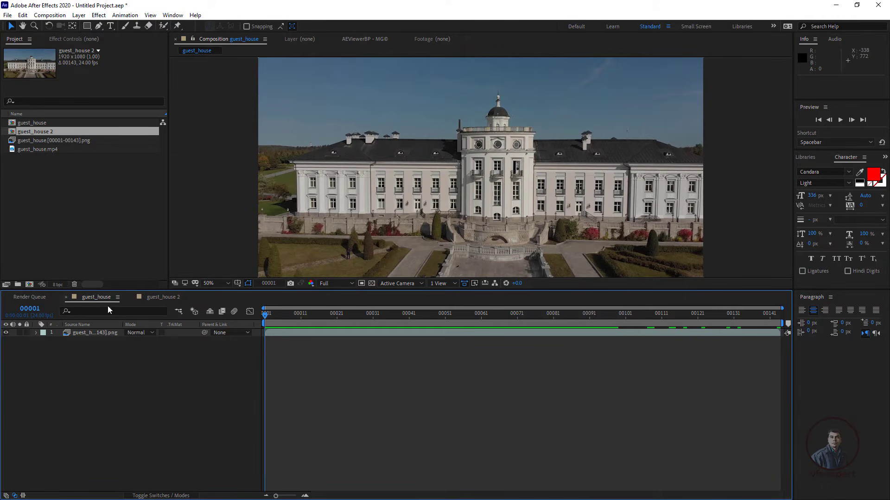
left_click(173, 298)
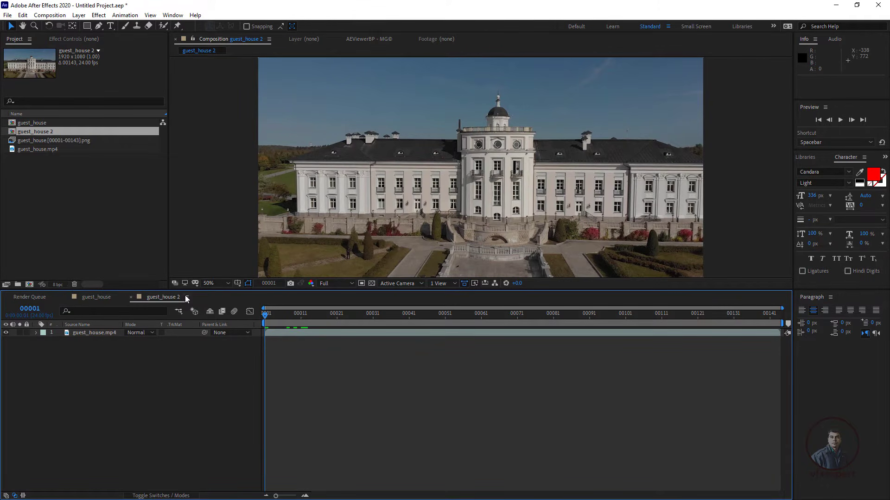
left_click(187, 297)
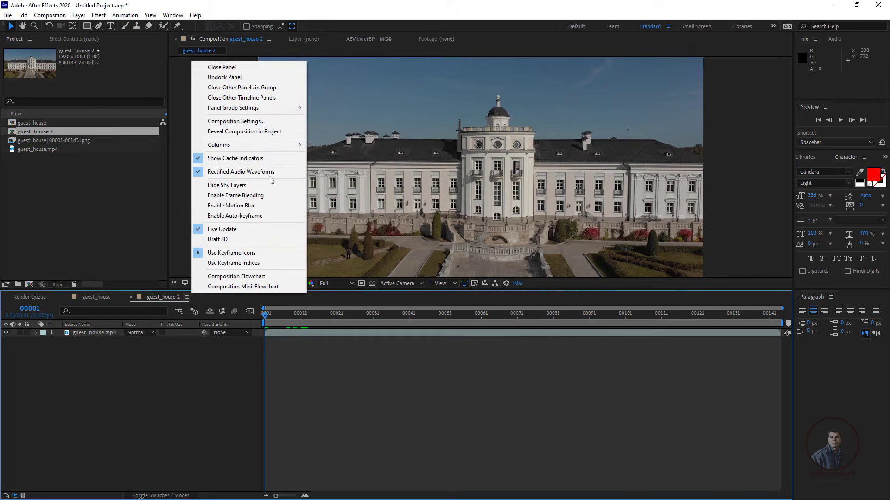
left_click(232, 68)
left_click_drag(294, 338, 189, 309)
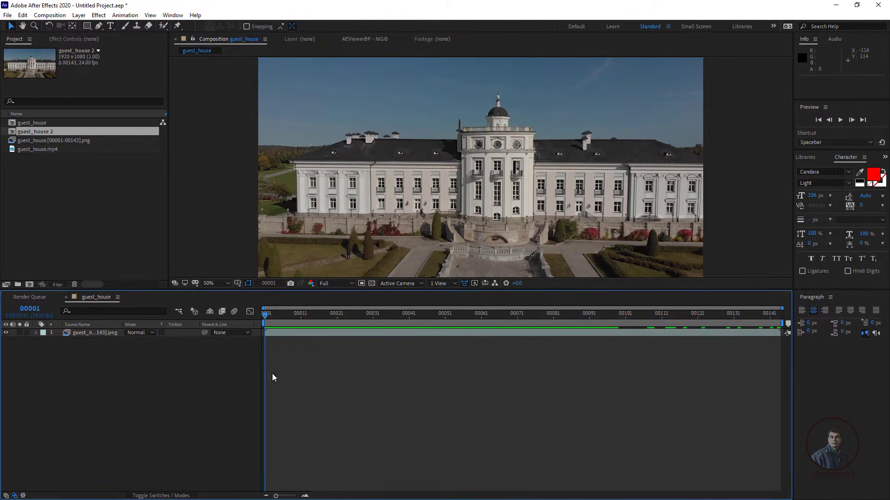
left_click(107, 333)
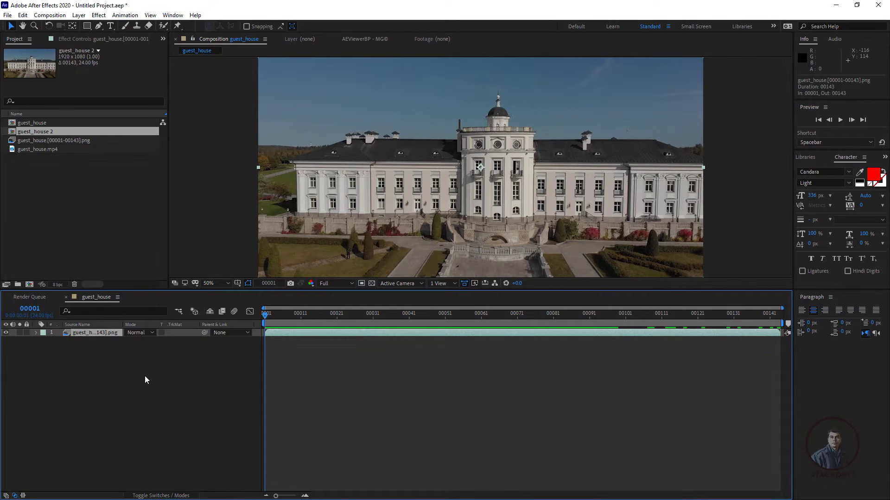
left_click(97, 16)
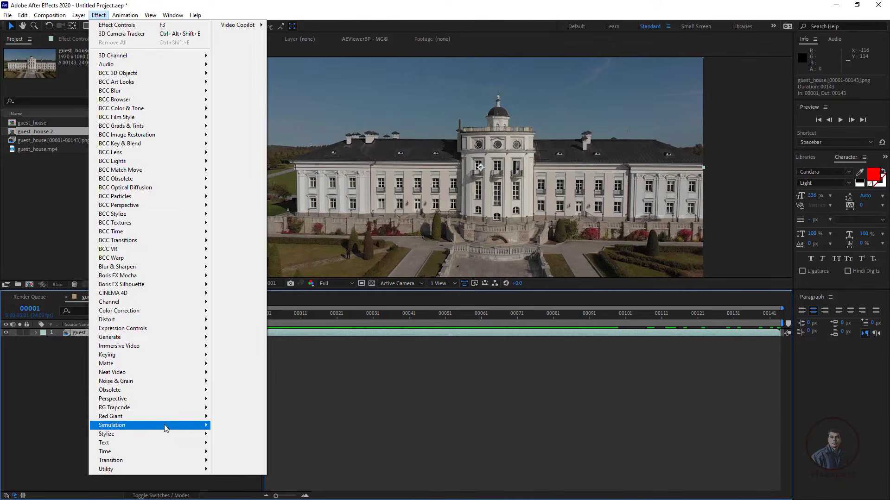
mouse_move(171, 399)
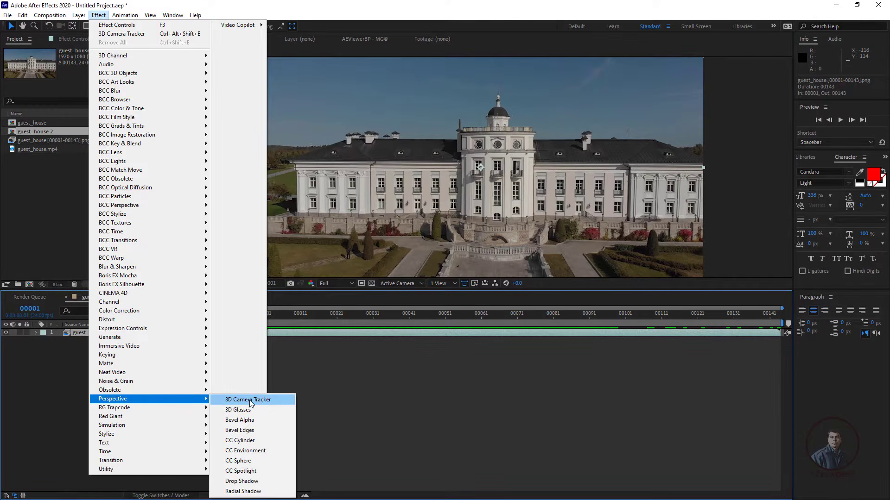
left_click(339, 382)
Step: Open and enlarge the Tracker panel, view its tracking options for the image sequence layer, and close it
left_click(173, 15)
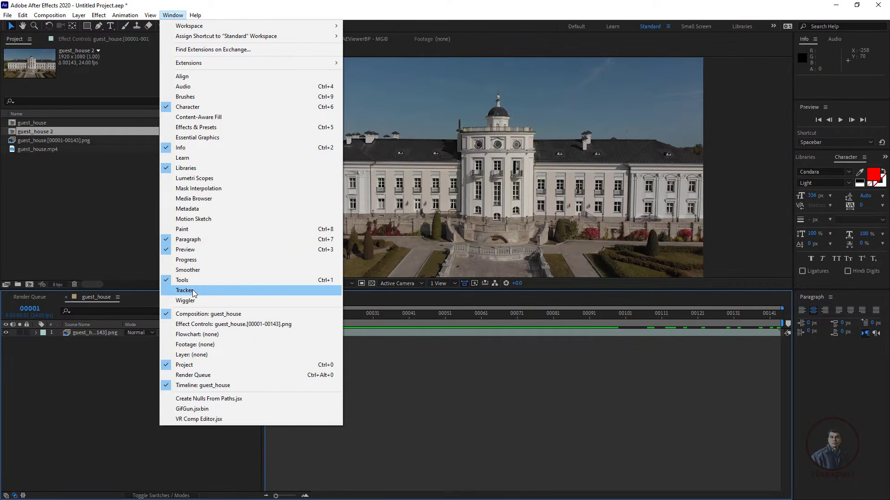
left_click(193, 291)
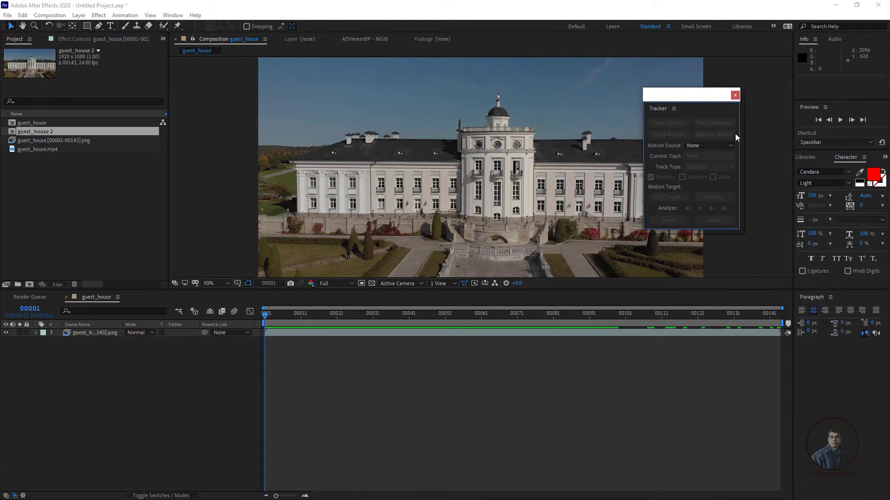
left_click_drag(742, 235, 793, 292)
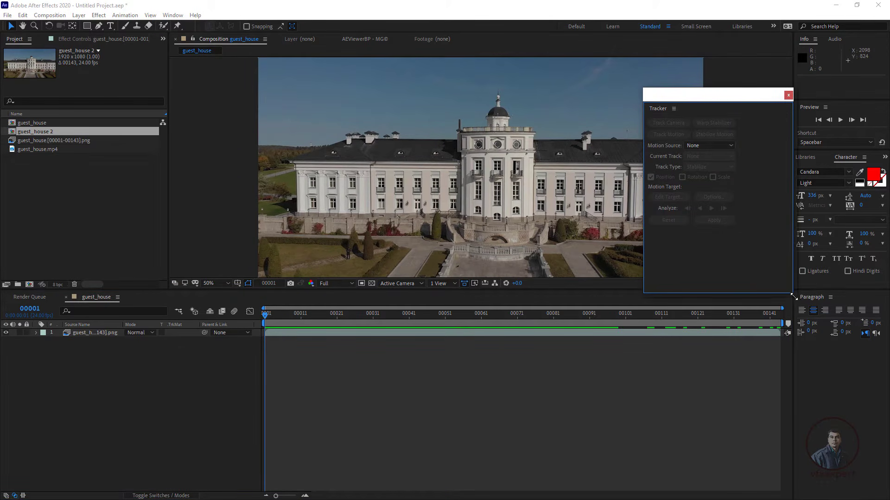
left_click(641, 333)
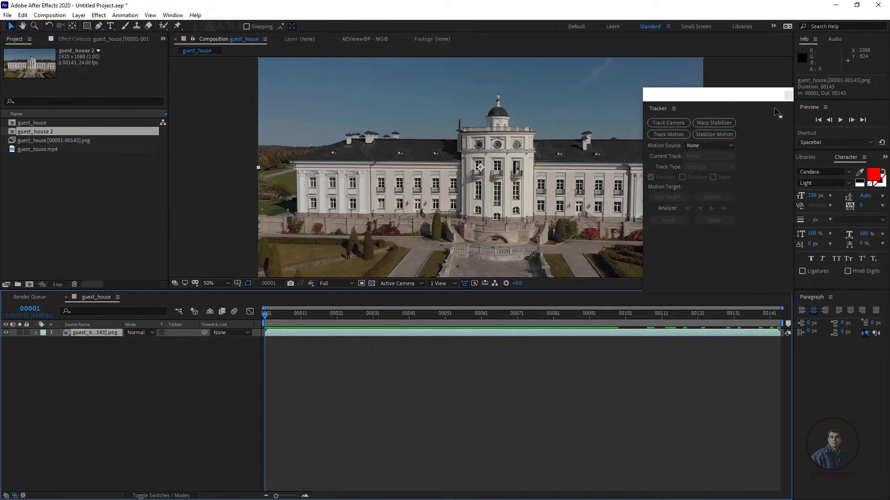
left_click(788, 95)
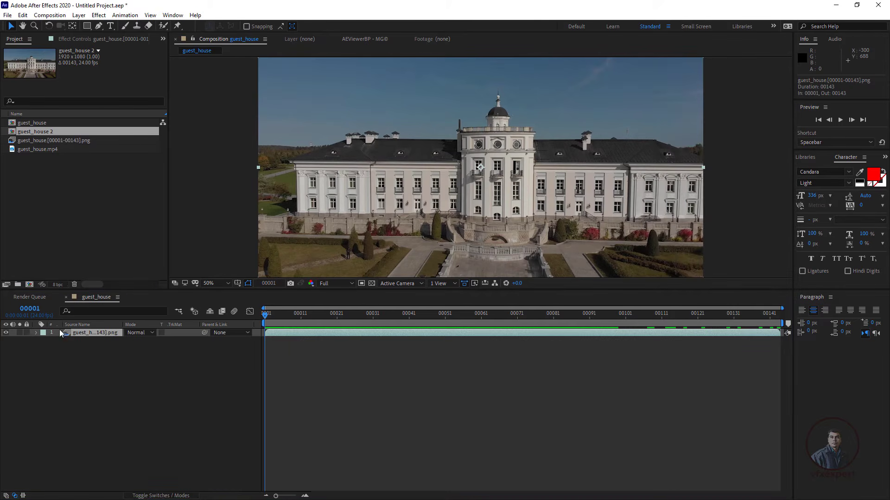
Step: Apply the 3D Camera Tracker effect to the guest_house image sequence layer and let it analyze and solve the shot
left_click(101, 332)
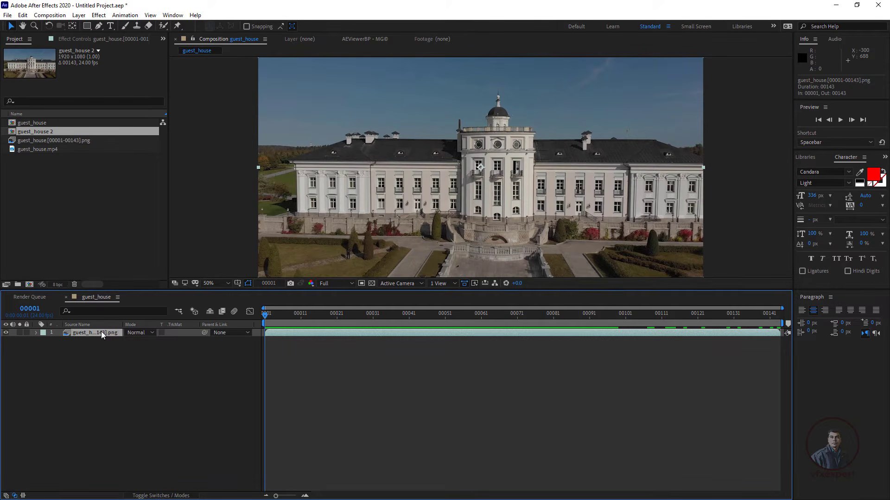
left_click(99, 15)
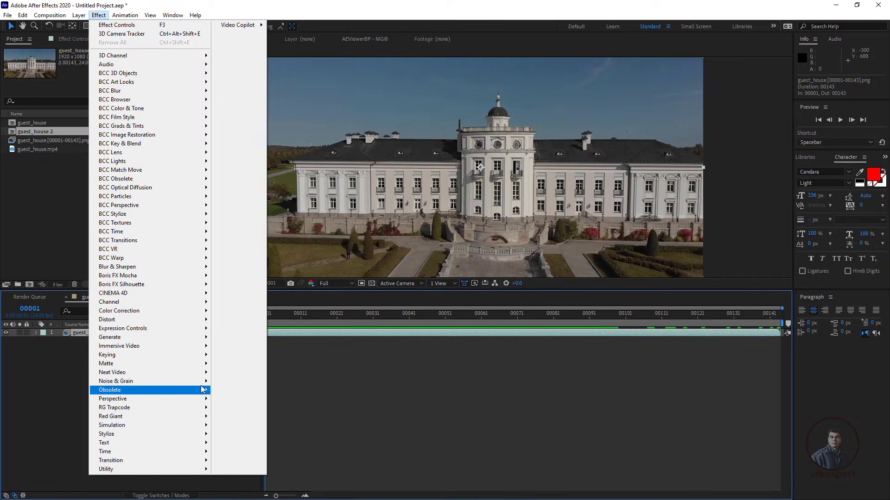
mouse_move(206, 400)
left_click(258, 401)
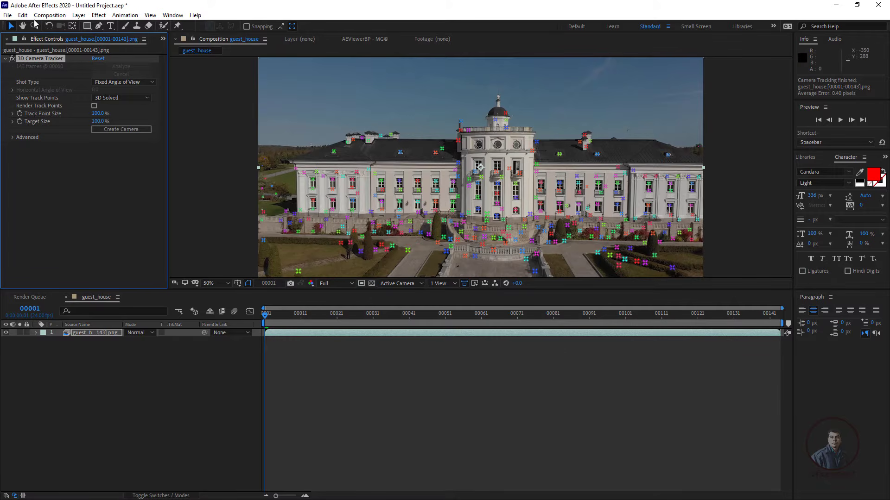
Step: Save the project as 3dcameratracking in the AE to maya folder
left_click(11, 16)
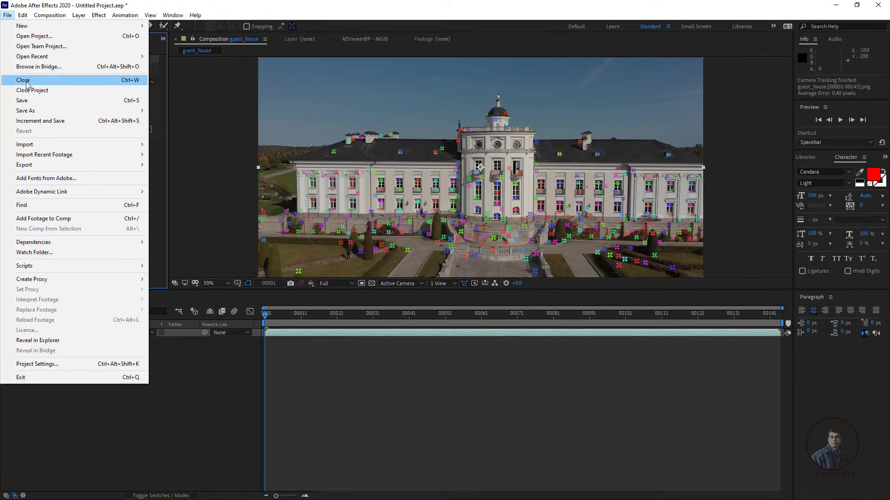
left_click(30, 100)
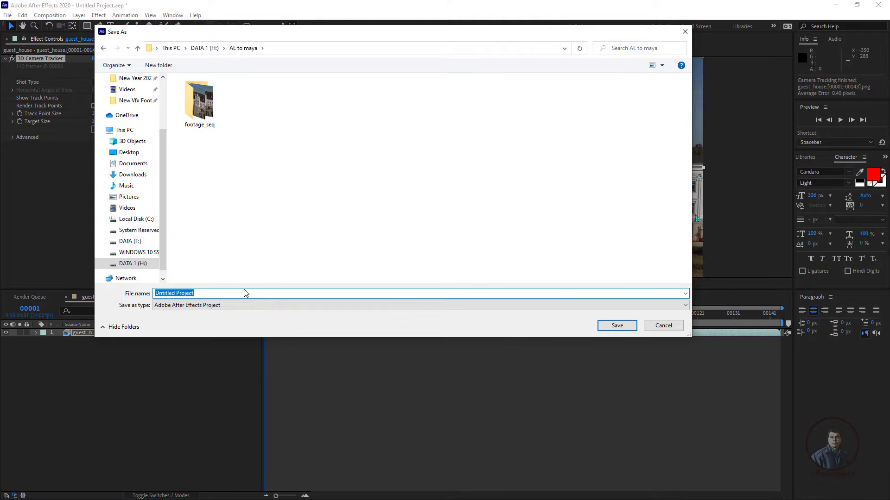
type("3dcameratracking")
left_click(612, 326)
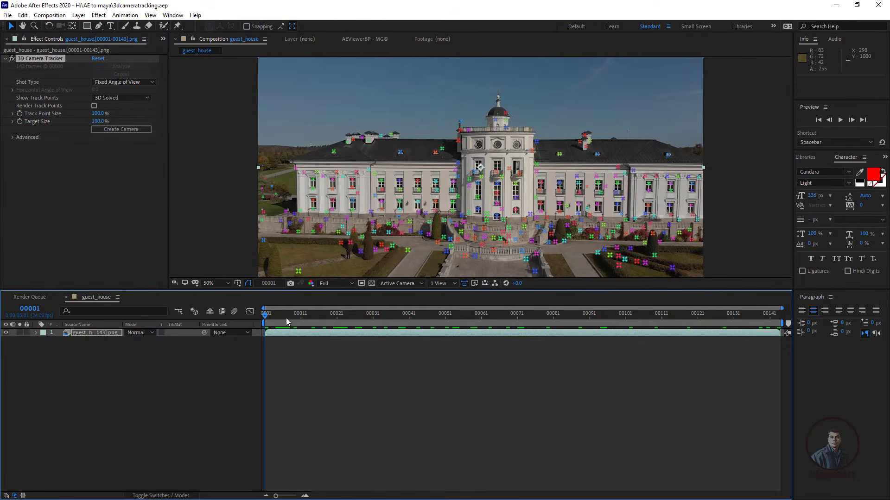
Step: Scrub the shot to check the track points, return to the first frame, and reveal the camera tracker's Advanced settings in a wider panel
left_click_drag(285, 318, 679, 324)
left_click_drag(504, 315, 264, 315)
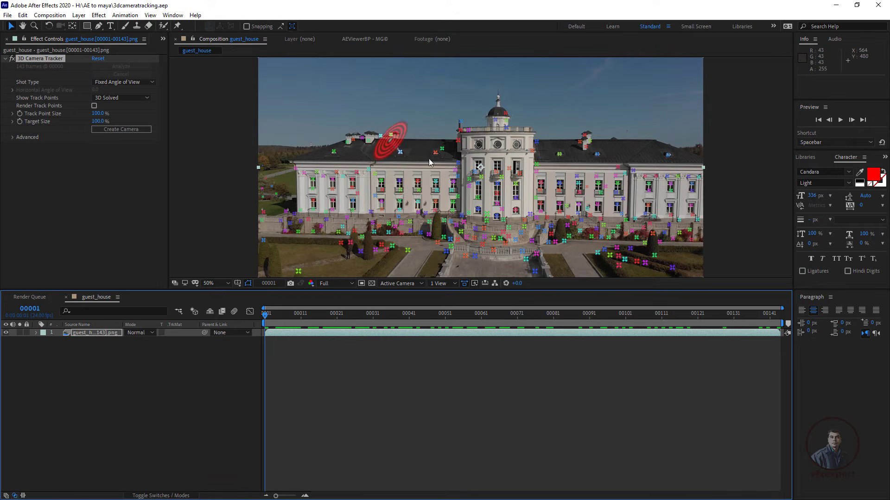
left_click_drag(168, 139, 201, 151)
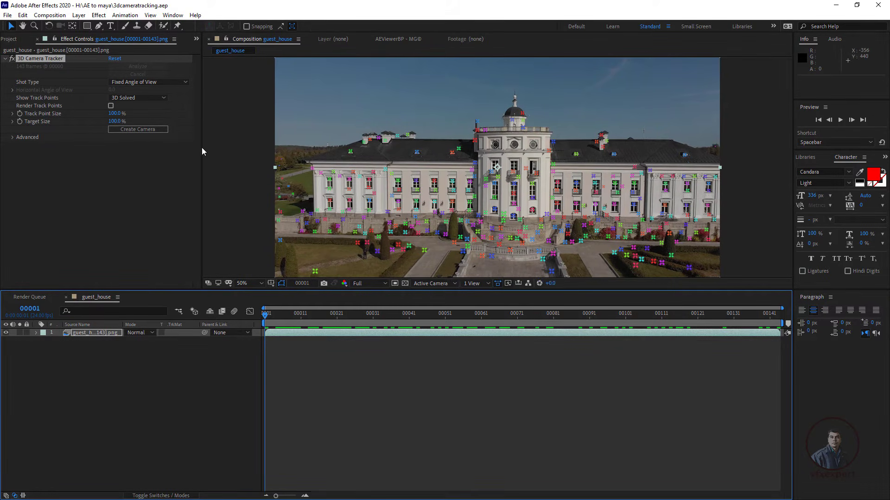
left_click(12, 137)
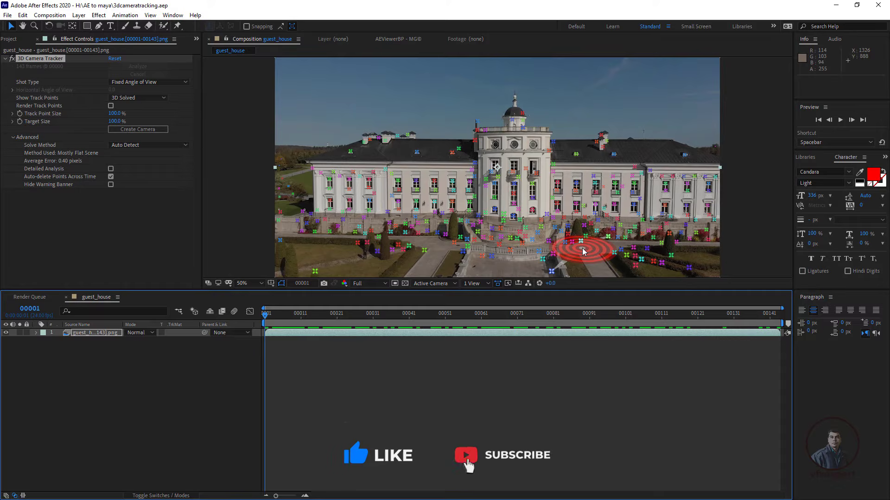
Step: Create a null and camera from the track points lying flat on the path beside the central staircase
scroll(565, 247, "up", 2)
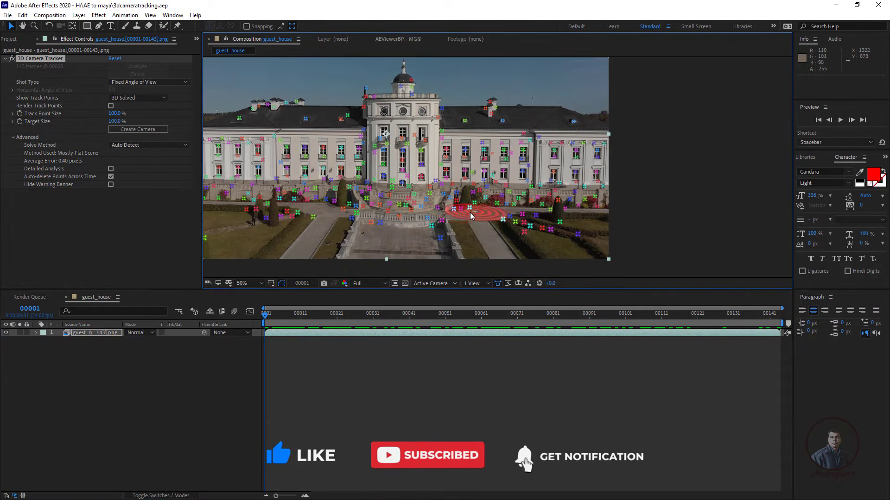
scroll(470, 216, "down", 2)
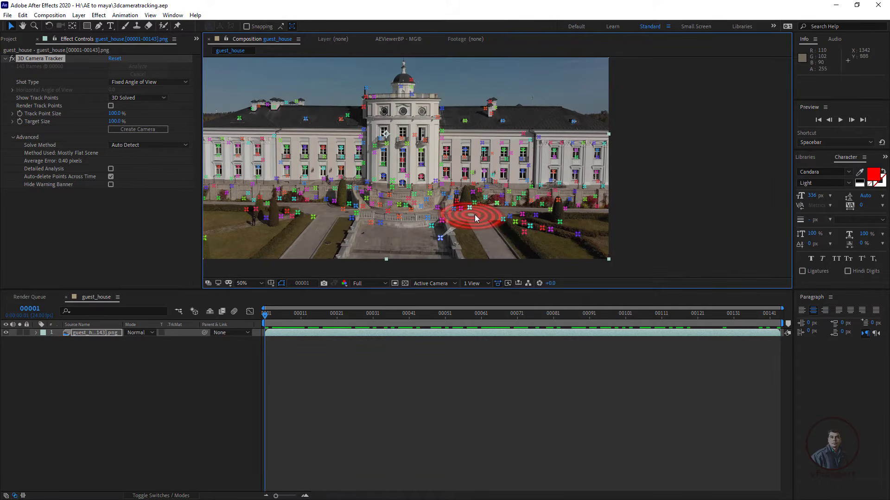
right_click(469, 216)
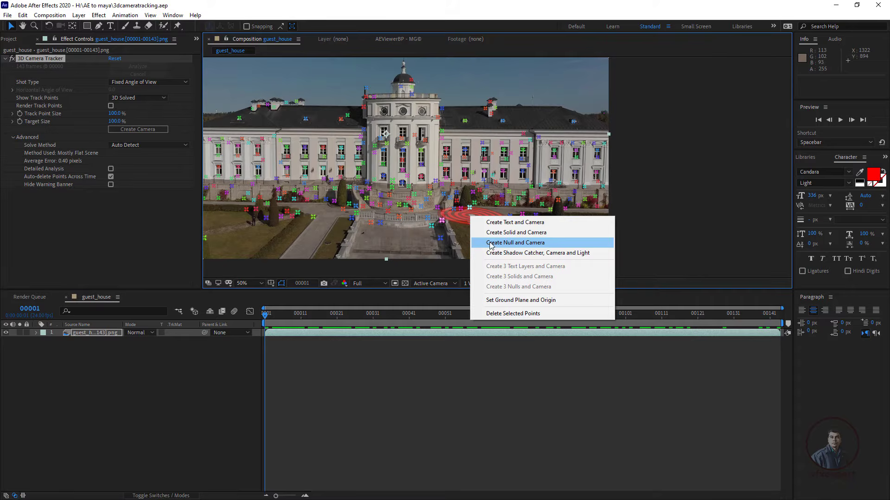
left_click(520, 246)
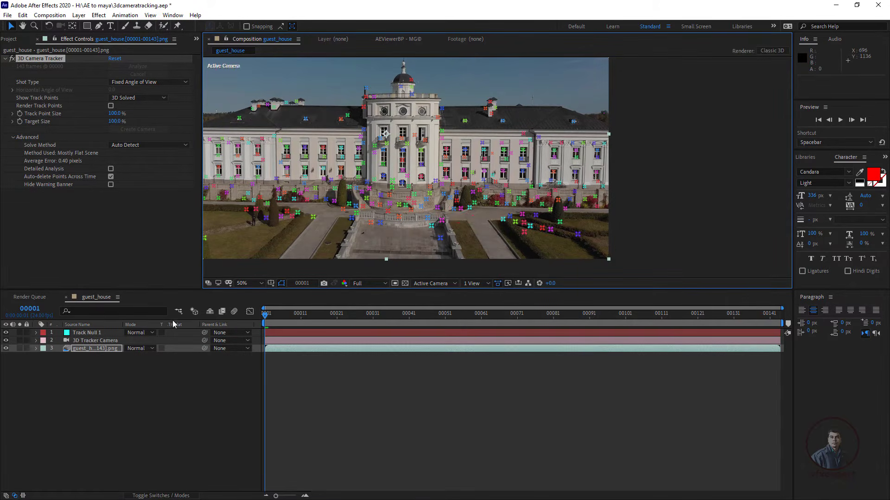
Step: Check the Track Null 1 and 3D Tracker Camera layers, then redisplay the image sequence's 3D Camera Tracker points and inspect them up close
left_click(95, 334)
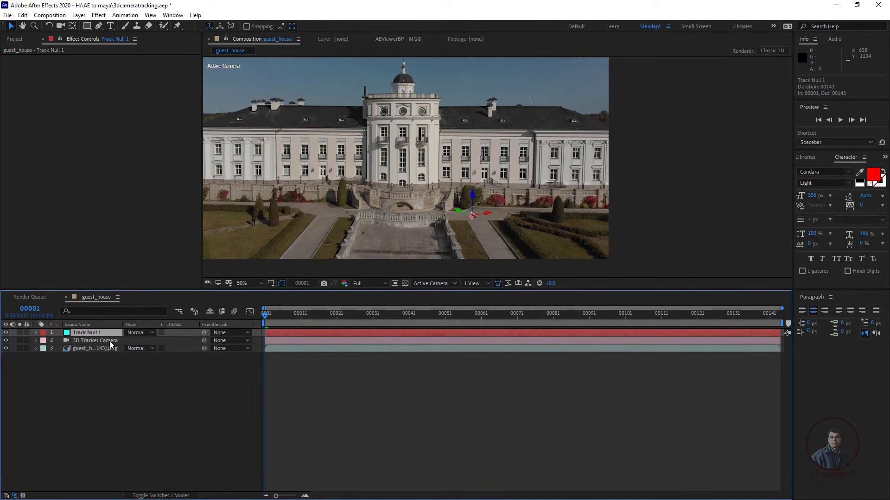
left_click(111, 342)
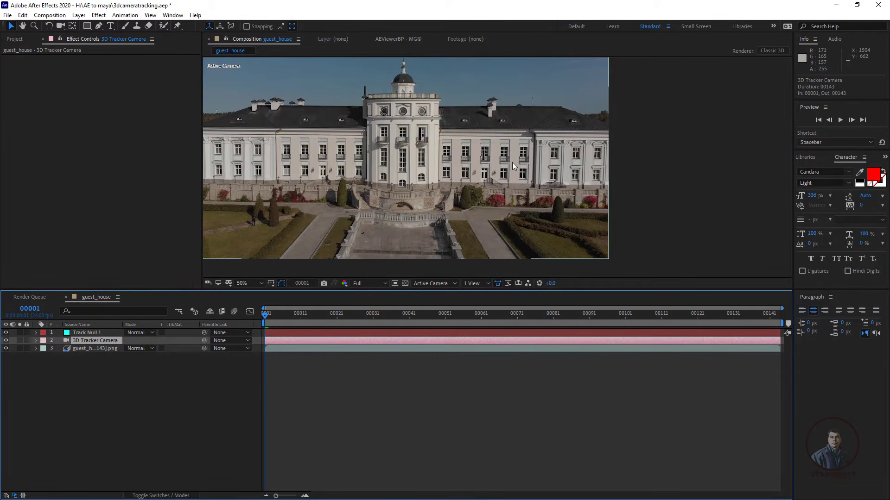
left_click(107, 348)
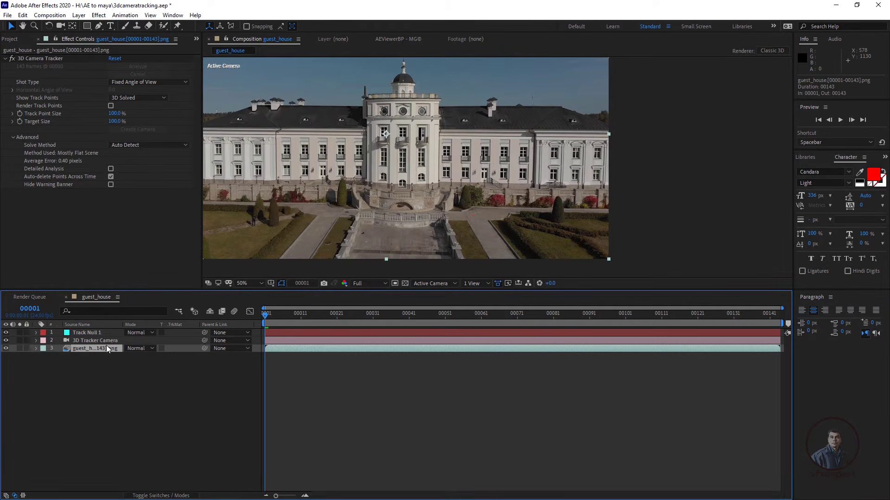
left_click(44, 59)
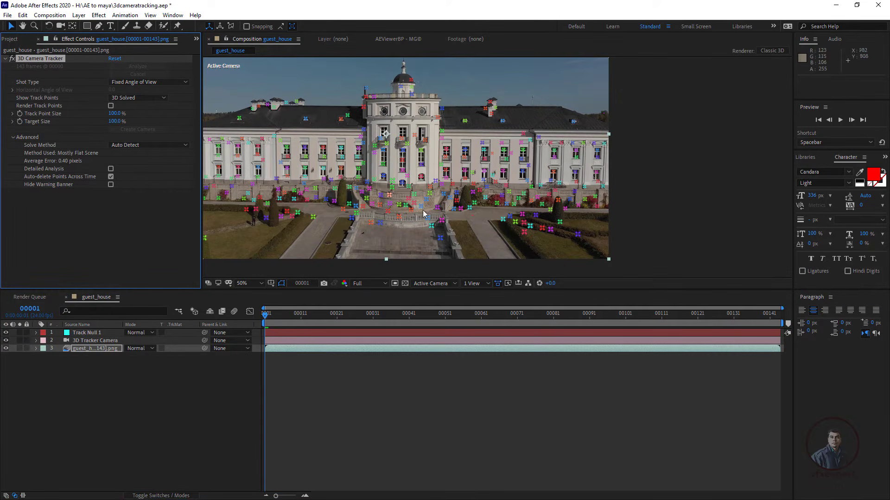
scroll(532, 230, "up", 2)
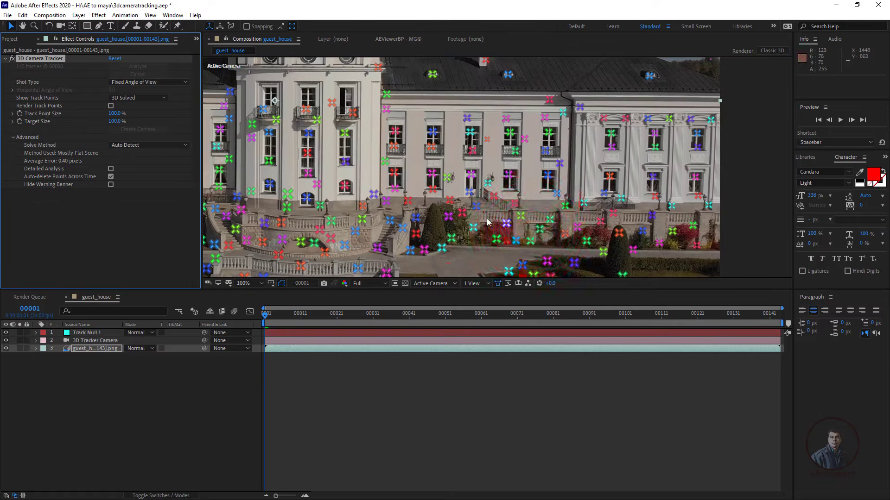
scroll(460, 202, "down", 2)
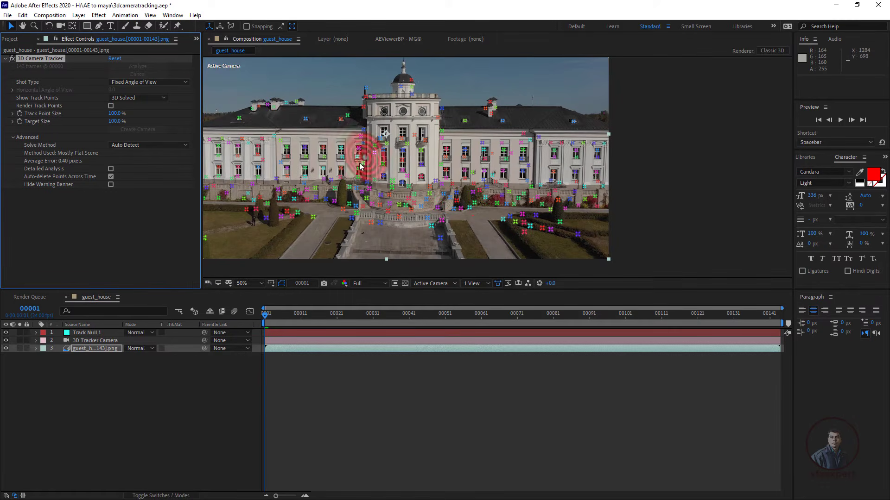
Step: Create a null from each of four single track points: garden path, right wing's lower facade, right edge of the tower, and left roof
right_click(314, 219)
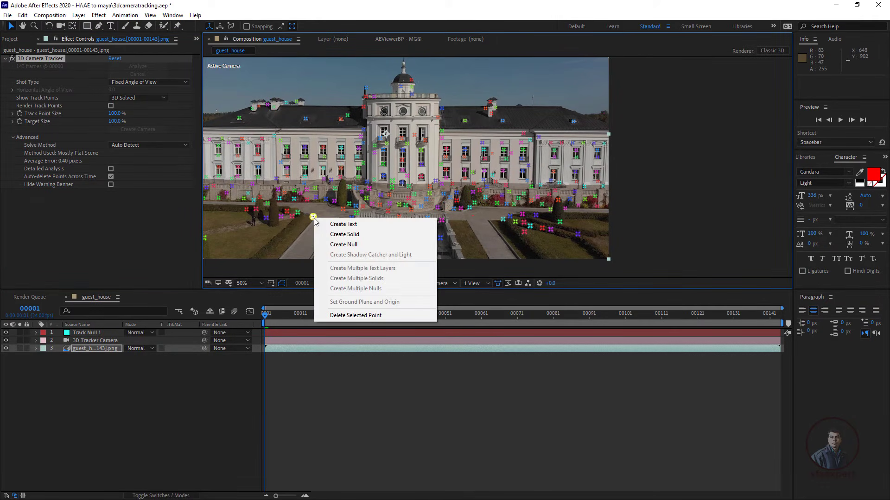
left_click(343, 244)
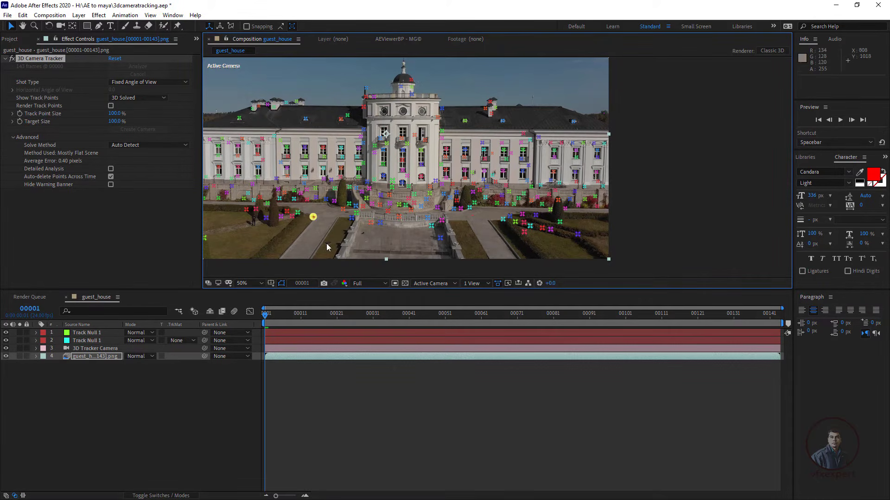
right_click(472, 174)
left_click(505, 203)
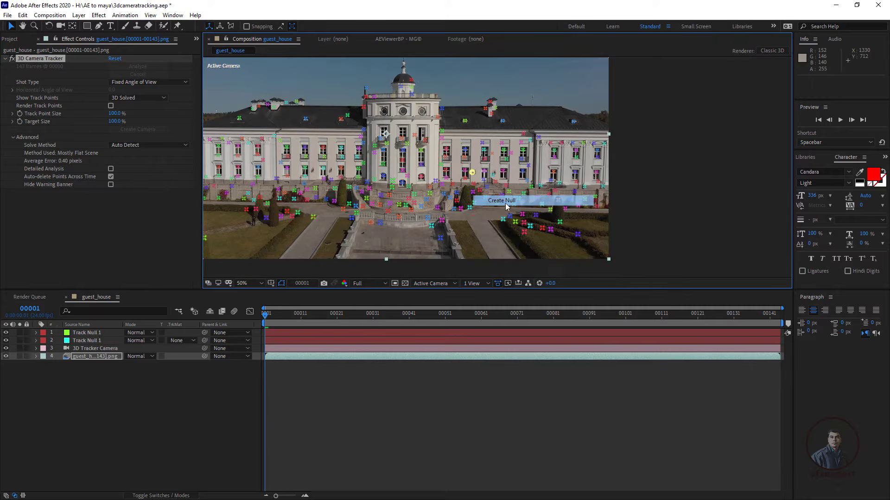
right_click(443, 132)
left_click(472, 157)
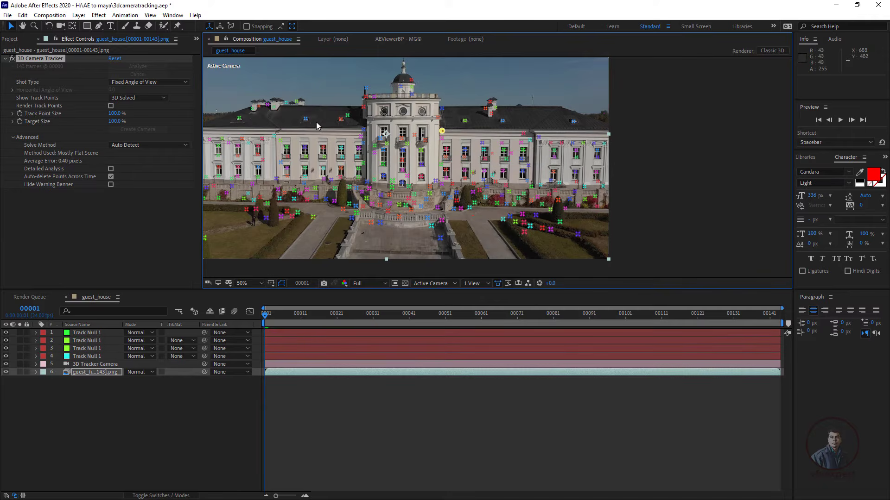
right_click(240, 119)
left_click(284, 145)
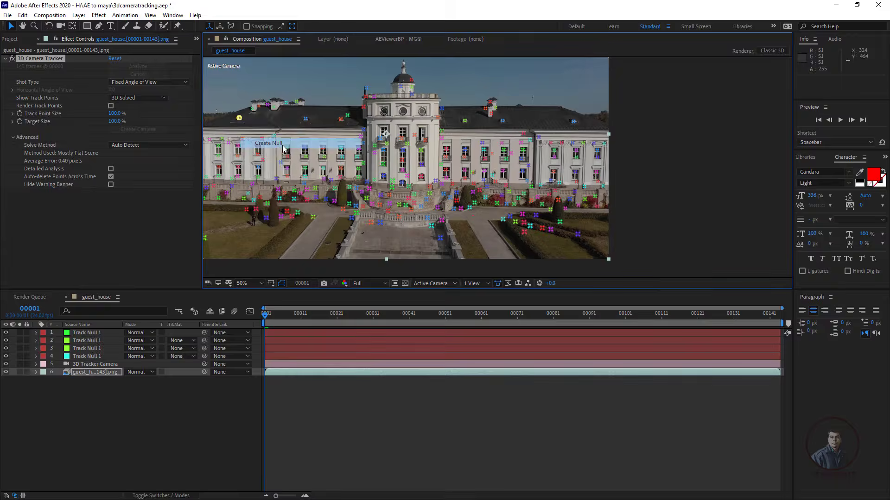
Step: Create individual nulls from track points on the right garden hedges, the terrace balustrade, the flower bed and the right wing's upper windows
scroll(445, 145, "up", 1)
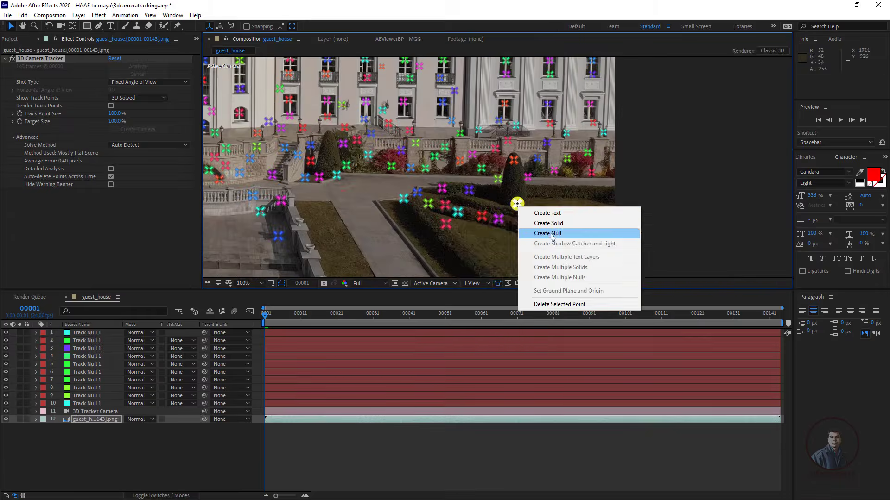
left_click(546, 231)
right_click(427, 203)
left_click(458, 231)
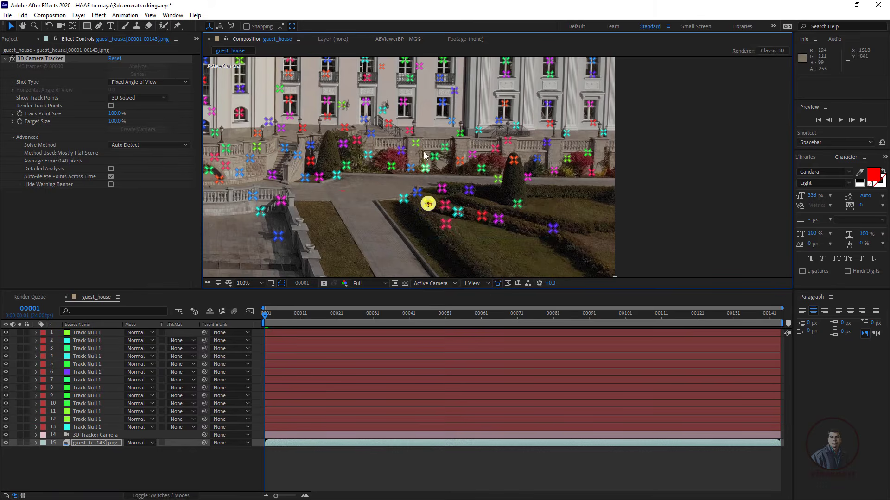
right_click(416, 144)
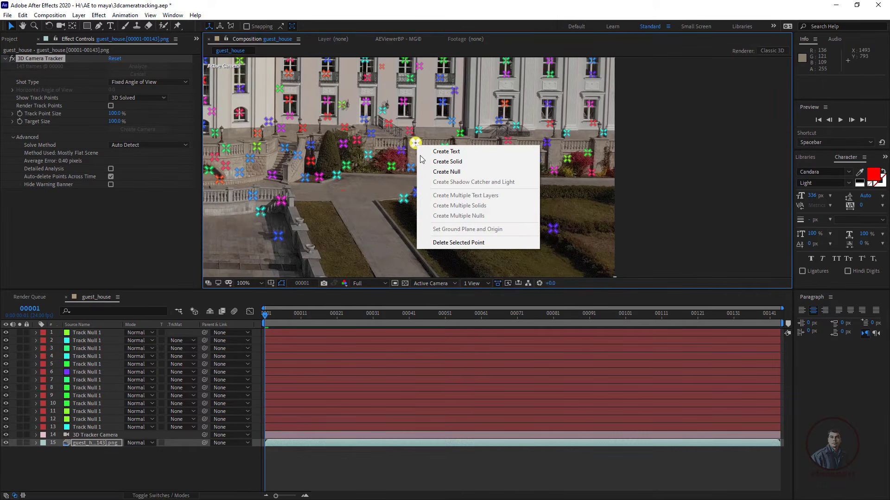
left_click(450, 172)
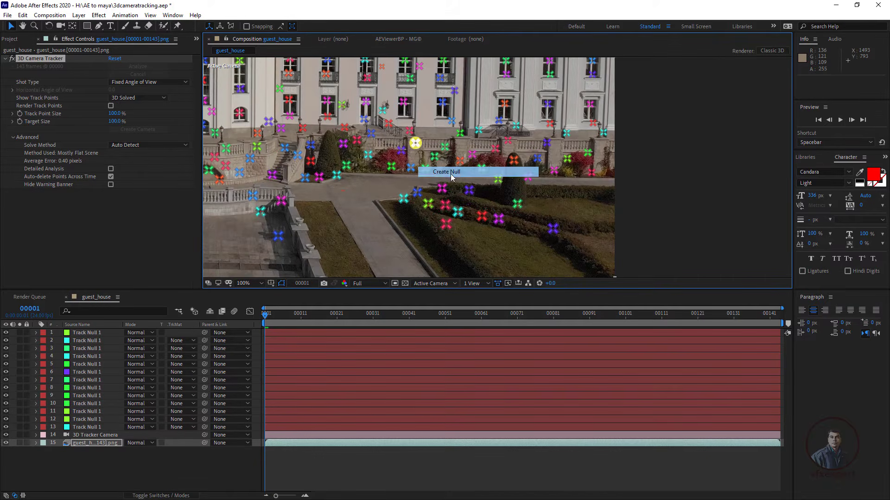
right_click(568, 158)
left_click(597, 185)
right_click(550, 75)
left_click(582, 102)
Step: Create nulls from a track point beside the building's far-left end and one on the roof just left of the tower
scroll(492, 177, "down", 1)
left_click_drag(491, 177, 695, 220)
left_click_drag(350, 181, 493, 175)
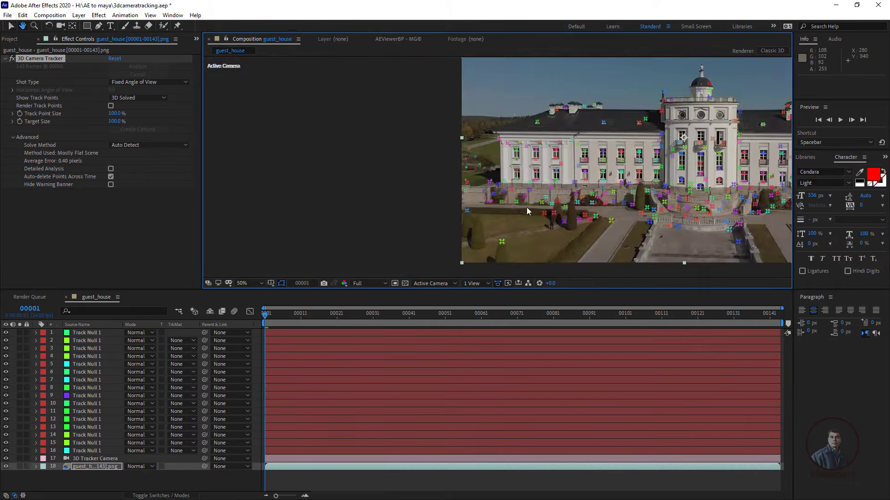
scroll(500, 185, "up", 1)
left_click_drag(552, 112, 492, 134)
right_click(374, 182)
left_click(388, 209)
left_click_drag(383, 112, 128, 172)
right_click(479, 148)
left_click(508, 177)
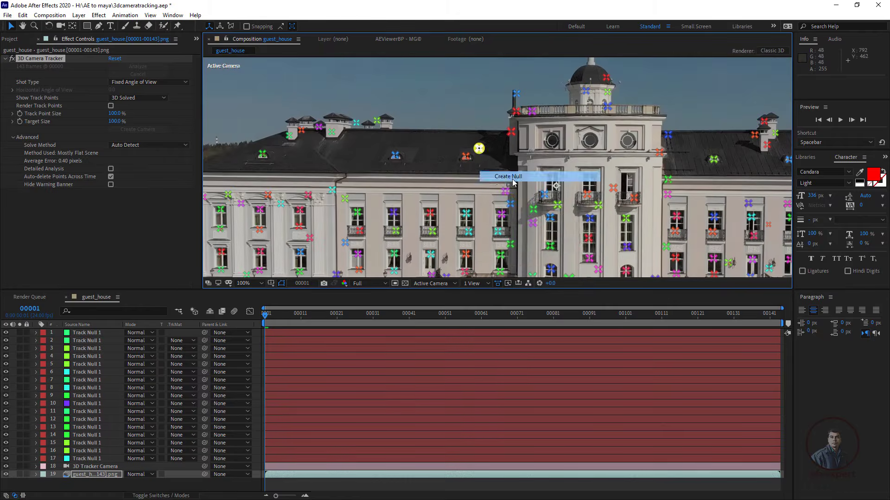
Step: Create nulls from single track points on the tower's dome, the right wing's chimney and the right roof
left_click_drag(533, 153, 287, 198)
right_click(361, 137)
left_click(391, 166)
left_click_drag(537, 192, 433, 179)
right_click(423, 164)
left_click(453, 191)
right_click(364, 192)
left_click(394, 219)
Step: Create nulls from a track point beside the conical bush in the right garden and one on the right wing's facade
left_click_drag(504, 209, 475, 67)
right_click(500, 224)
left_click(541, 252)
right_click(415, 125)
left_click(454, 153)
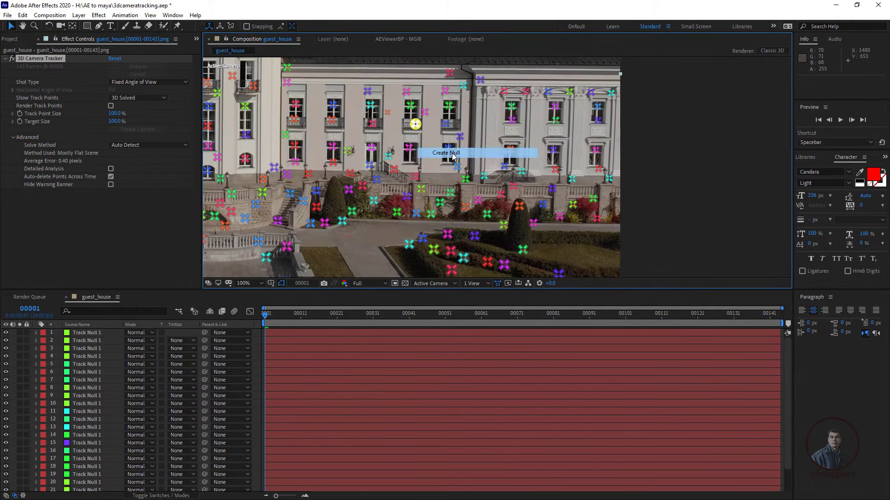
Step: Fit the whole building in view, scrub the shot to check the tracking, and return to the first frame
scroll(510, 205, "down", 4)
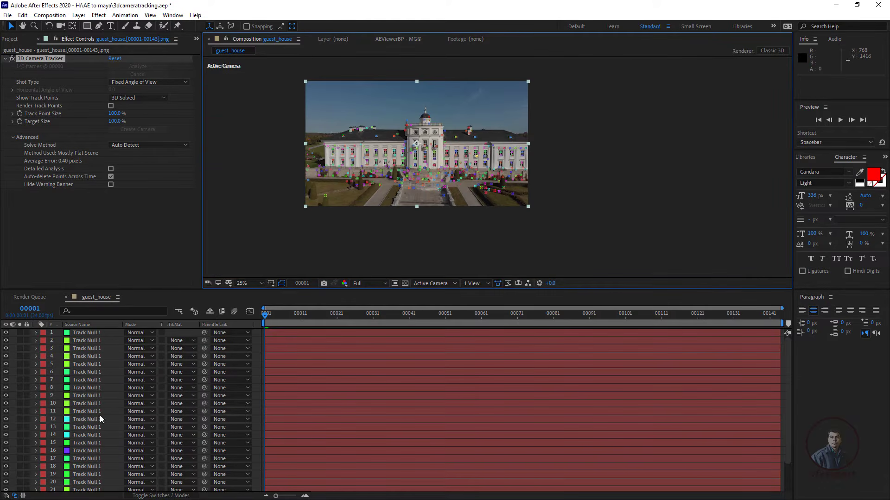
left_click_drag(438, 215, 483, 251)
scroll(456, 223, "up", 2)
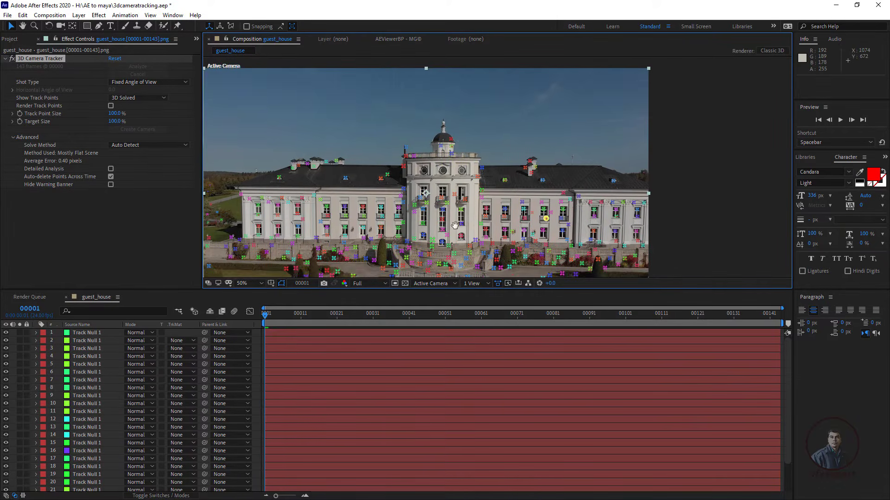
left_click_drag(457, 222, 535, 188)
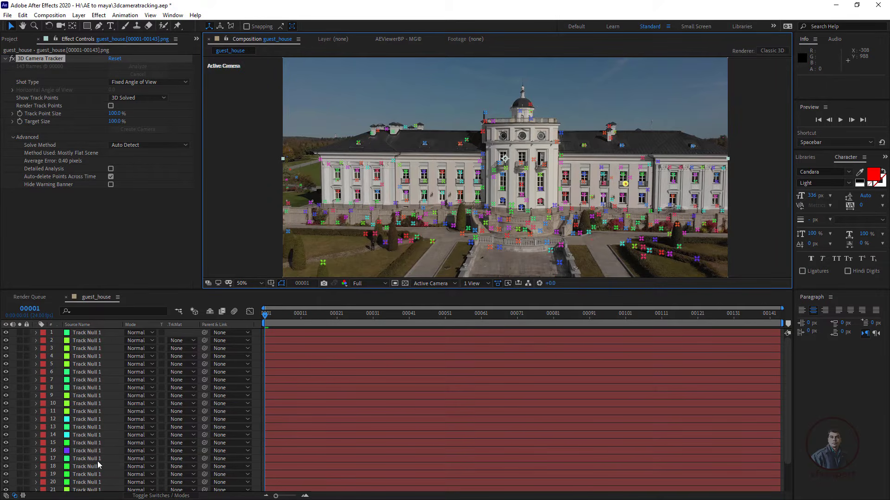
left_click_drag(310, 306, 216, 332)
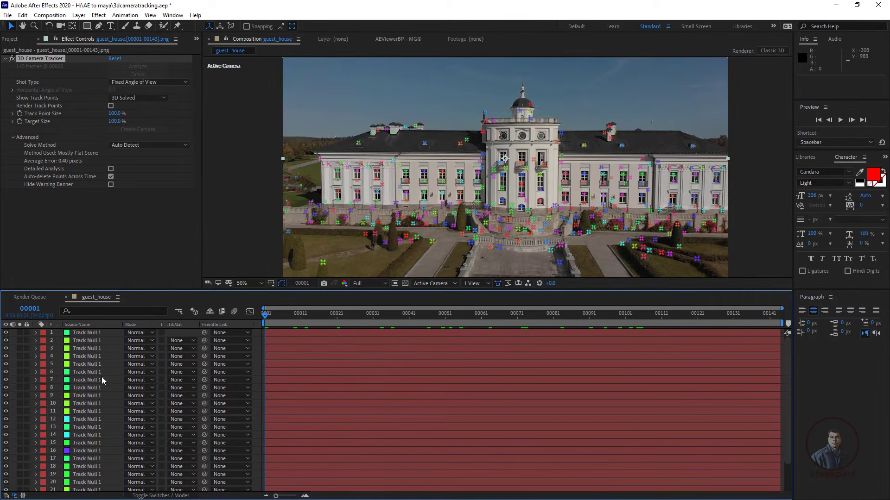
Step: Enlarge the timeline, select all 23 Track Null 1 layers and reveal their Position and Scale properties
left_click_drag(167, 289, 169, 241)
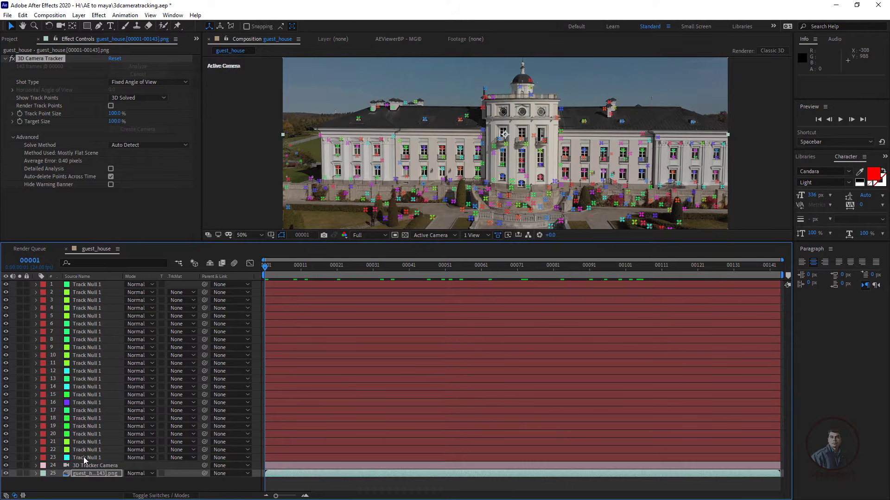
left_click(84, 458)
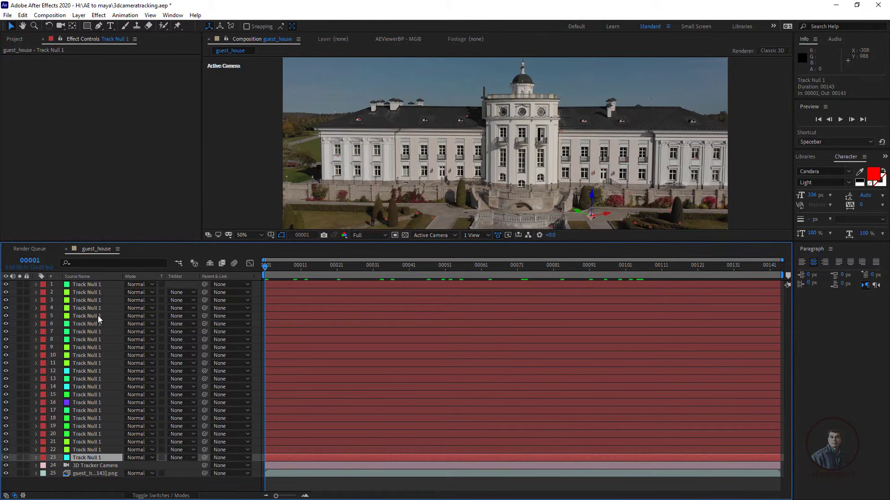
left_click(95, 285, "shift")
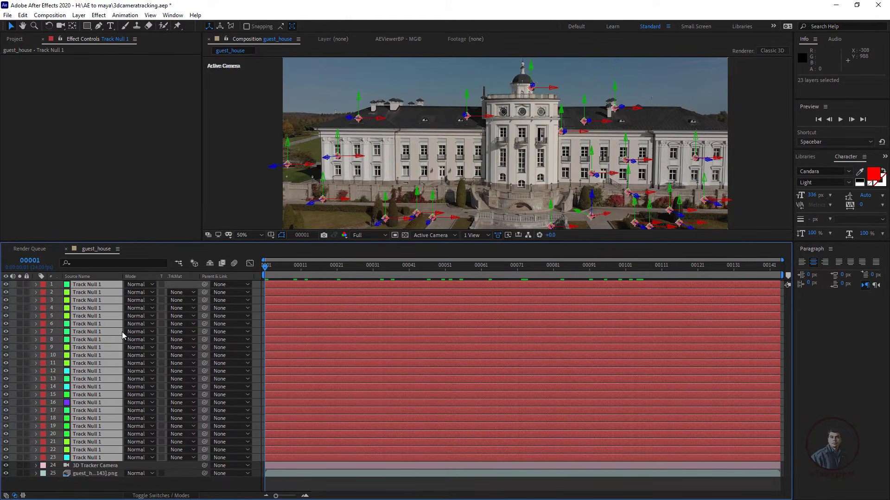
key("p")
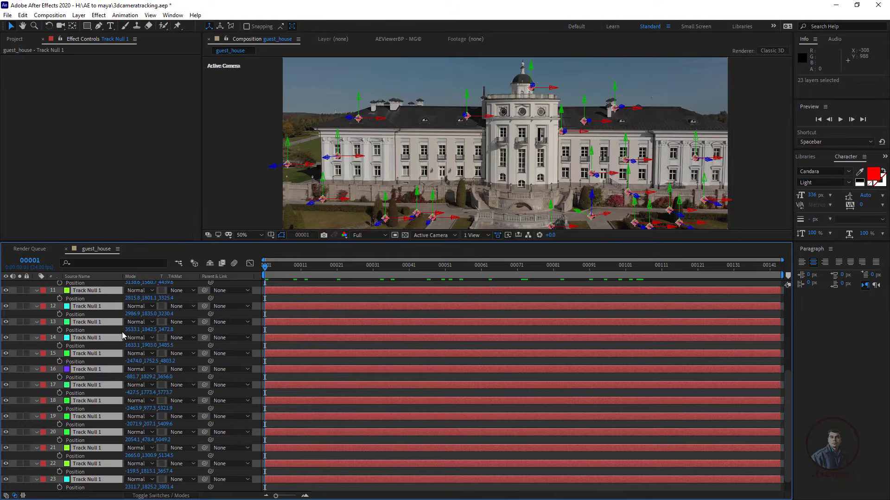
key("shift+s")
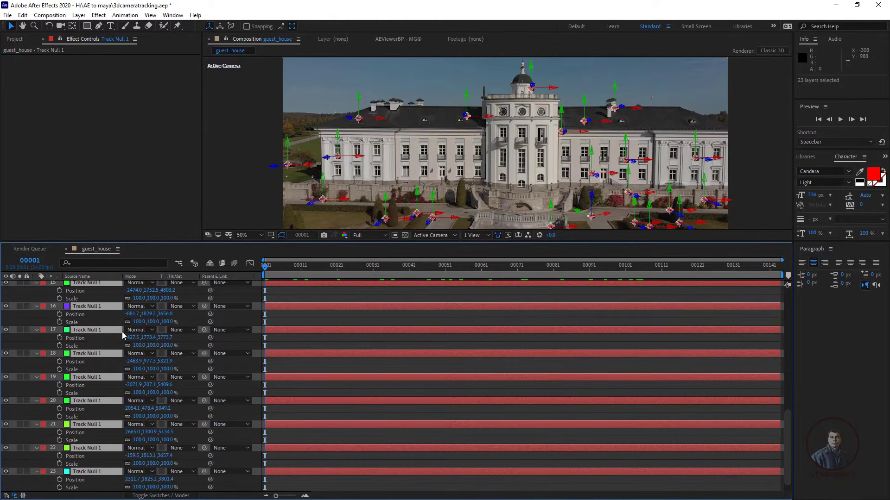
scroll(96, 357, "up", 2)
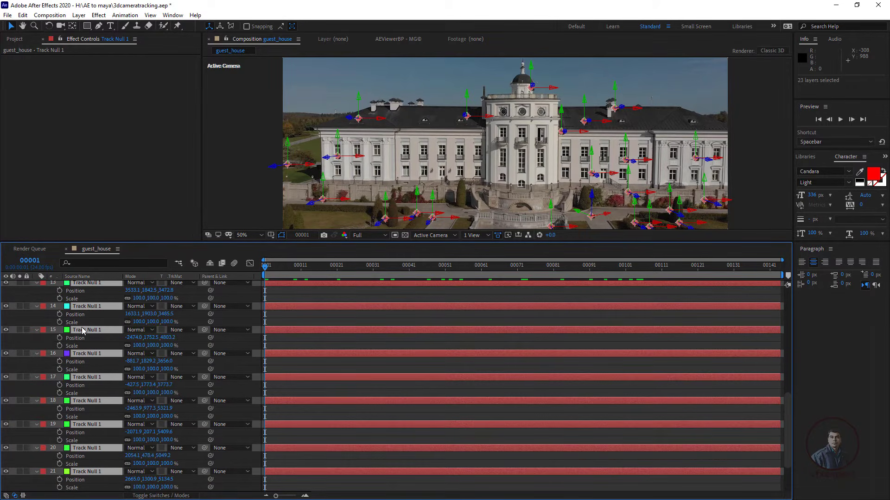
scroll(84, 291, "up", 2)
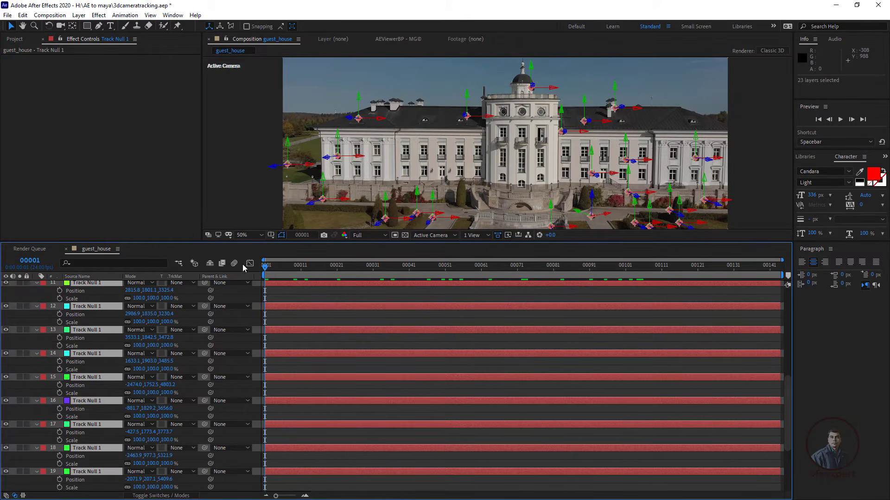
Step: Start Position and Scale keyframes on all selected null layers at frame 00001
mouse_move(265, 271)
left_mouse_down()
mouse_move(283, 270)
mouse_move(259, 276)
left_mouse_up()
left_click(60, 290)
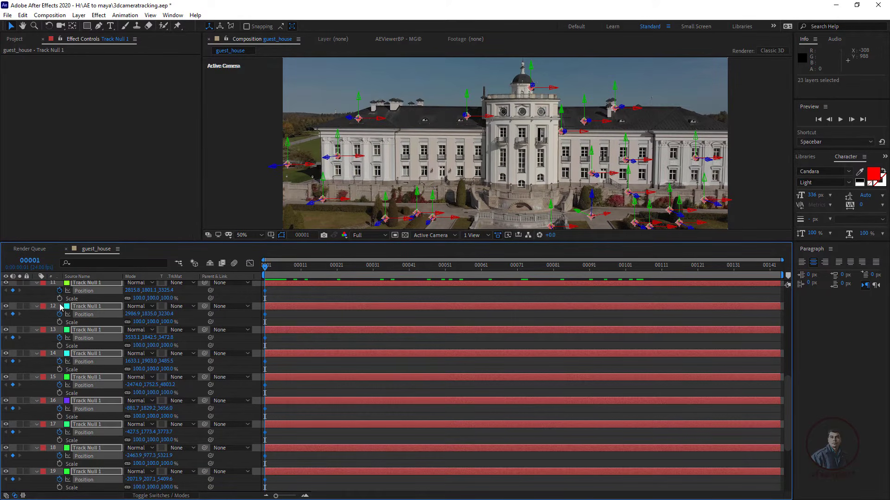
left_click(59, 298)
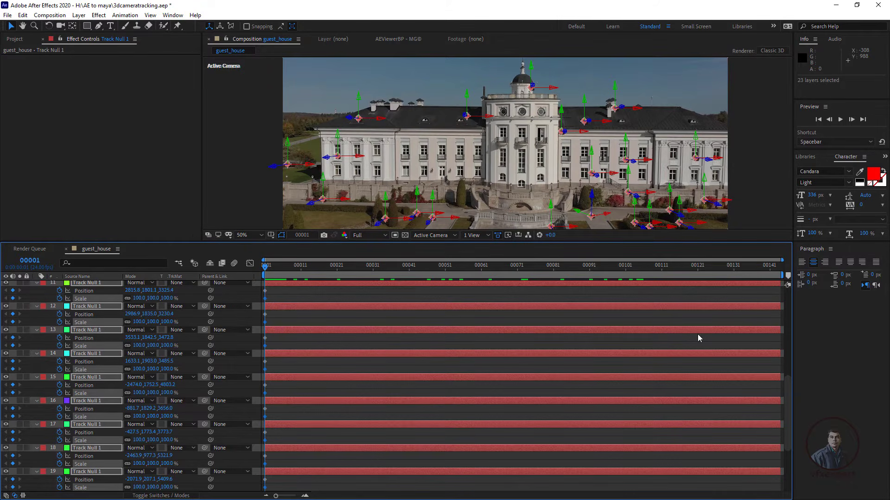
Step: Add Position and Scale keyframes to all selected null layers at the last frame, 00143
left_click_drag(755, 266, 789, 278)
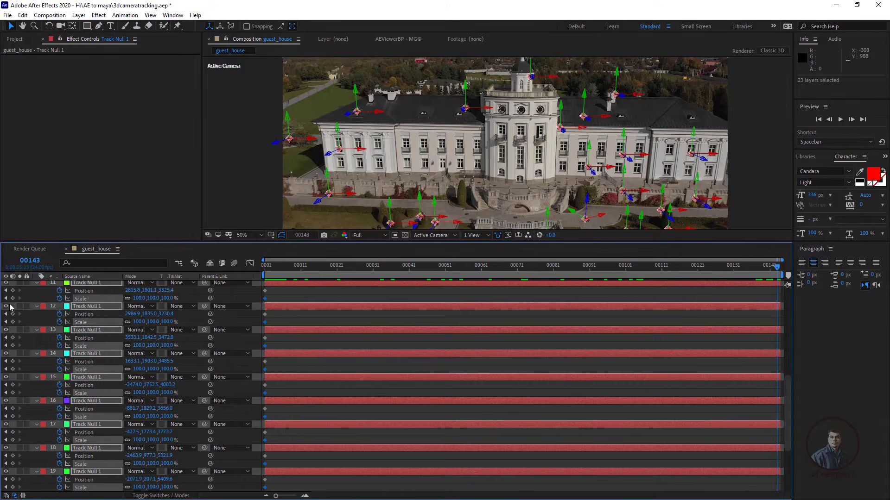
left_click(12, 291)
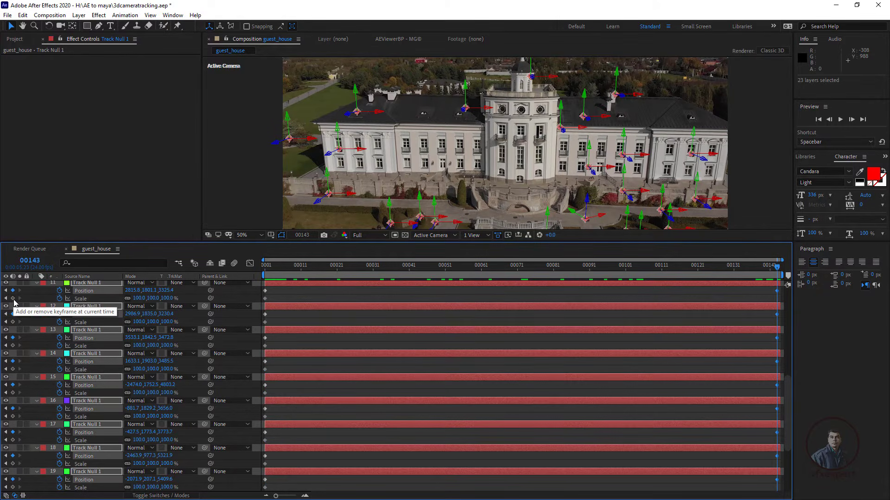
left_click(13, 298)
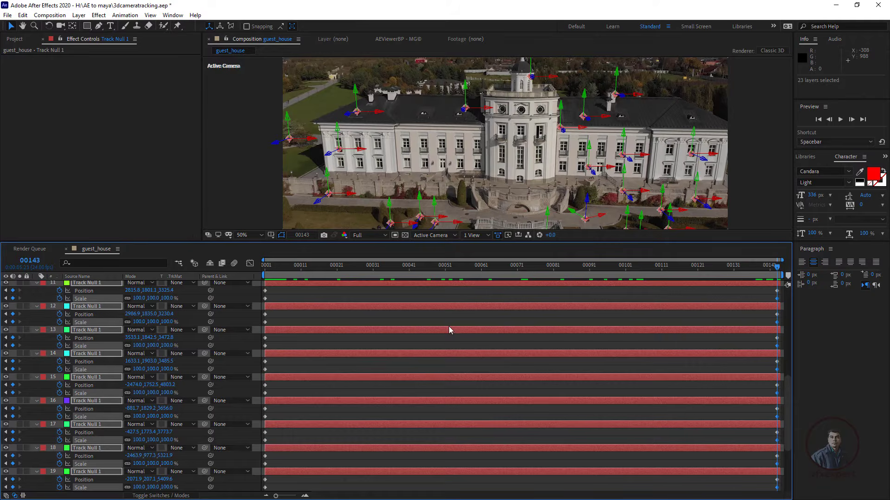
Step: Return to the first frame and expand the 3D Tracker Camera layer's Camera Options to examine its settings
scroll(110, 400, "down", 5)
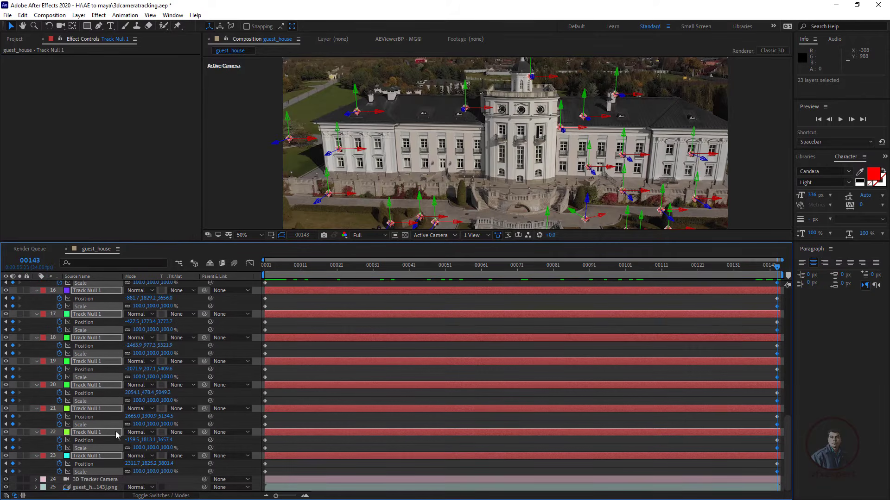
left_click(99, 480)
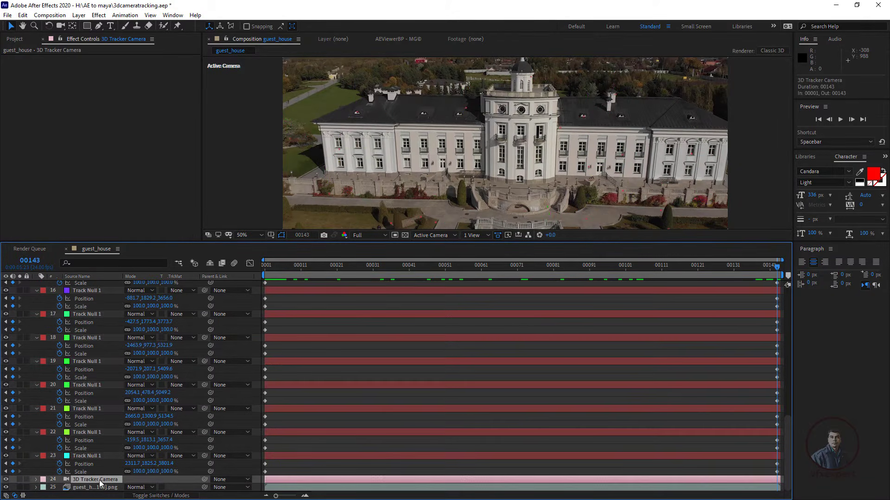
key("Home")
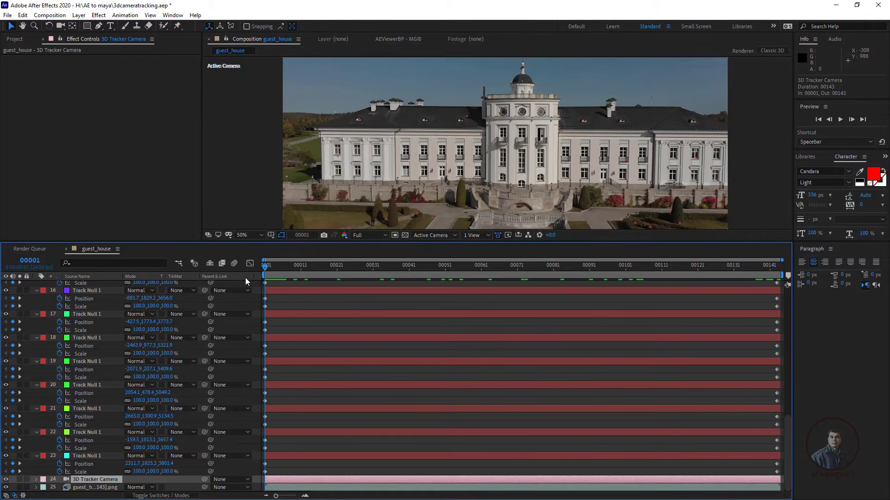
left_click(37, 481)
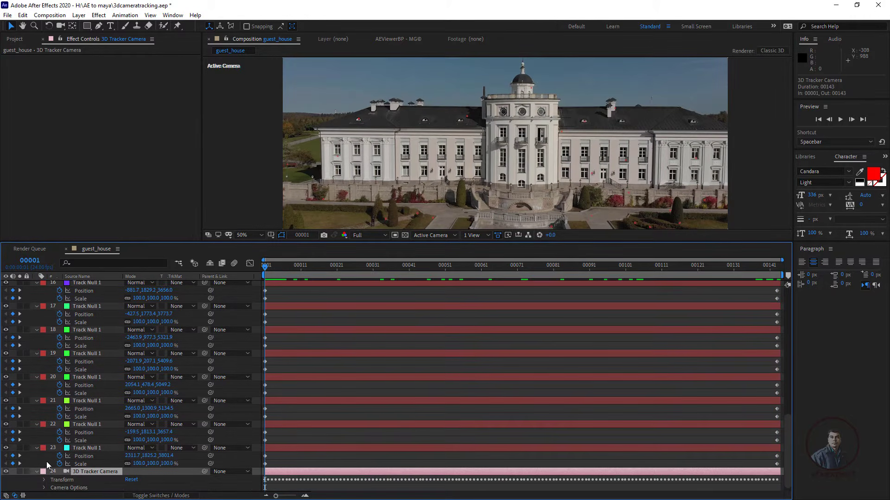
scroll(46, 463, "down", 1)
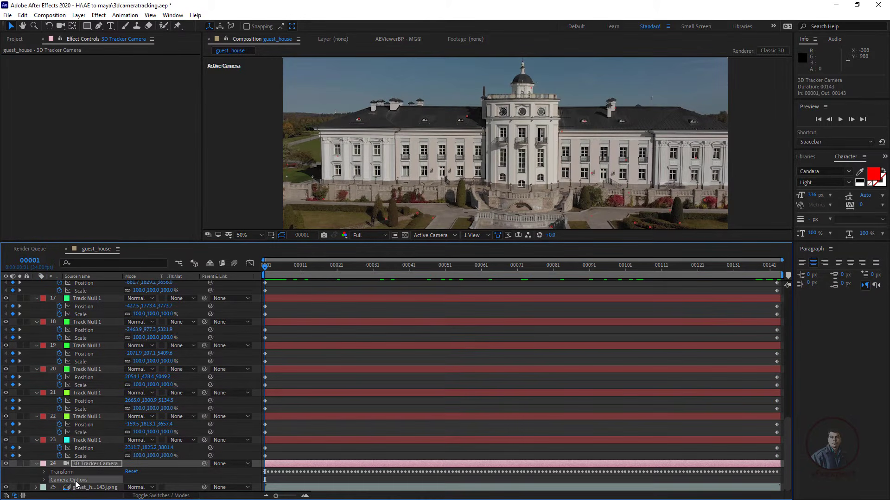
left_click(44, 480)
scroll(102, 463, "down", 4)
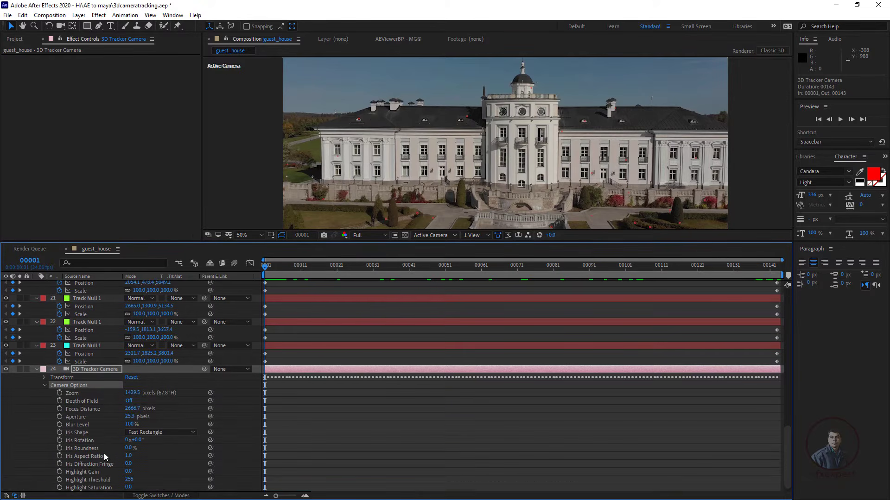
scroll(103, 454, "down", 1)
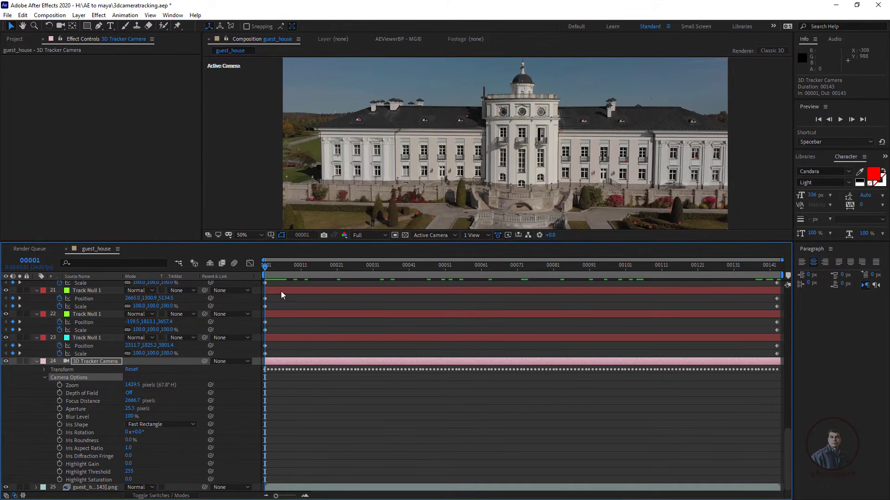
Step: Keyframe the 3D Tracker Camera's Zoom and Focus Distance at frame 00001 and at the last frame, 00143
left_click(60, 387)
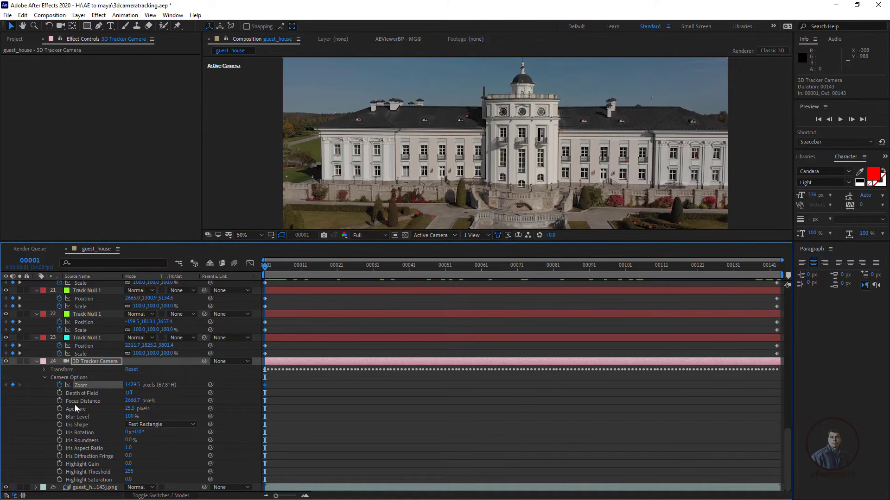
left_click(60, 402)
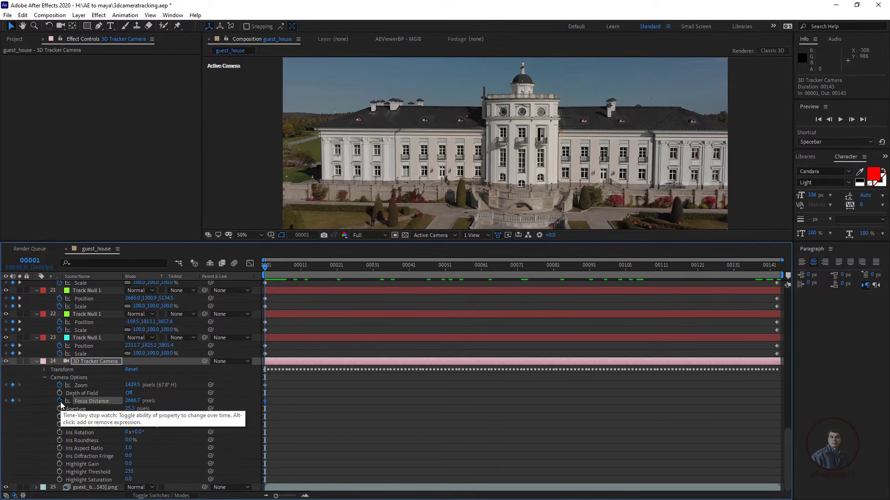
left_click_drag(677, 268, 785, 288)
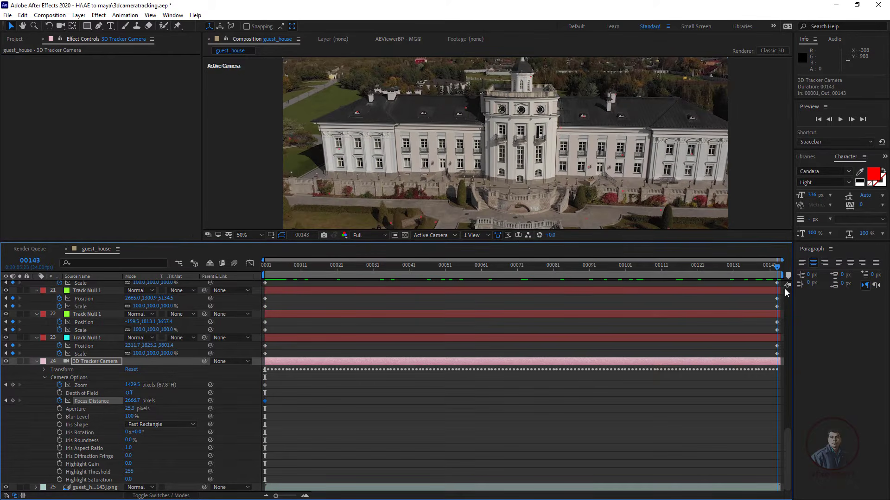
left_click(13, 385)
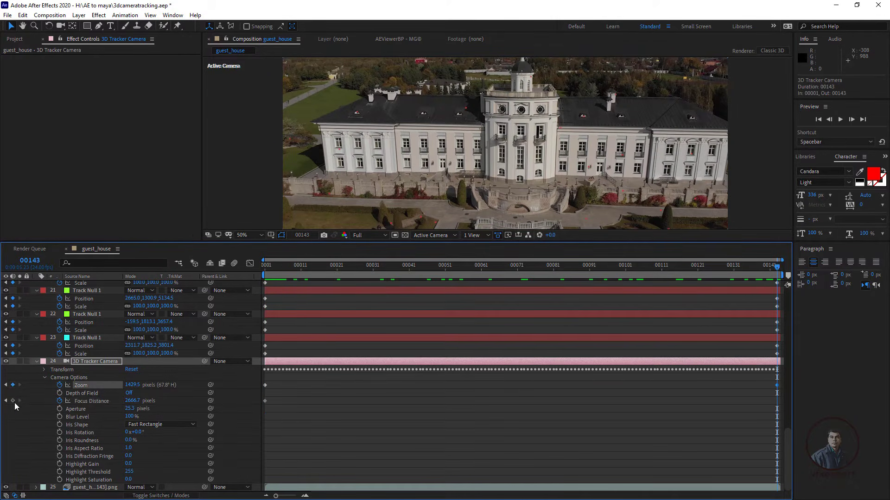
left_click(13, 401)
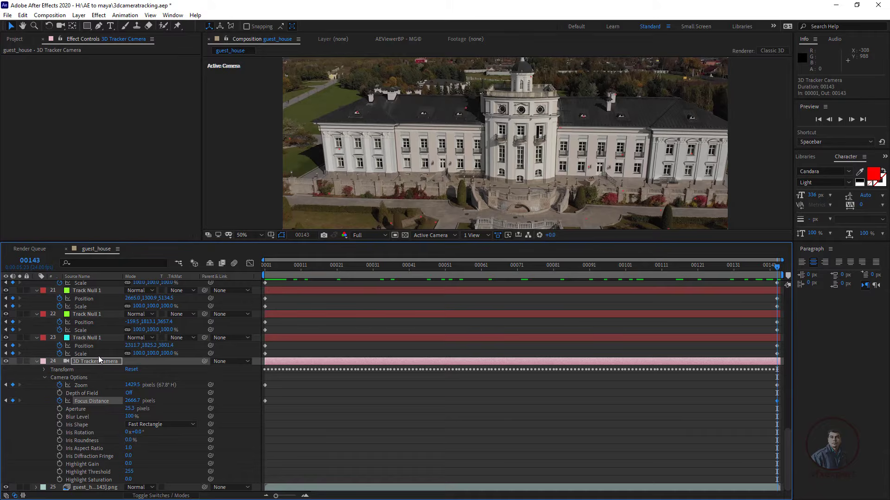
Step: Collapse the properties of all layers, deselect them and return to frame 00001
scroll(38, 433, "up", 3)
left_click(38, 432)
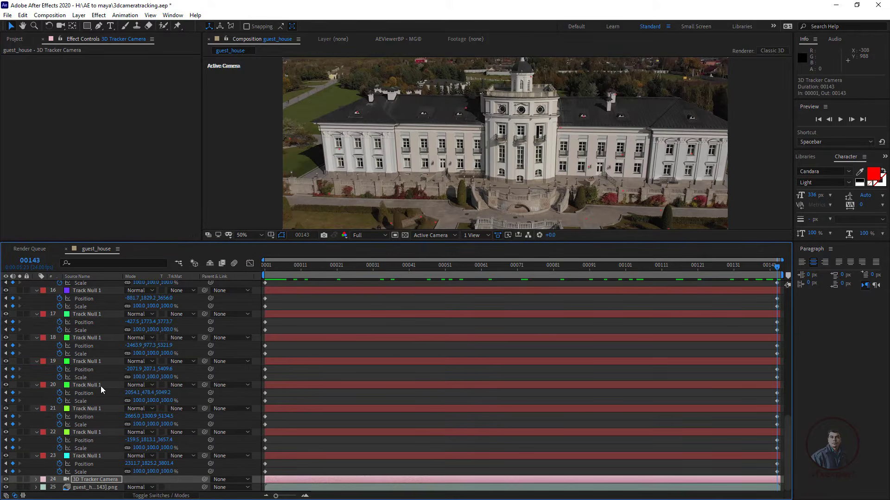
key("ctrl+a")
key("u")
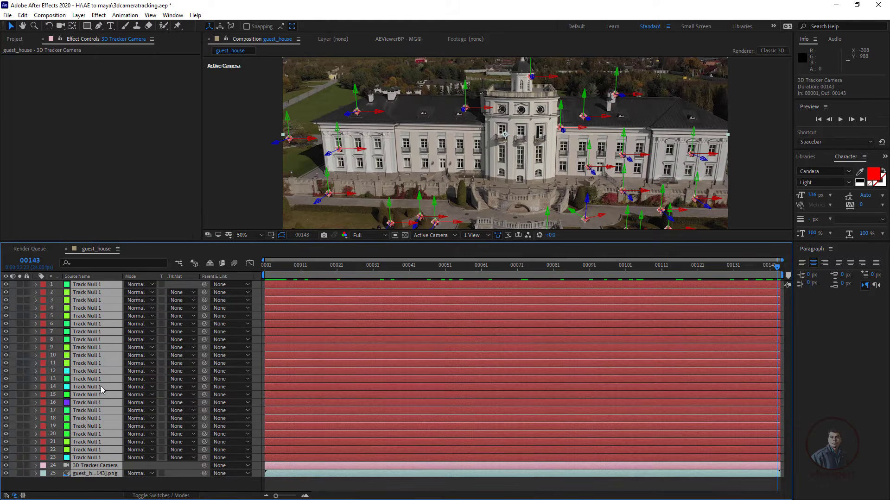
left_click(110, 486)
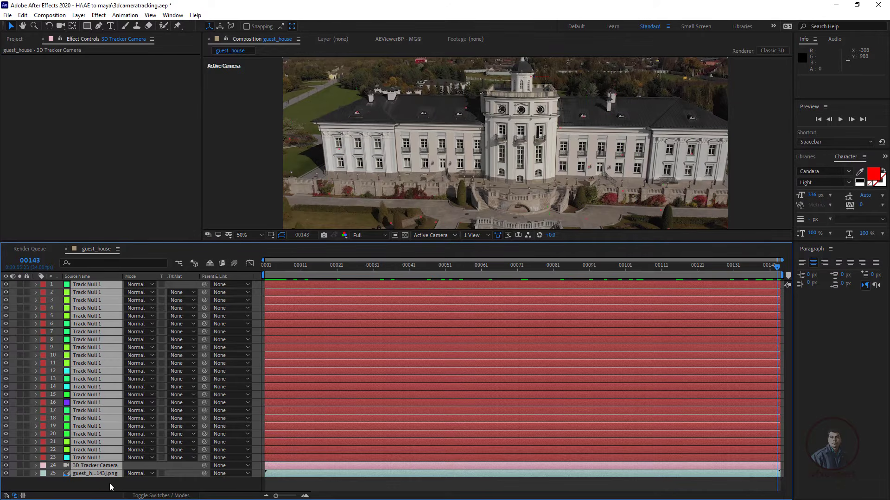
left_click_drag(484, 274, 232, 268)
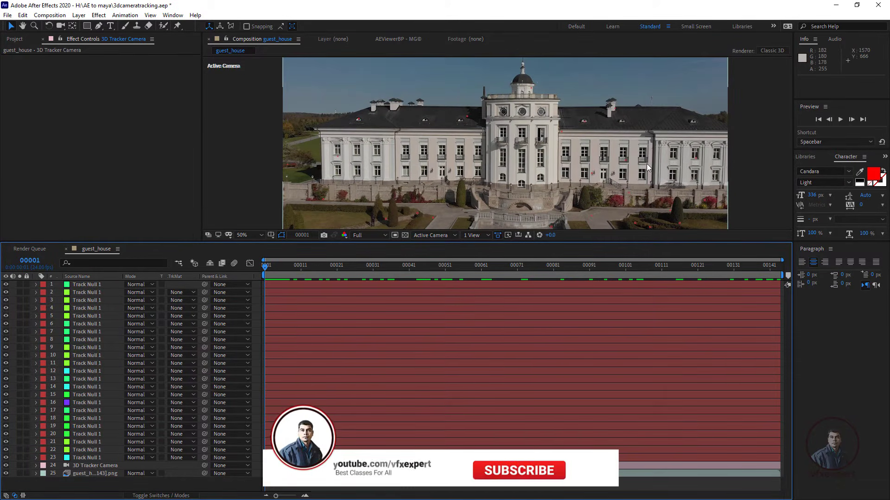
Step: Create a solid from the 3D Camera Tracker point on the path beside the round bush, using the guest_house footage layer
left_click(110, 474)
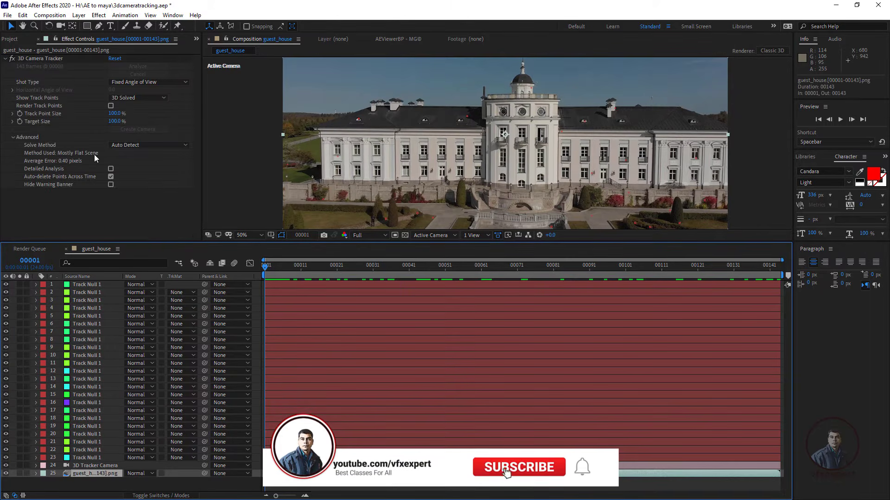
left_click(59, 58)
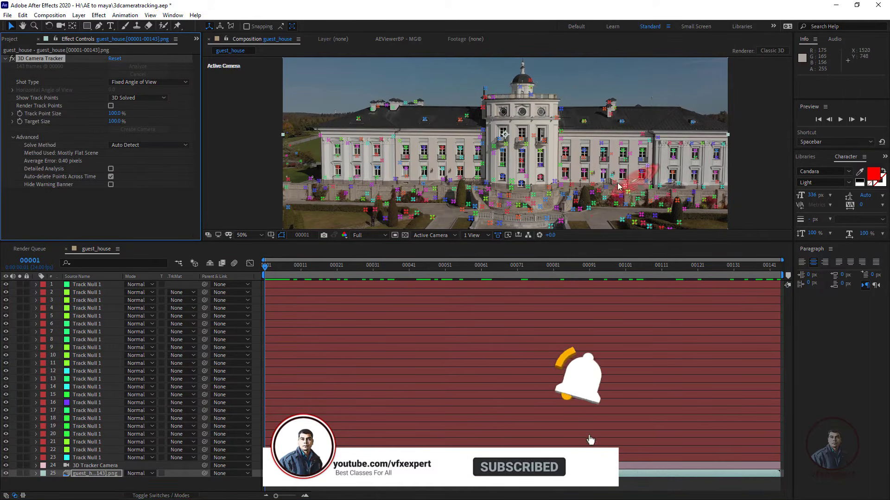
left_click_drag(569, 171, 512, 142)
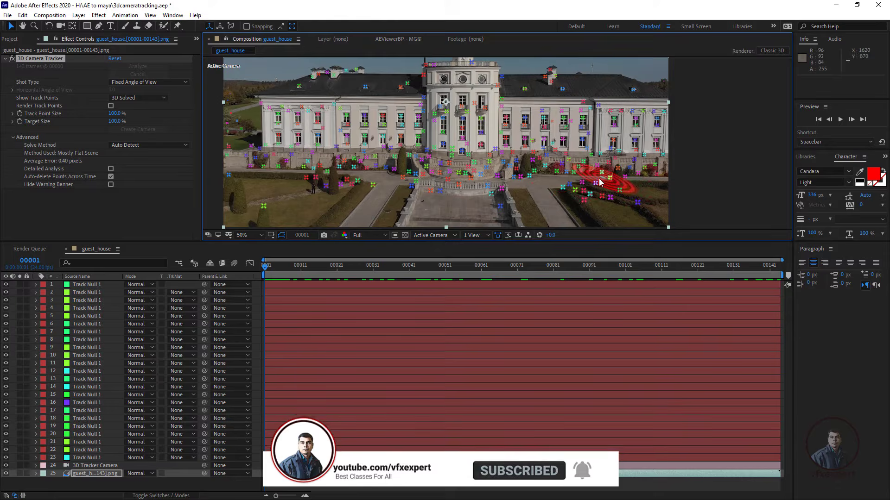
scroll(563, 186, "up", 2)
scroll(563, 186, "down", 5)
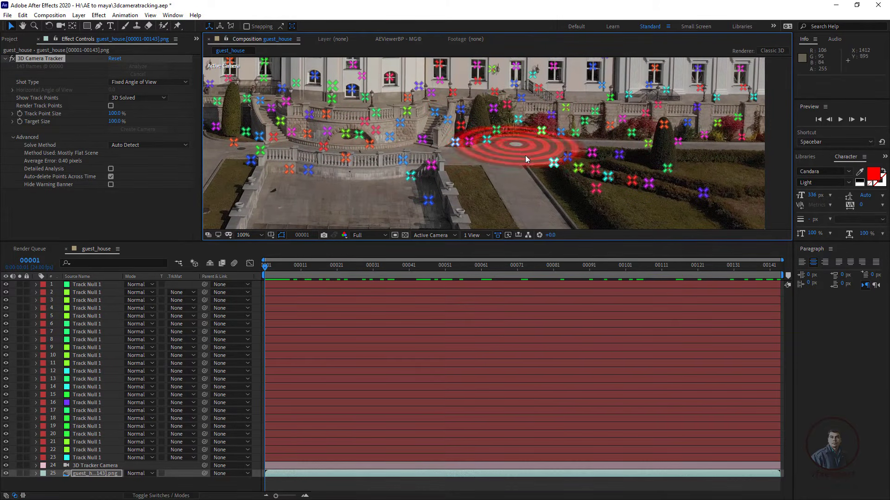
left_click(487, 142)
right_click(487, 143)
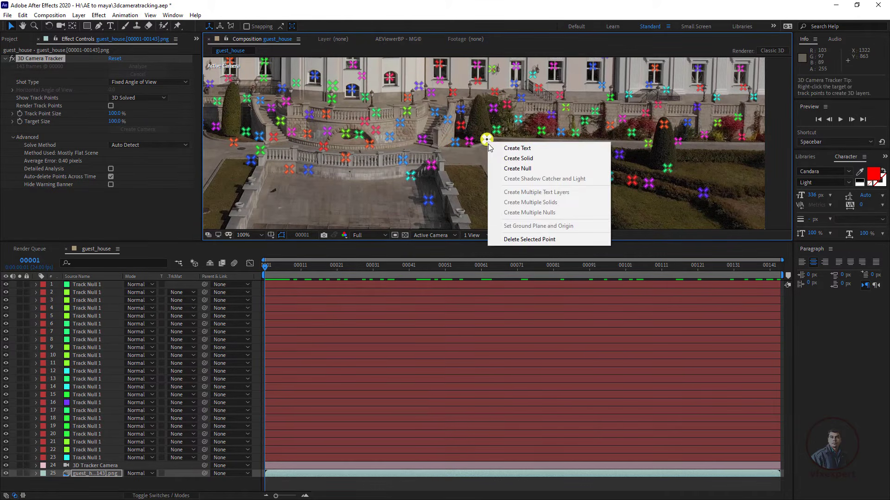
left_click(527, 160)
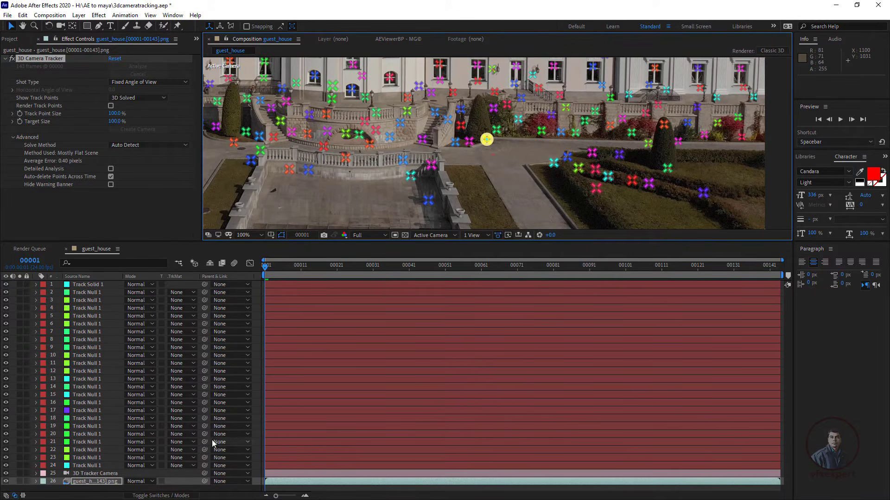
Step: Scale Track Solid 1 up uniformly to about 1019%
left_click(99, 286)
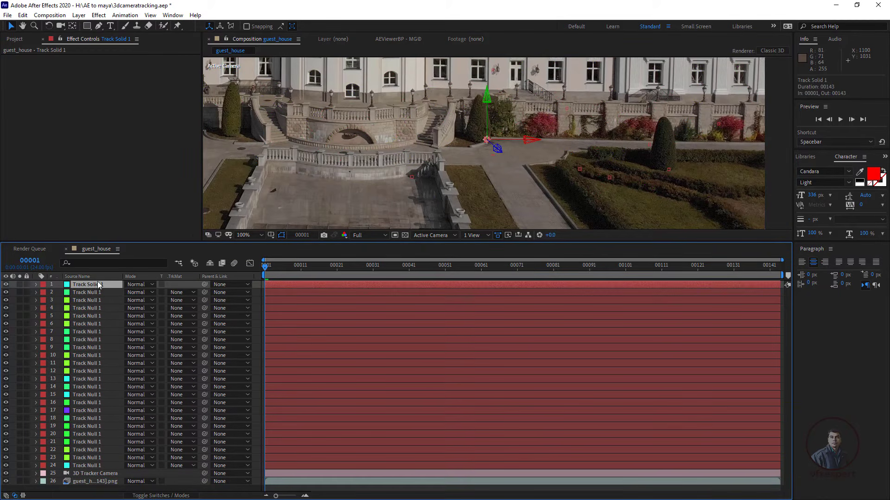
key("s")
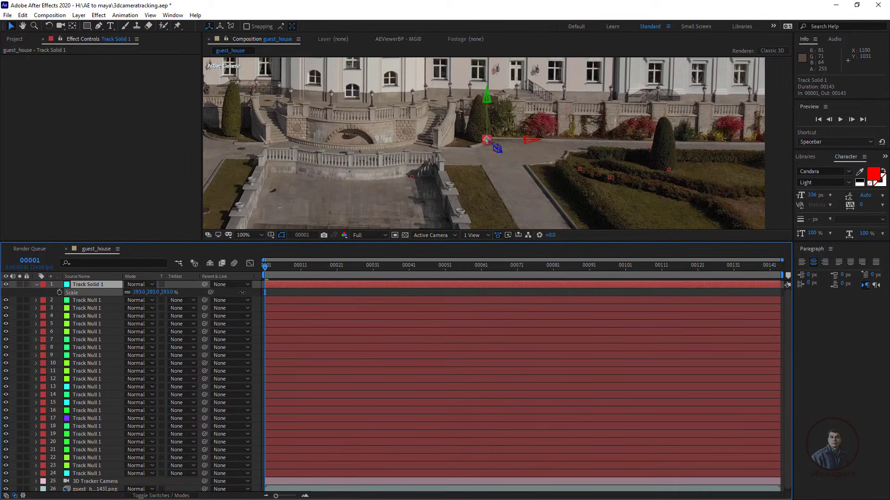
left_click_drag(154, 292, 625, 357)
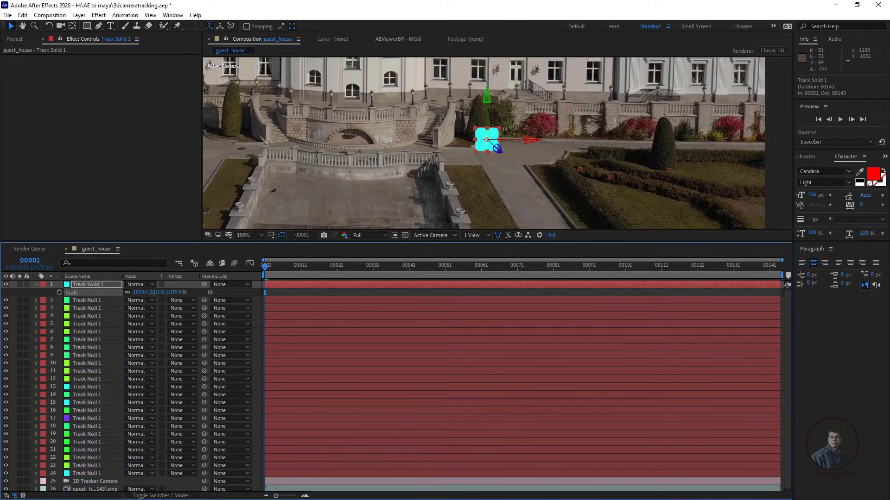
Step: Try rotating Track Solid 1 about Y, undo that, and set its X Rotation to -90° to lay it on the ground
key("r")
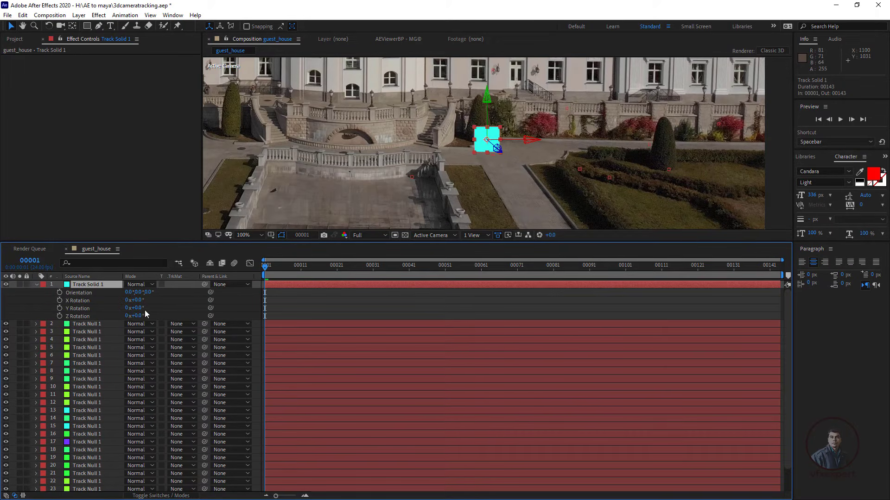
left_click_drag(137, 308, 172, 308)
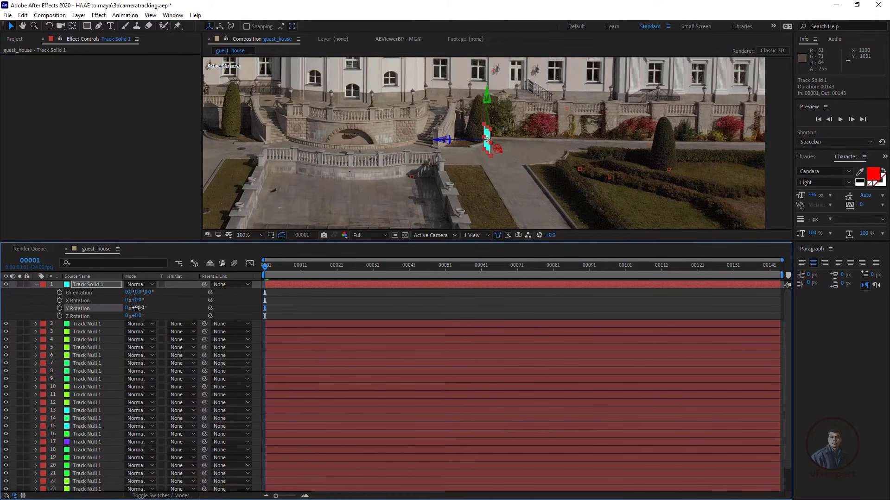
key("ctrl+z")
left_click(139, 300)
type("-90")
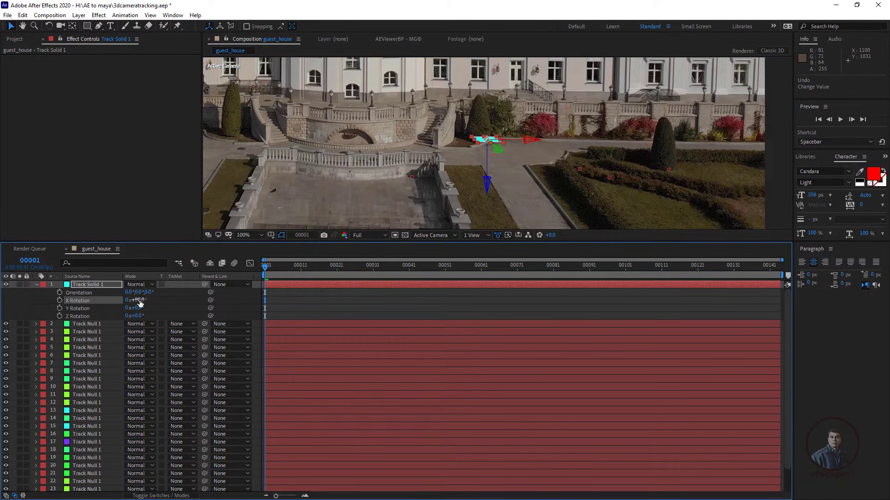
key("Return")
Step: Enlarge the flat Track Solid 1 uniformly to 1540% scale
left_click(107, 285)
key("s")
left_click_drag(139, 292, 320, 293)
Step: Check how the solid sticks to the ground over time, return to frame 00001 and delete Track Solid 1
left_click(528, 194)
left_click_drag(281, 267, 262, 269)
left_click(91, 286)
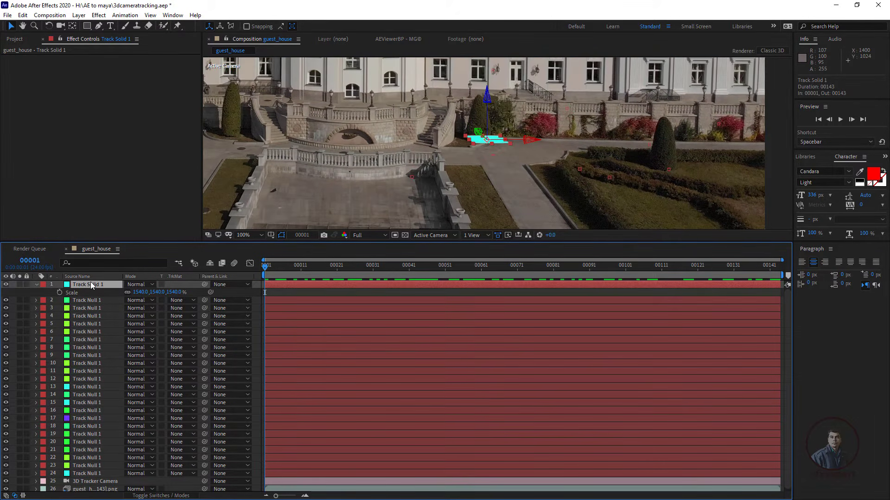
key("Delete")
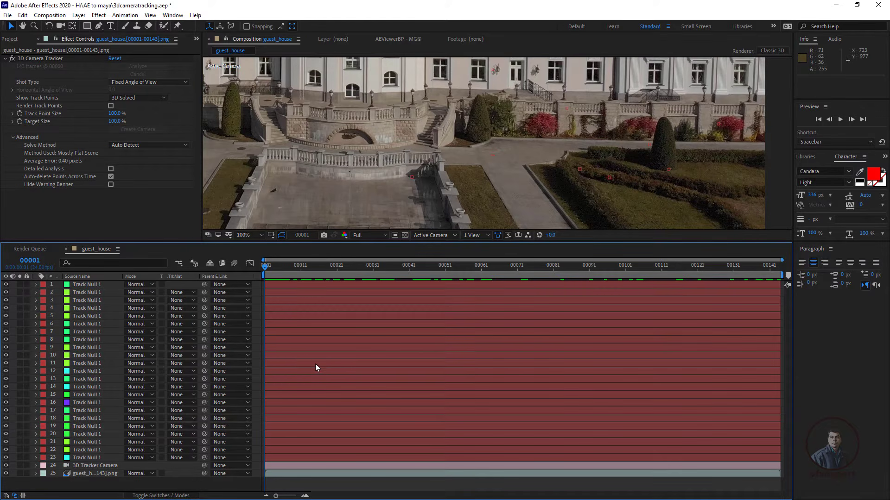
Step: Select the 3D Tracker Camera and all 23 Track Null 1 layers, view the AE3DExport.jsx dialog's Maya export settings and close it
left_click(98, 467)
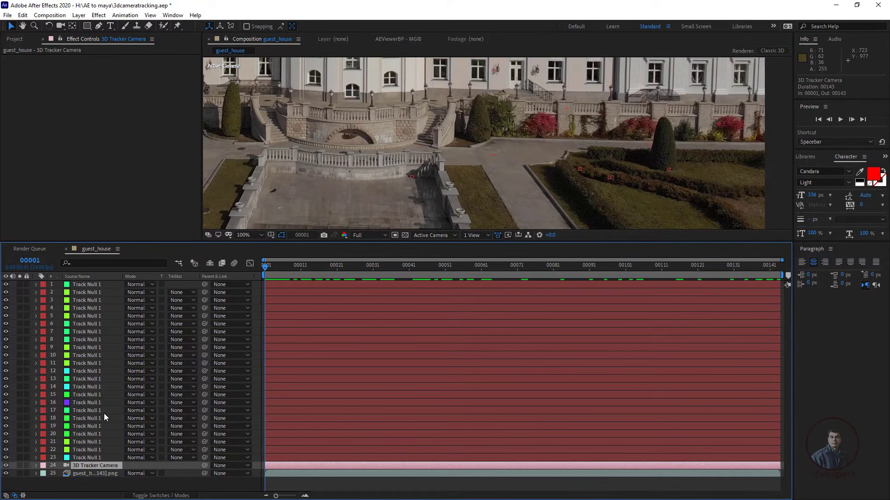
left_click(88, 285, "shift")
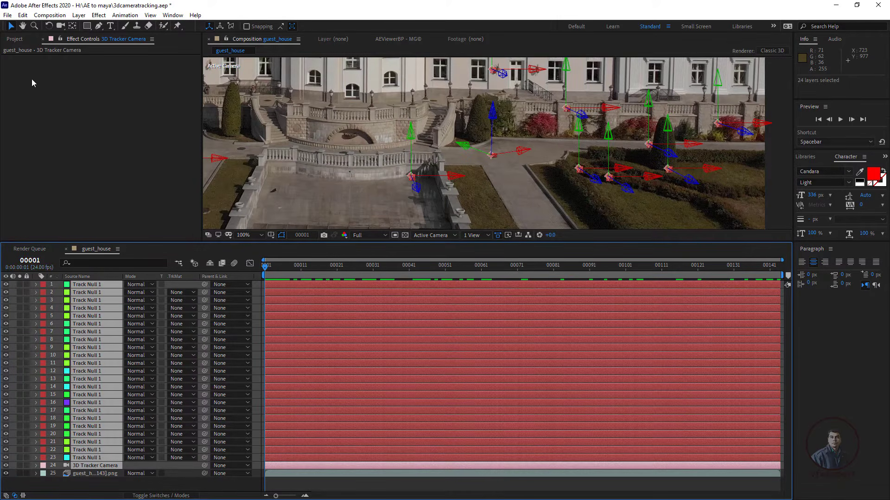
left_click(7, 15)
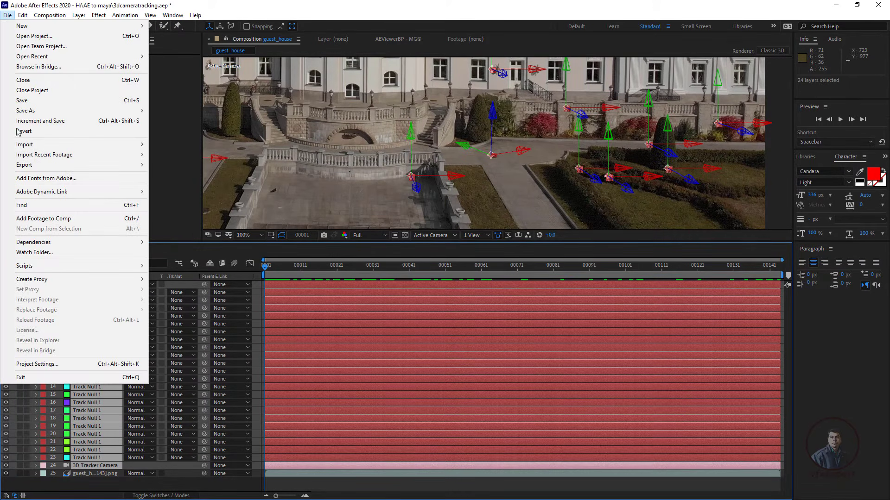
mouse_move(49, 269)
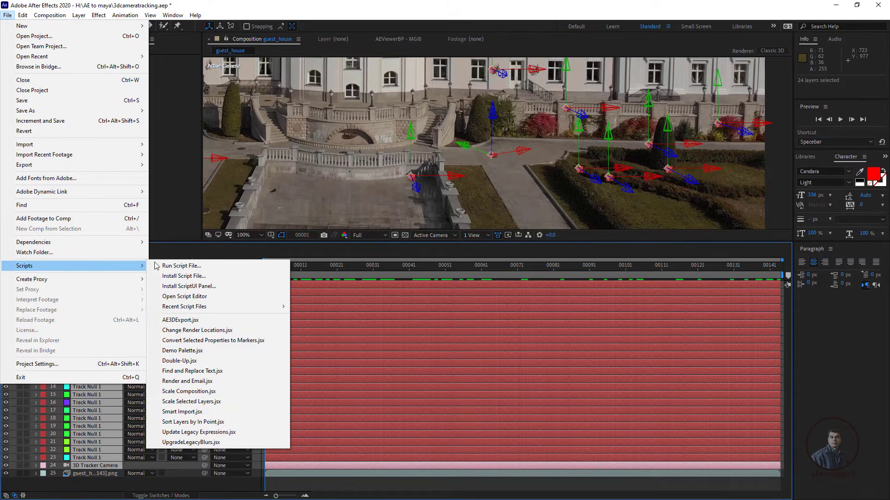
left_click(196, 321)
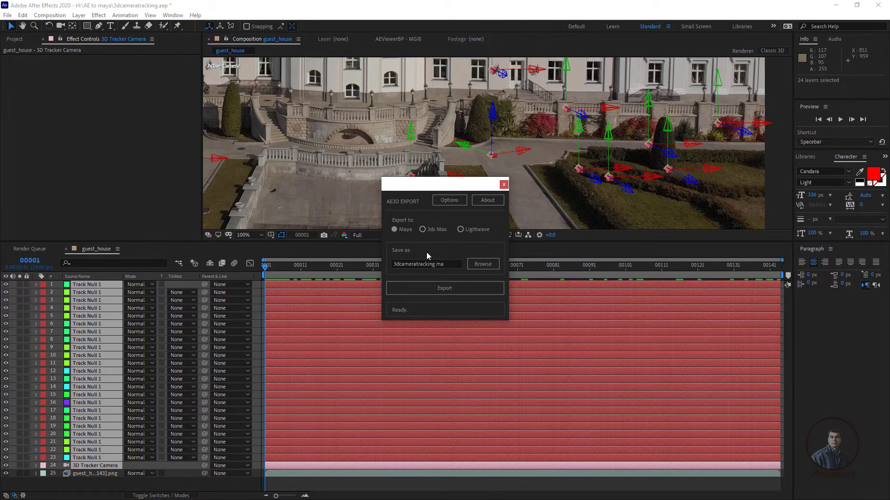
left_click(503, 186)
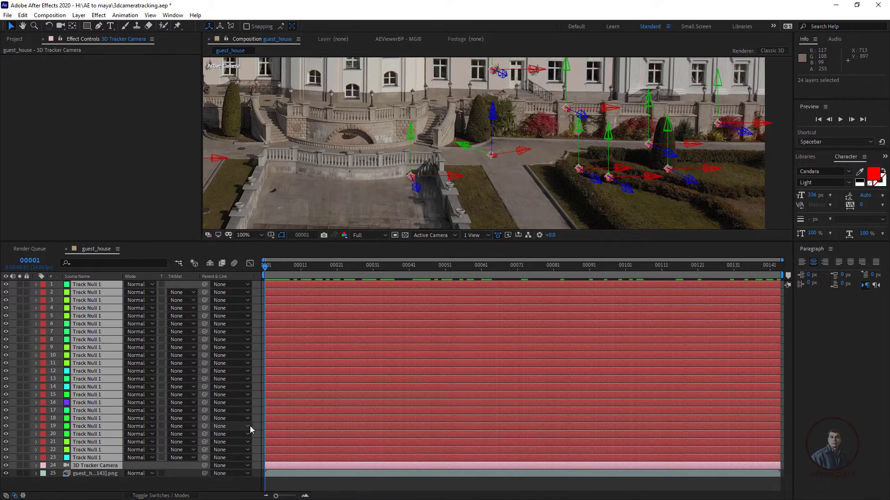
Step: Switch to File Explorer, locate AE3DExport in the Adobe After Effects 2020 Support Files Scripts folder, and close the window
key("alt+Tab")
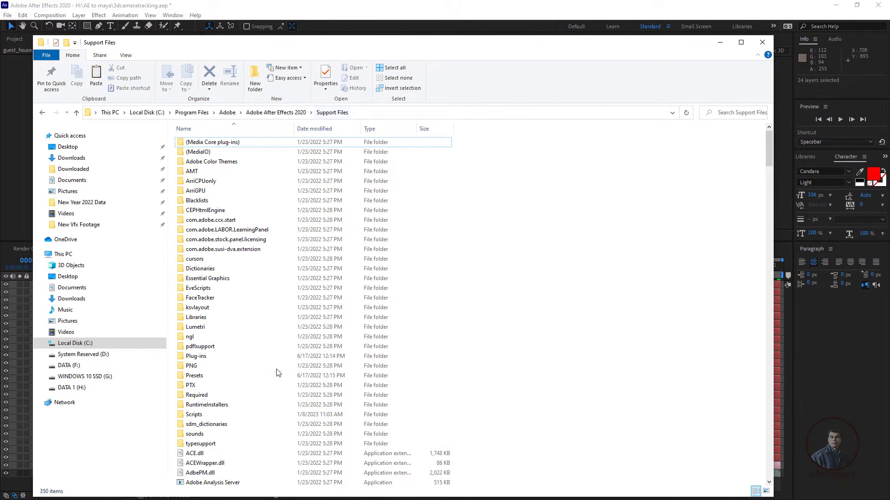
double_click(194, 415)
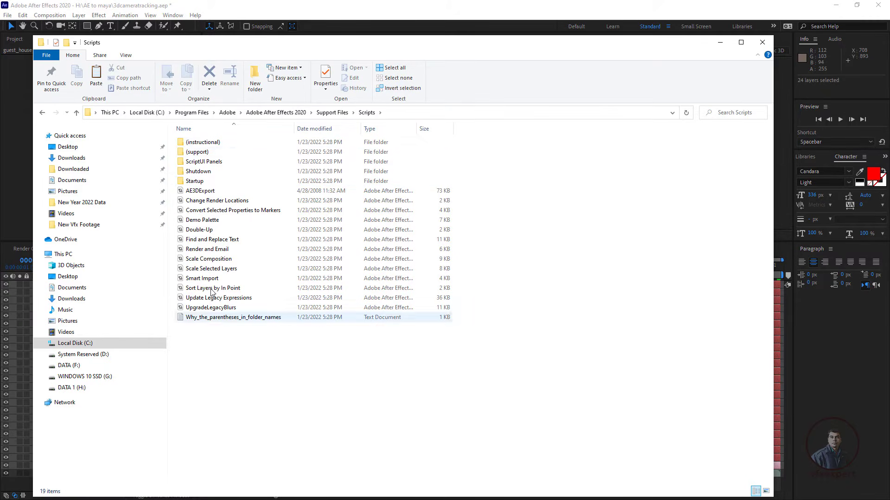
left_click(214, 194)
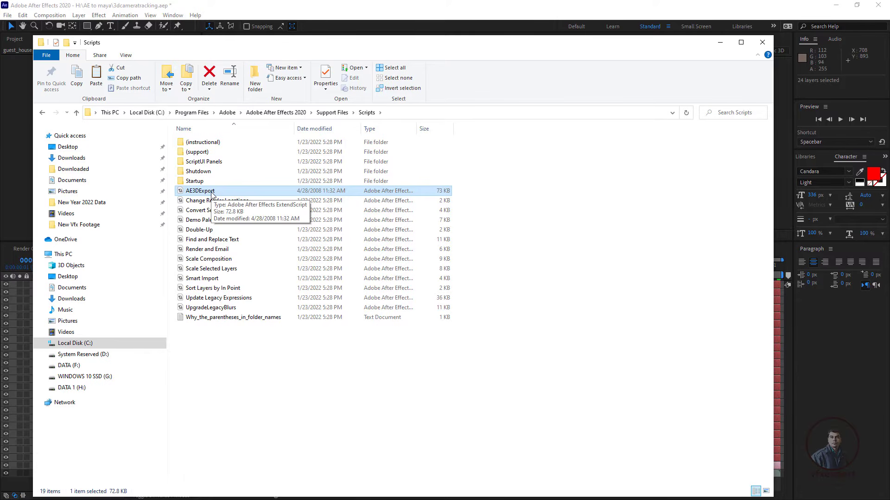
left_click(272, 392)
left_click(762, 45)
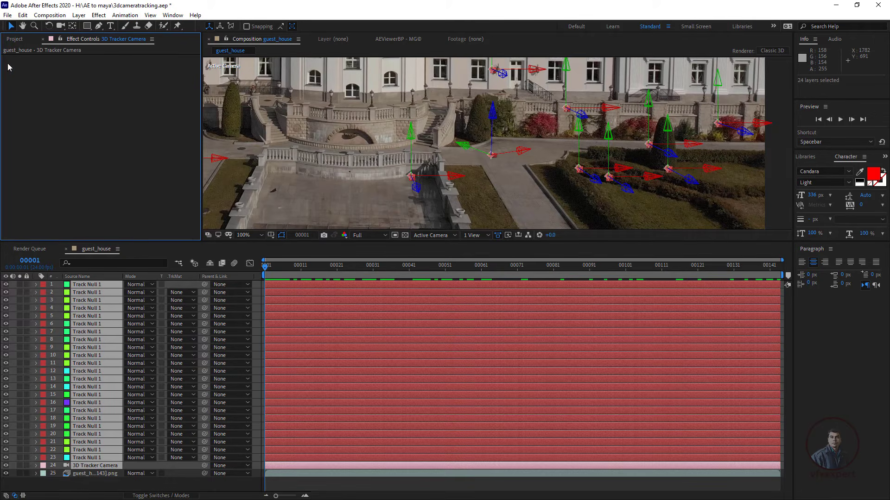
Step: Export the selected camera and track nulls for Maya as 3dcameratracking.ma using AE3DExport.jsx, and locate the file on the Desktop in File Explorer
left_click(7, 16)
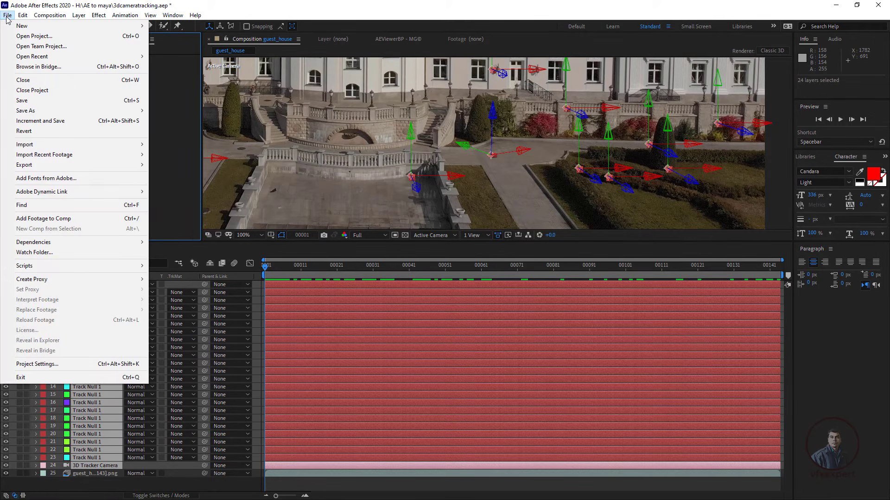
mouse_move(52, 267)
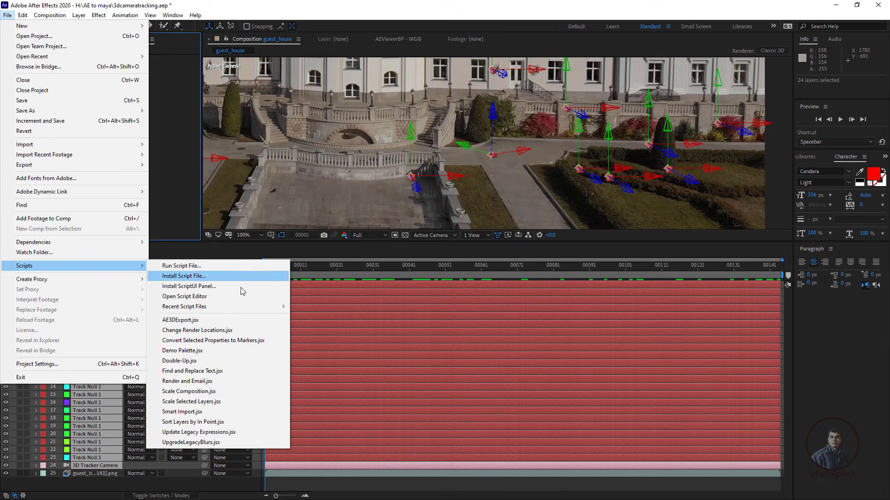
left_click(191, 322)
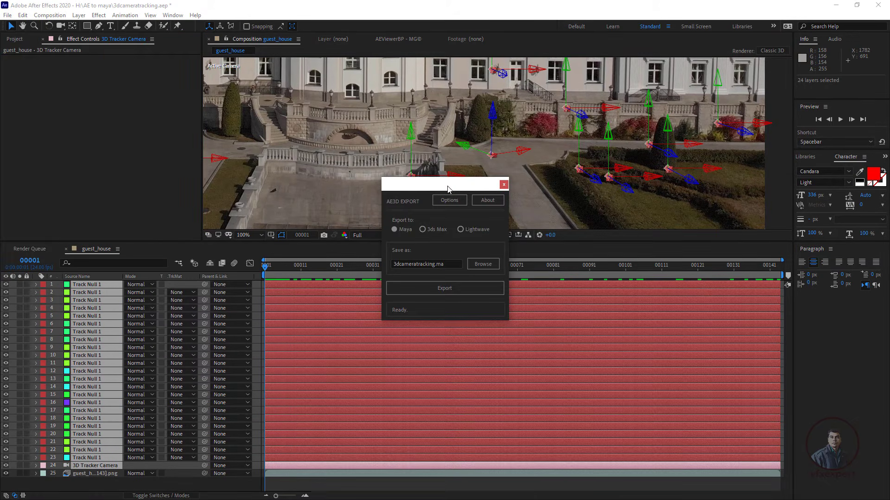
left_click_drag(448, 189, 461, 166)
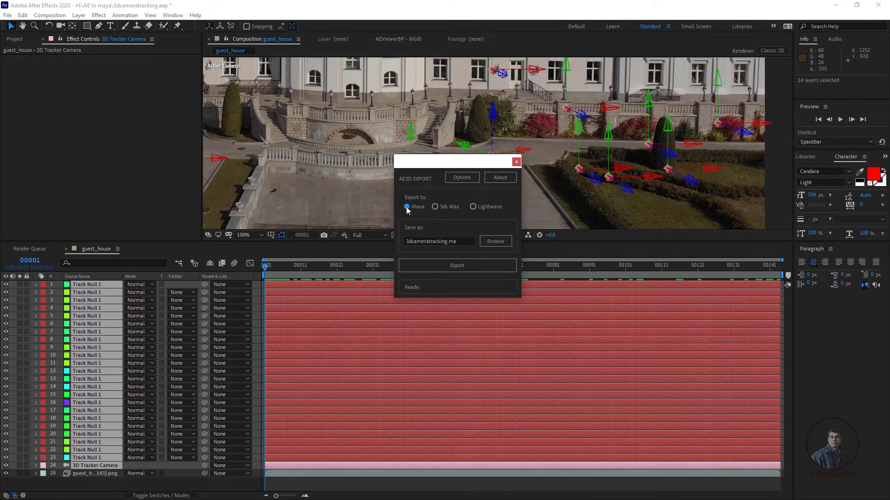
left_click(465, 266)
left_click(454, 241)
double_click(453, 241)
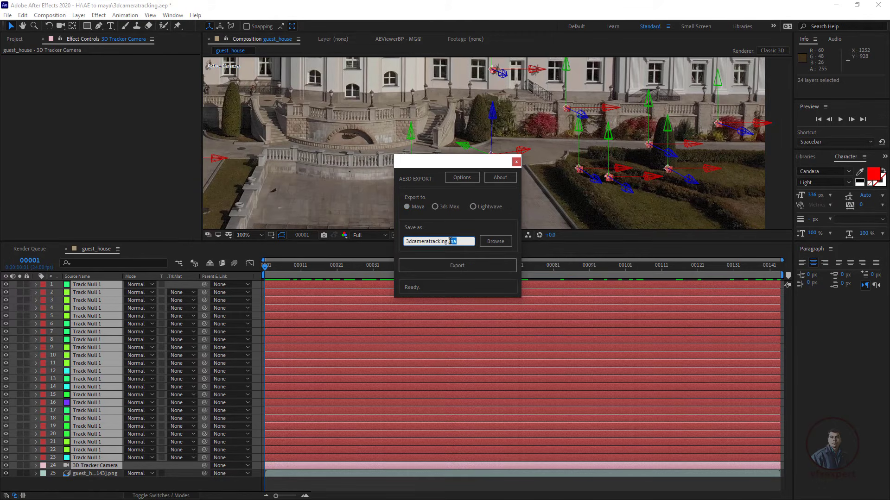
left_click(463, 230)
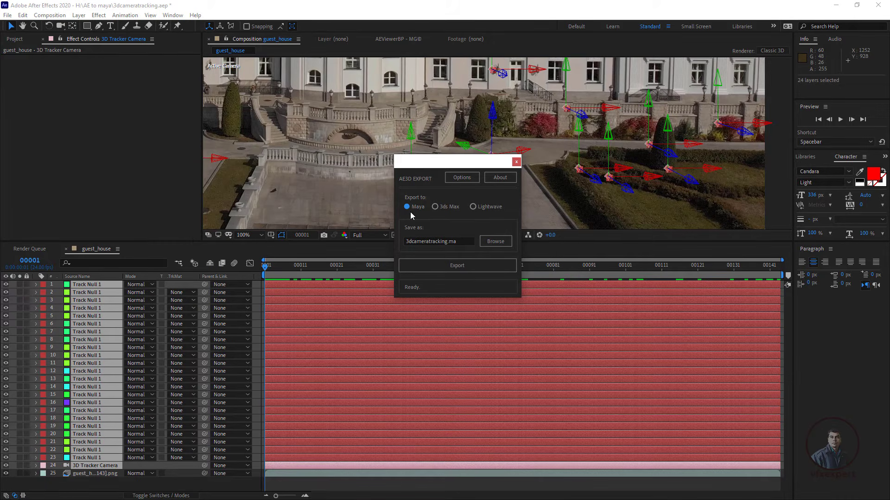
left_click(454, 265)
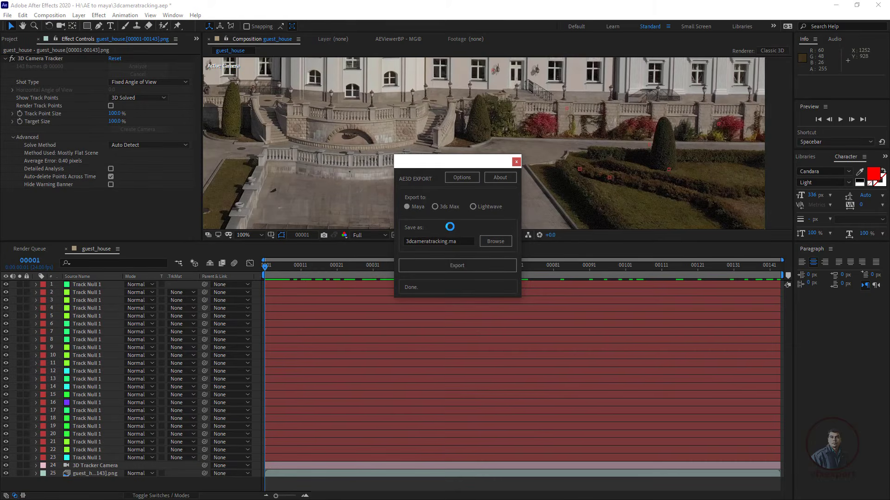
left_click(516, 162)
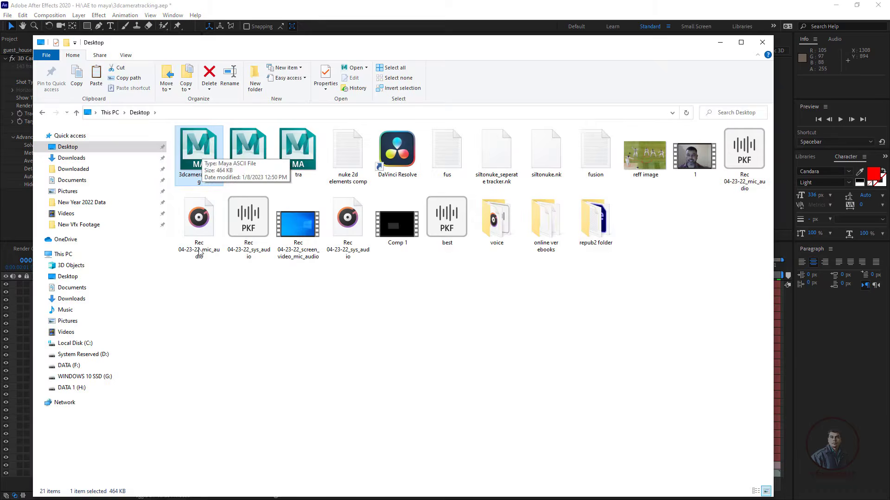
left_click(199, 156)
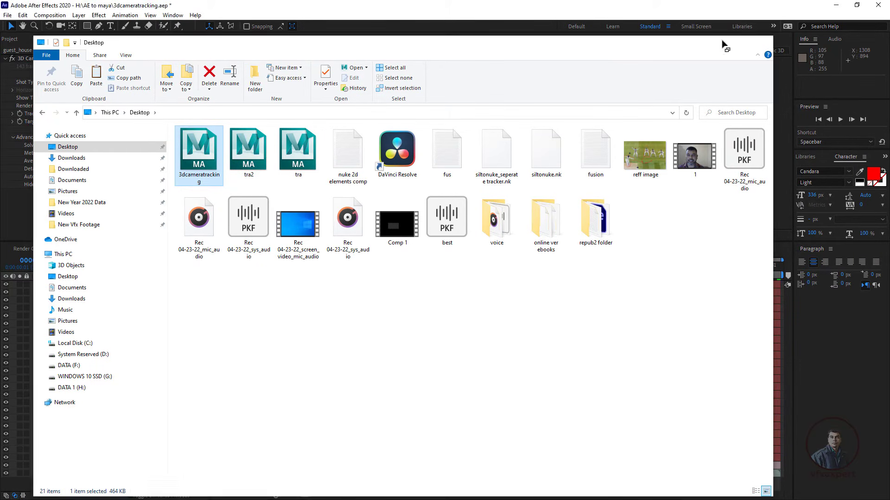
left_click(763, 42)
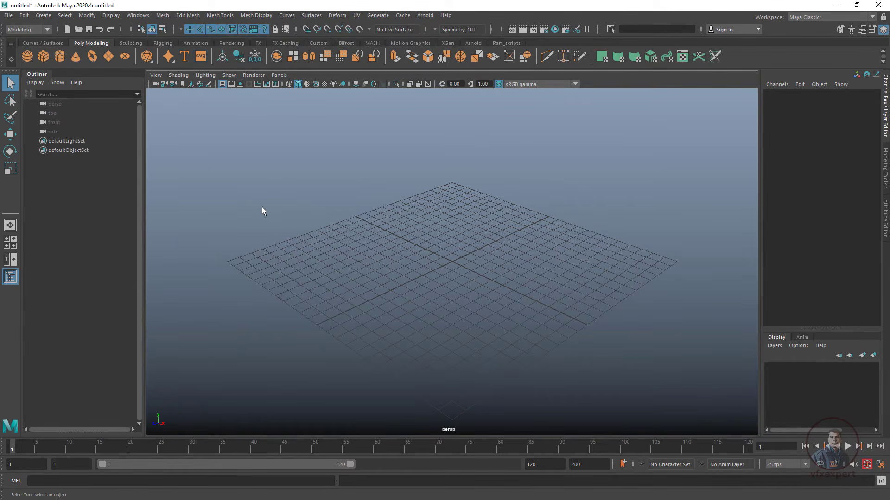
Step: Switch to Autodesk Maya and open 3dcameratracking.ma from the Desktop without saving the untitled scene
left_click(9, 17)
left_click(32, 42)
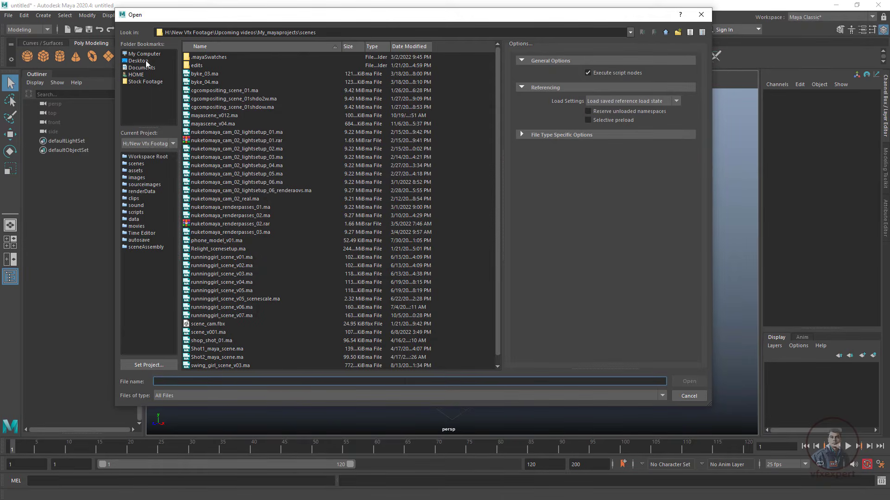
left_click(138, 61)
left_click(228, 91)
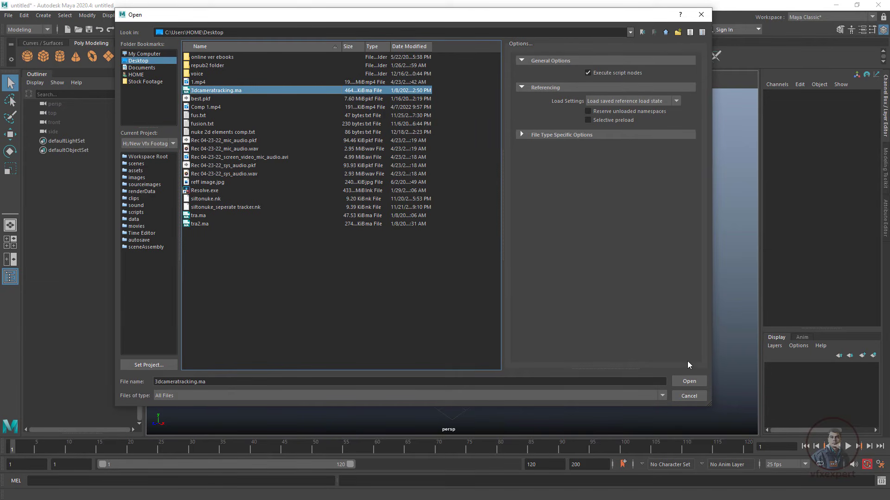
left_click(689, 381)
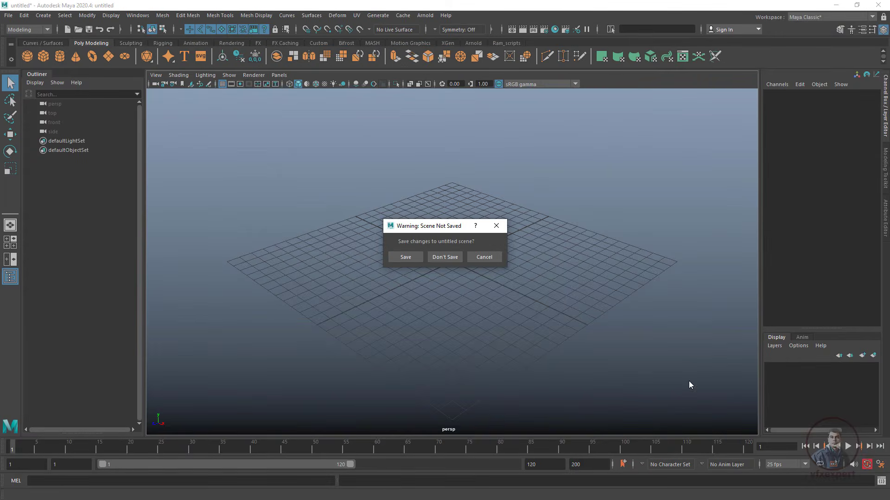
left_click(445, 257)
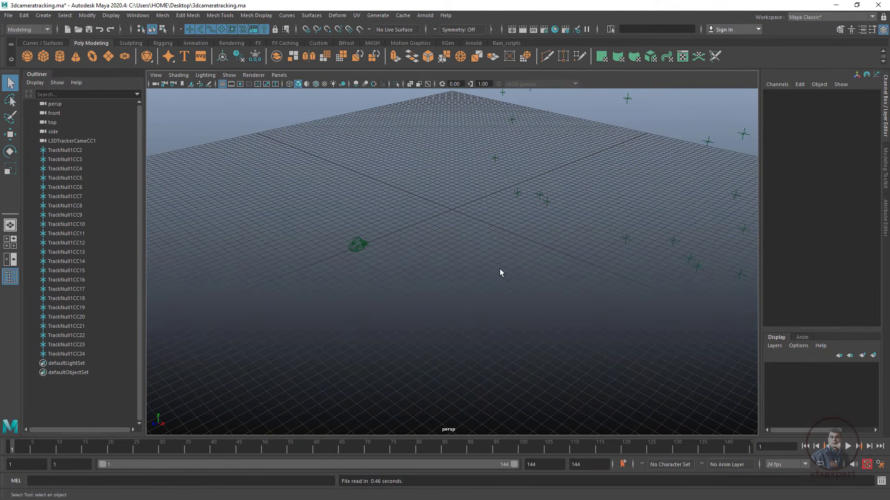
Step: Group the track null locators TrackNull1CC2 through TrackNull1CC24 and rename the group as locators
left_click(357, 248)
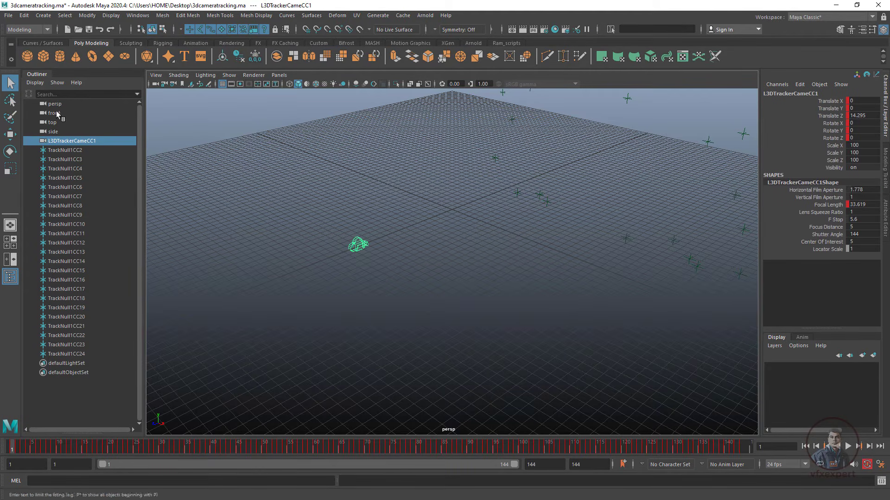
left_click(82, 150)
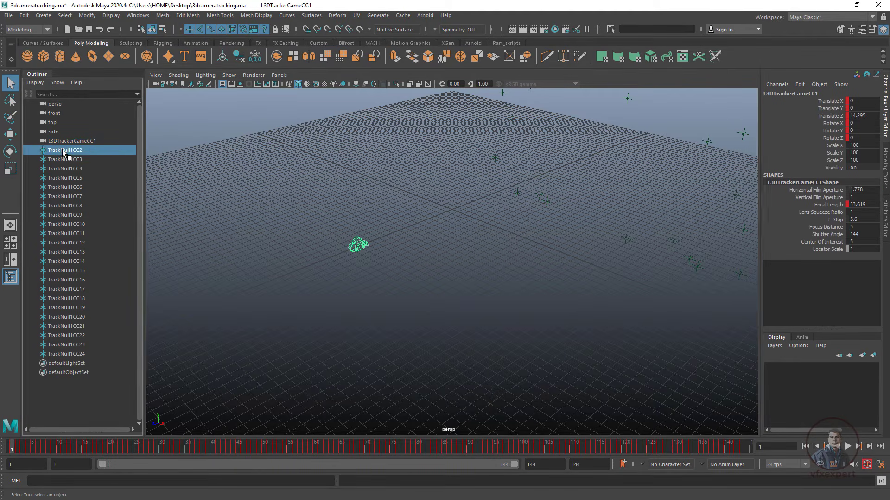
left_click(73, 353, "shift")
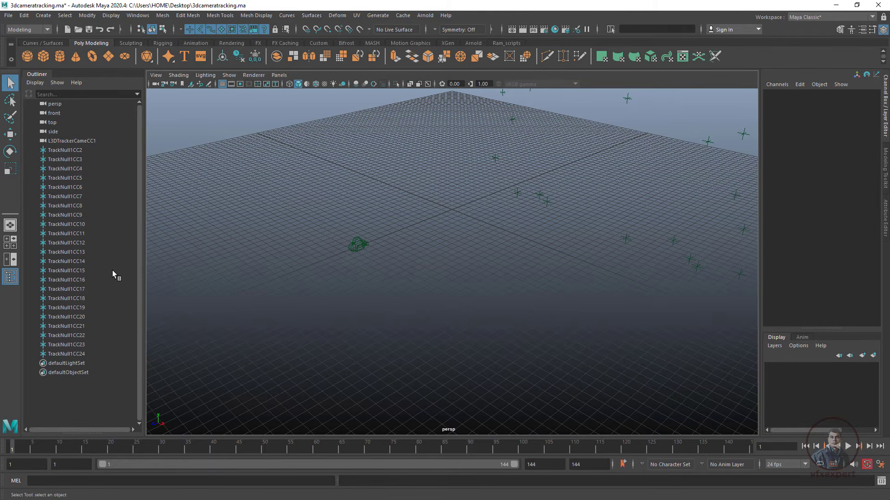
left_click(68, 151)
left_click(74, 352, "shift")
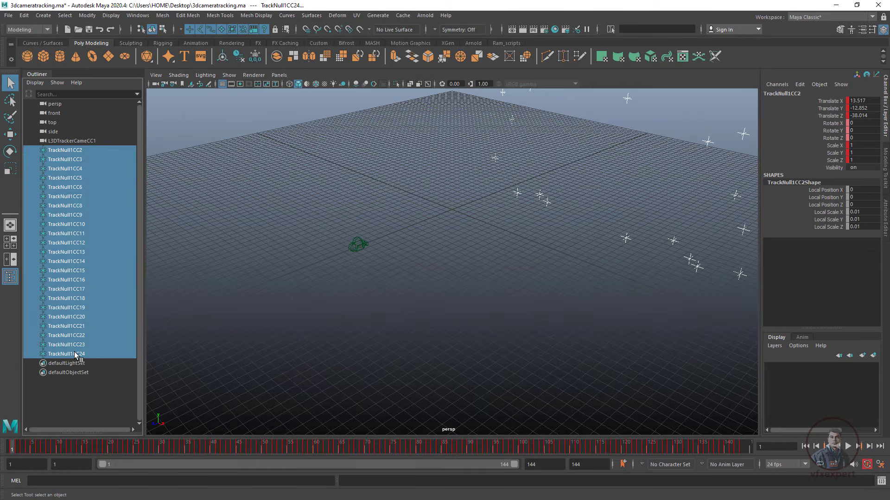
key("ctrl+g")
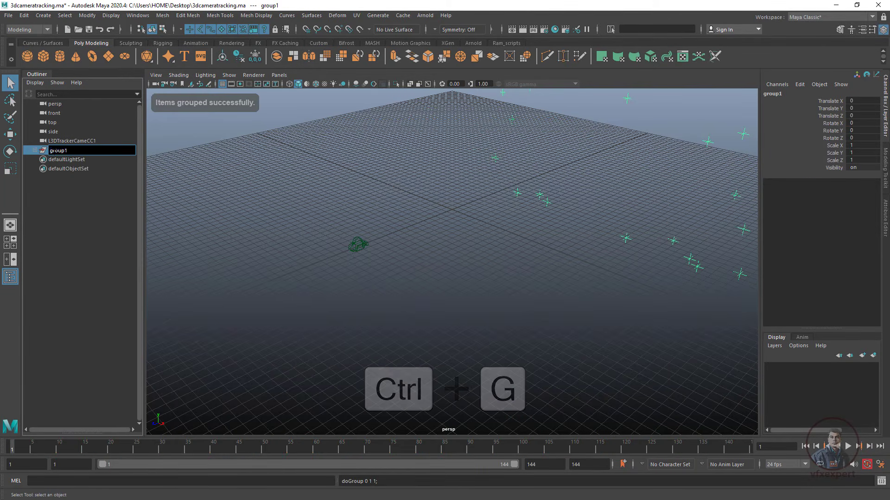
double_click(58, 150)
type("locators")
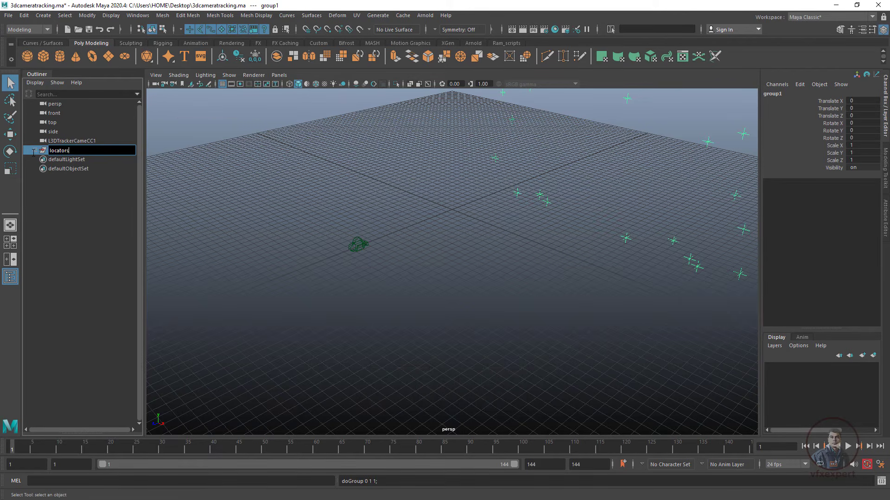
left_click(62, 192)
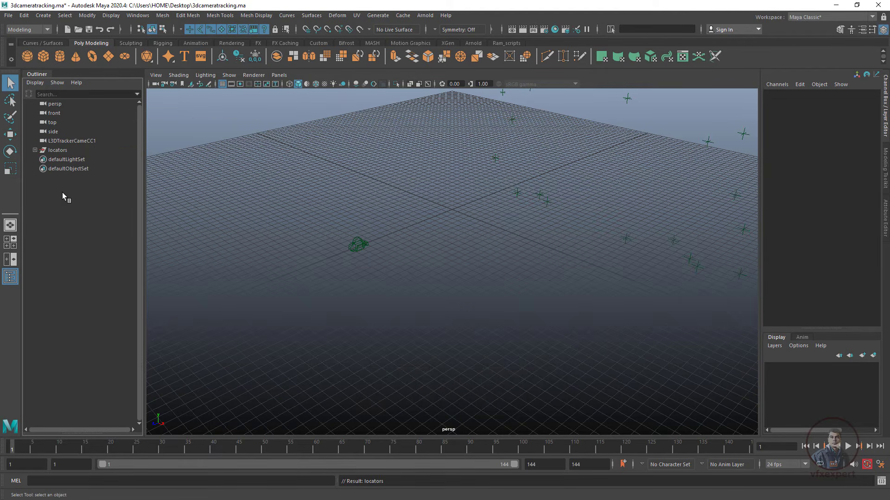
Step: Group the L3DTrackerCameCC1 camera with the locators group and rename the new group as scene
left_click(59, 151)
left_click(85, 140, "ctrl")
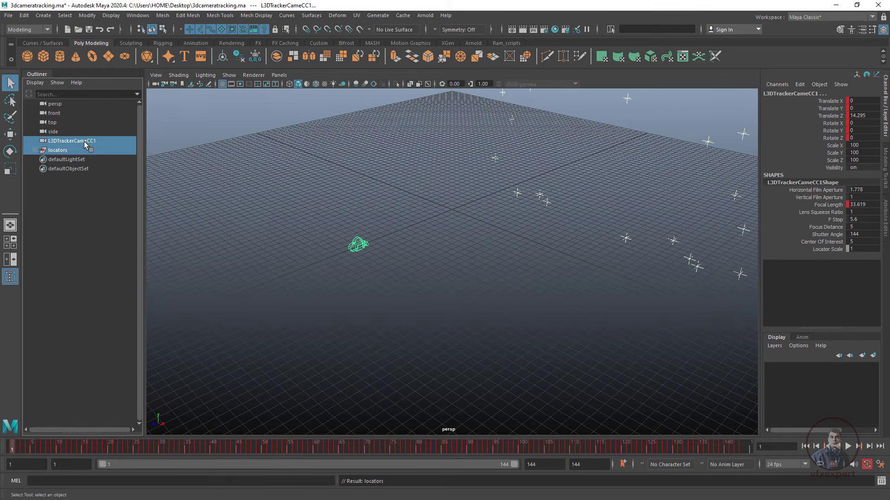
key("ctrl+g")
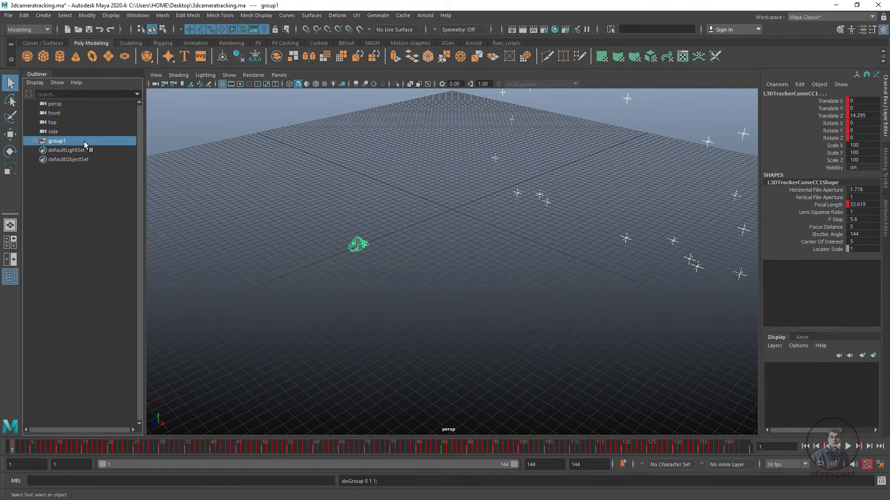
double_click(84, 141)
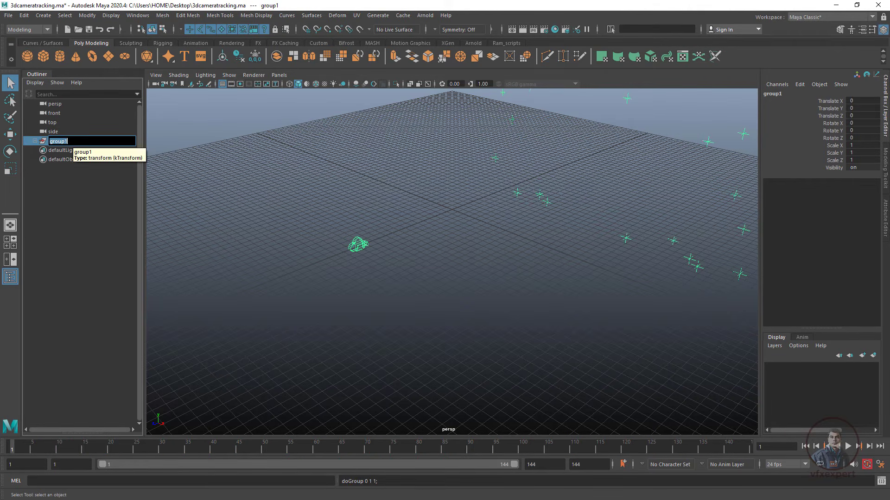
type("scene")
left_click(61, 202)
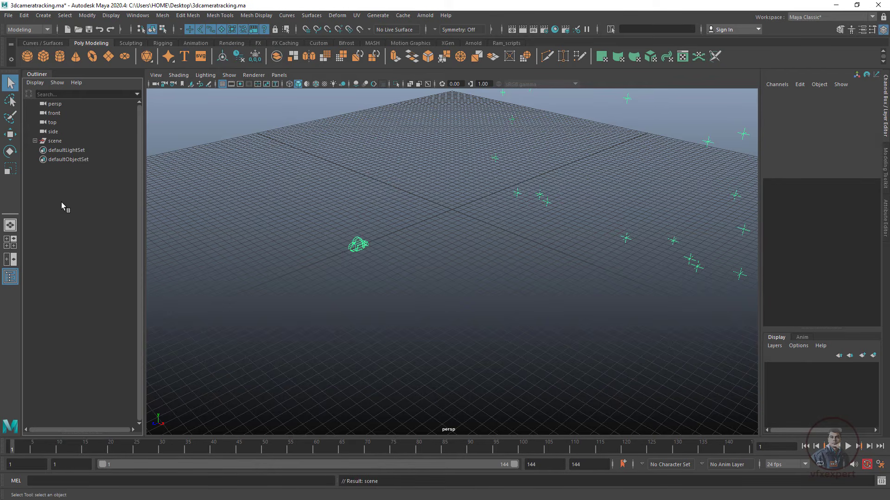
Step: Examine the contents of the scene group, then collapse it and clear the selection
left_click(56, 140)
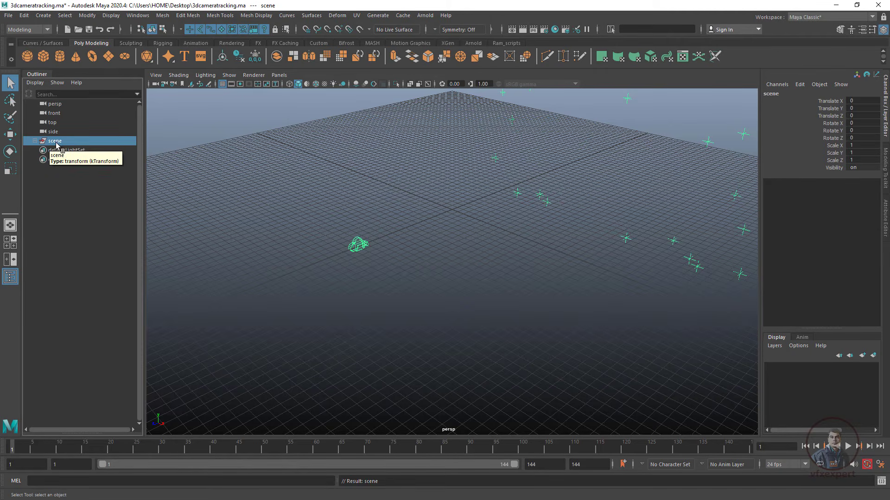
left_click(35, 141)
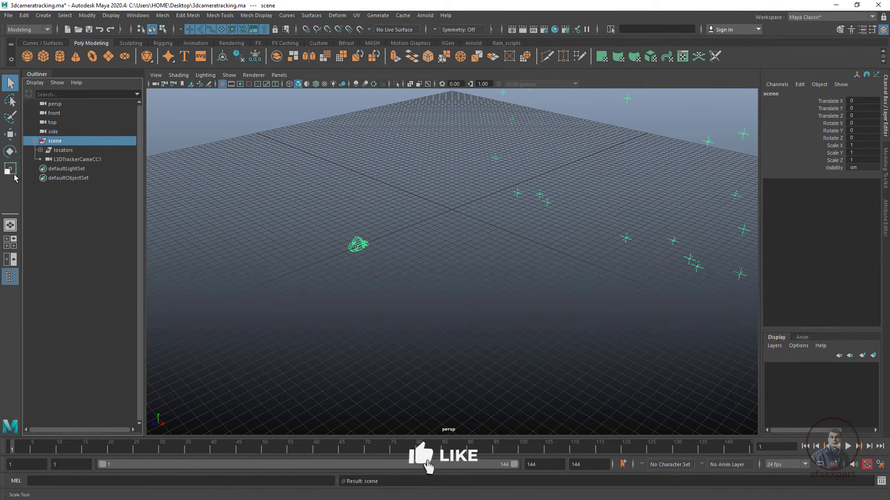
left_click(61, 150)
left_click(73, 160)
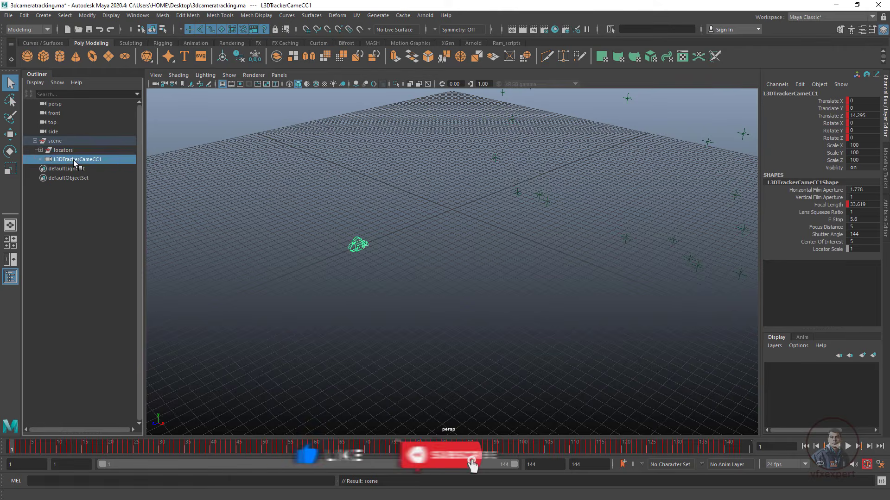
left_click(35, 141)
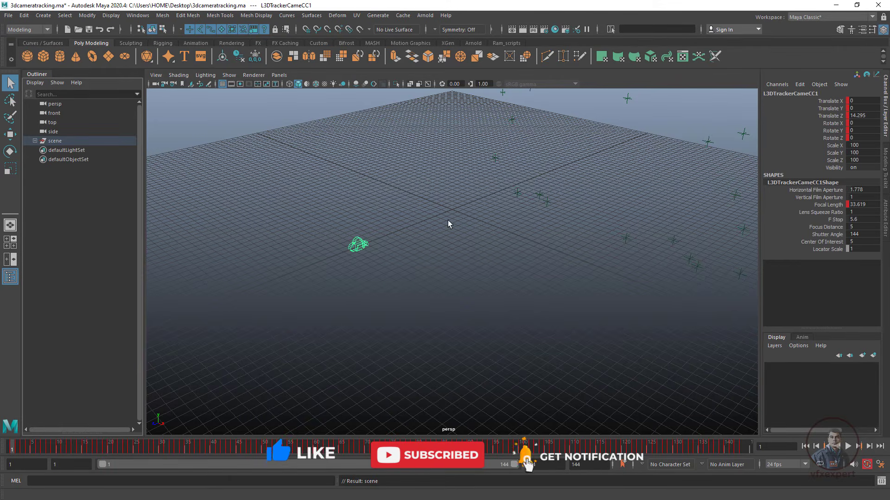
left_click(212, 121)
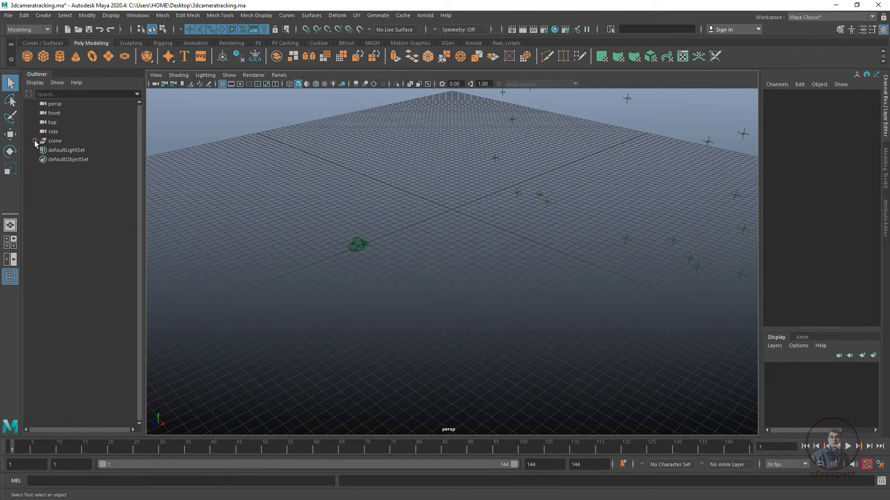
Step: Create an image plane for the L3DTrackerCameCC1 camera in its Environment attributes
left_click(35, 141)
left_click(71, 160)
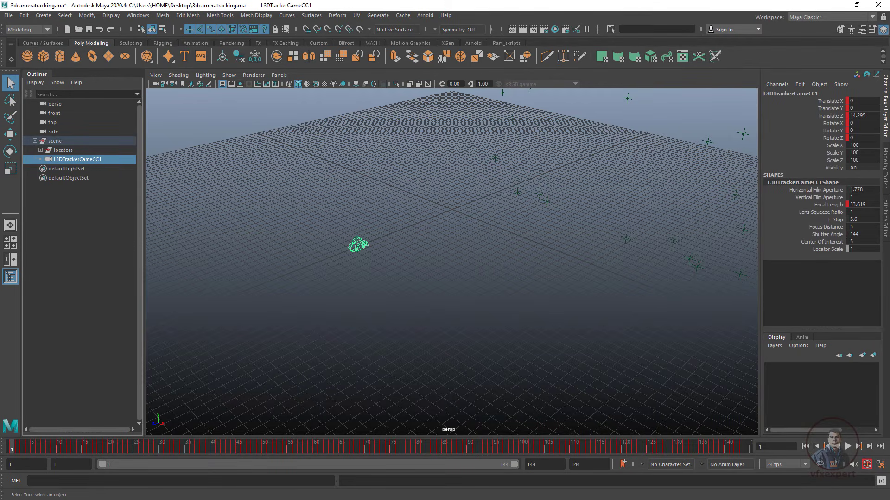
left_click(885, 223)
scroll(697, 293, "down", 3)
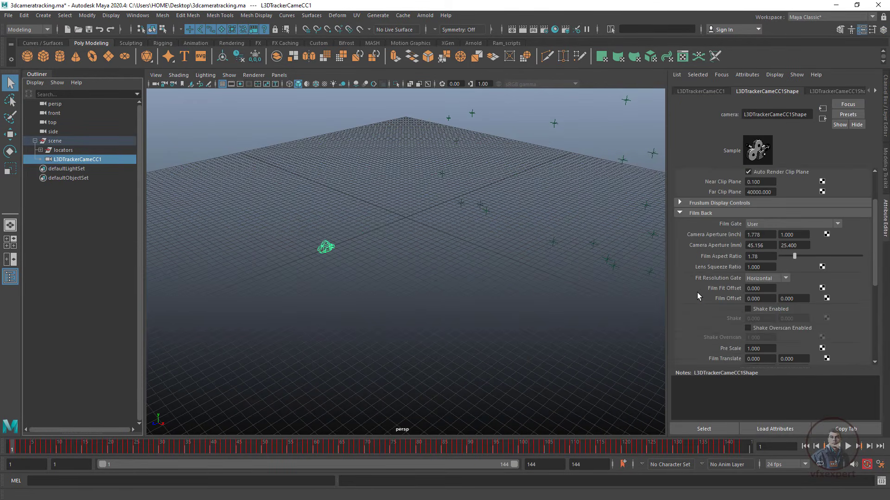
left_click(679, 214)
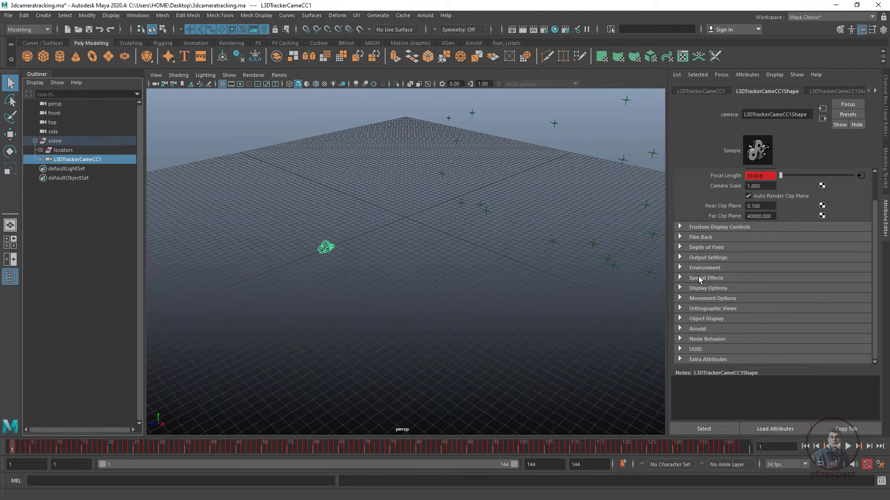
left_click(680, 268)
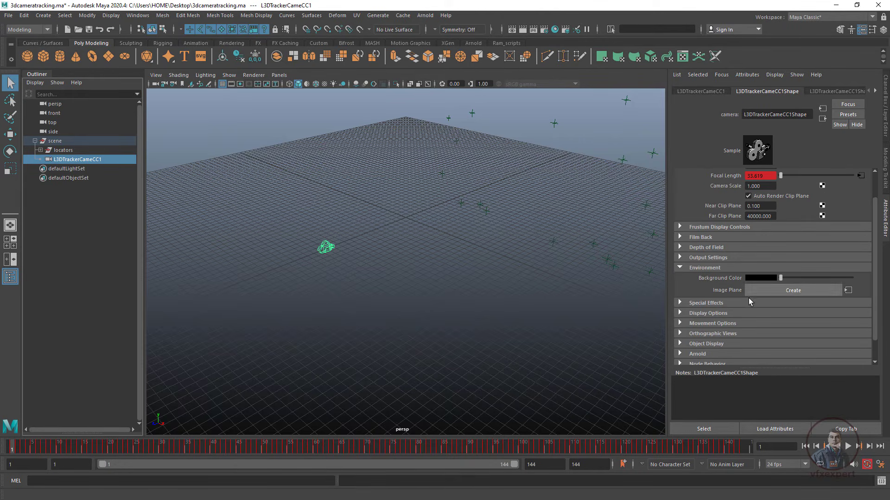
left_click(793, 290)
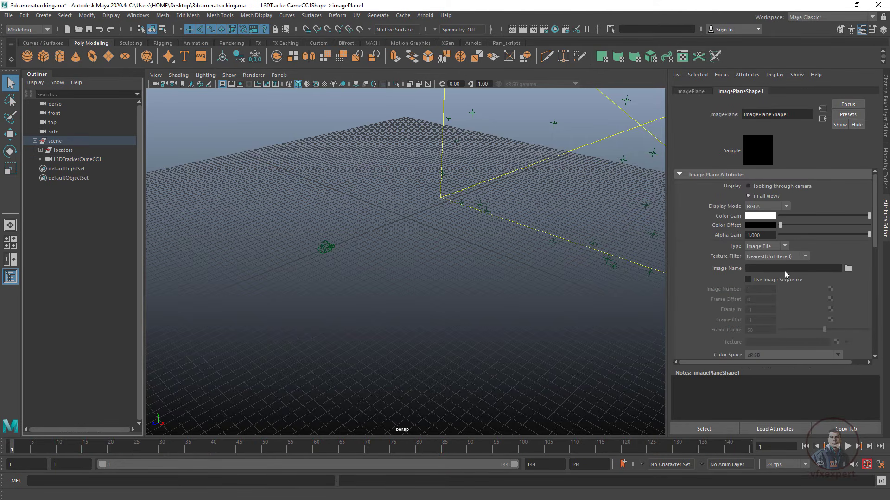
Step: Load guest_house.00001.png from H:\AE to maya\footage_seq into the image plane and enable Use Image Sequence
left_click(847, 269)
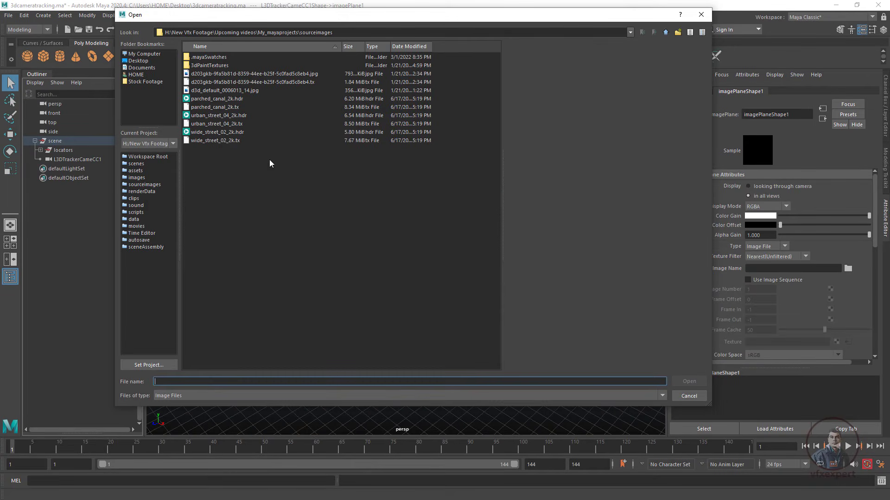
left_click(154, 54)
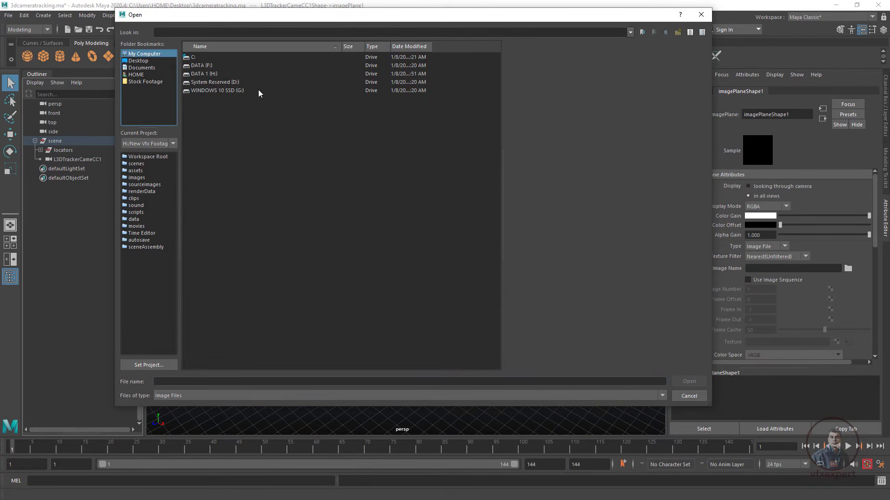
double_click(207, 75)
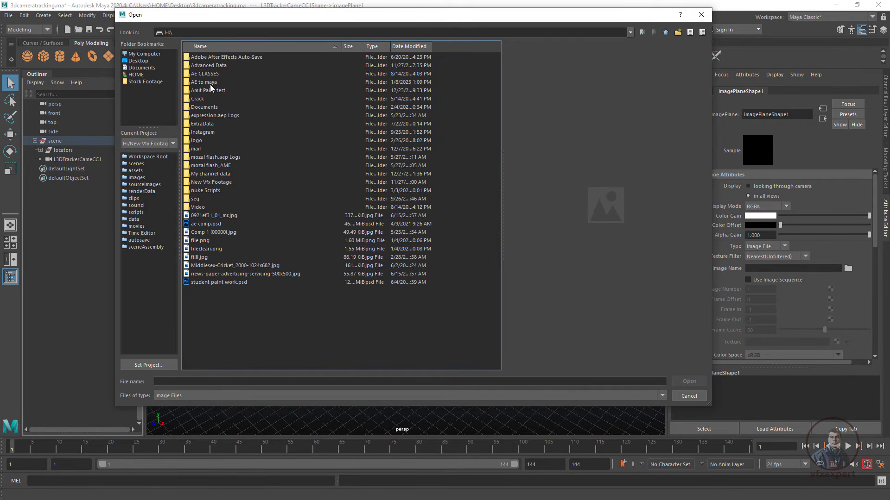
double_click(209, 83)
left_click(215, 75)
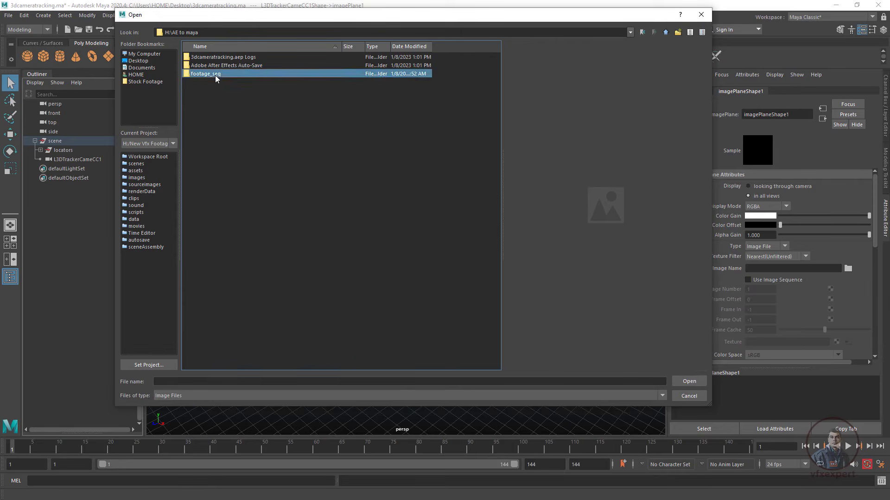
double_click(215, 74)
left_click(238, 58)
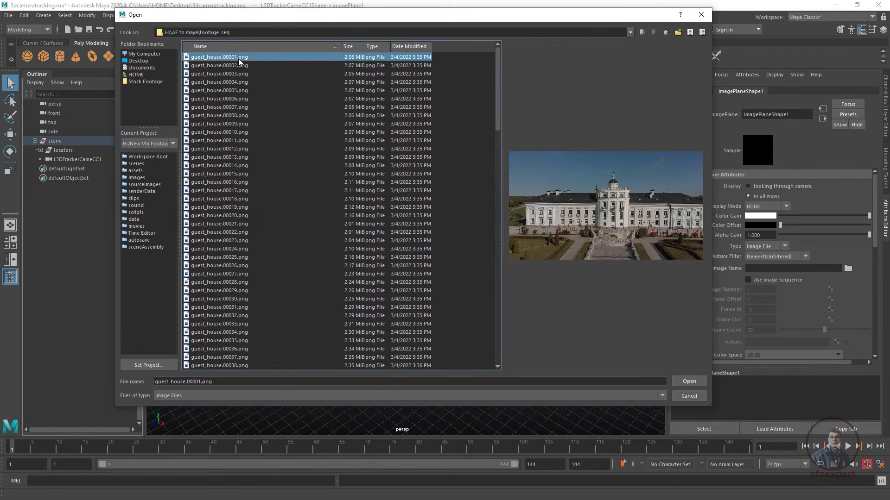
left_click(688, 382)
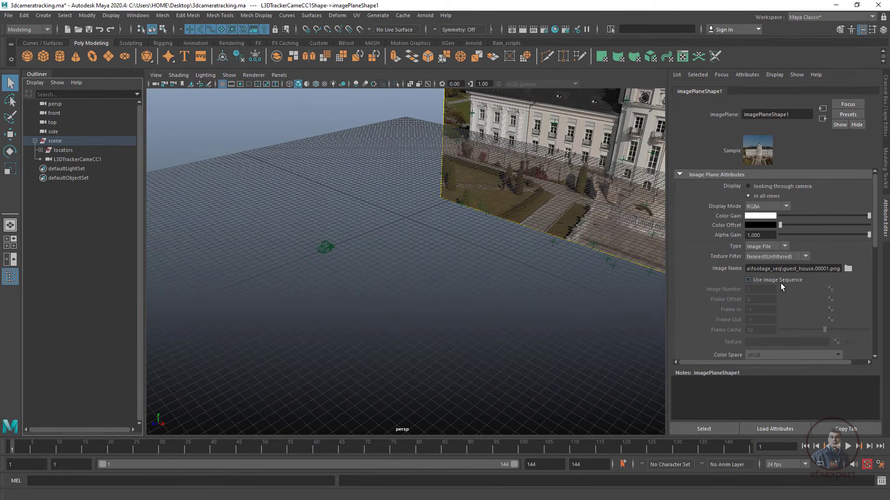
left_click(747, 279)
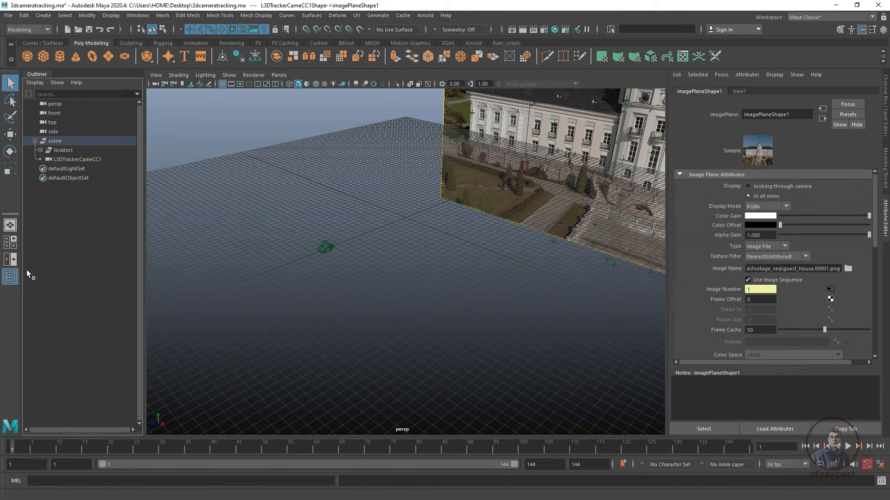
Step: Split the viewport into two side-by-side panes and show the L3DTrackerCameCC1 camera view beside the persp view
left_click(10, 259)
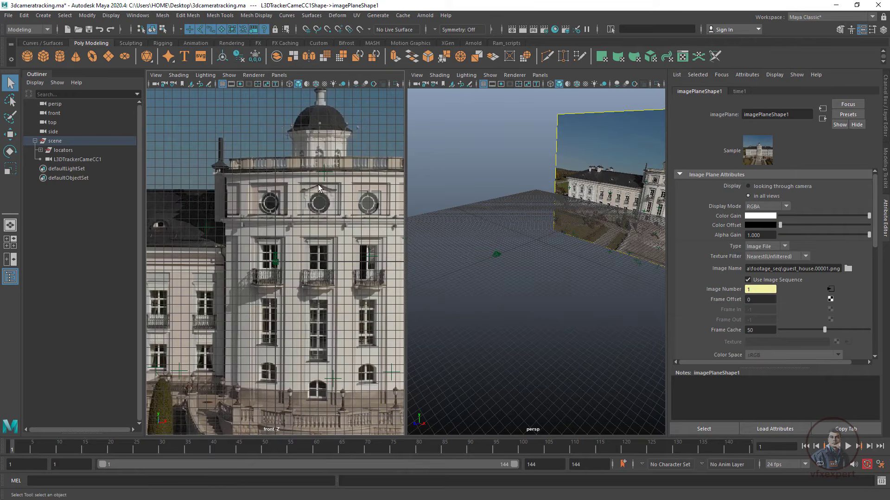
left_click(279, 75)
mouse_move(303, 83)
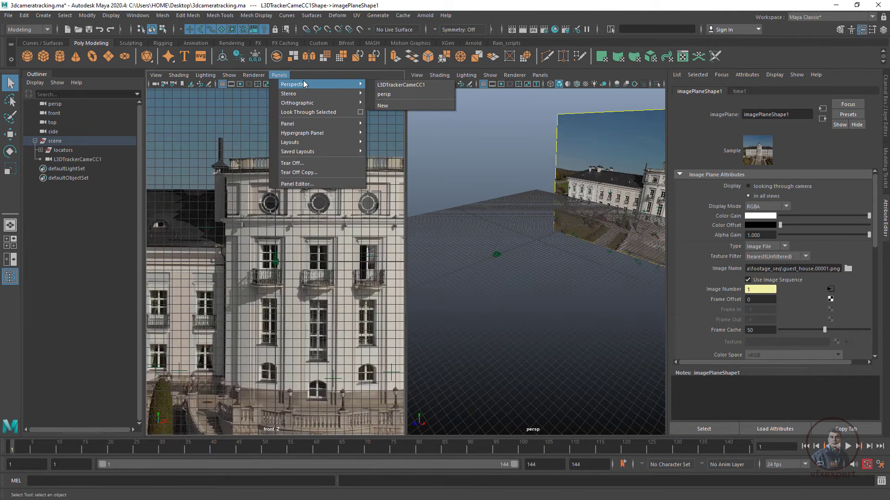
left_click(400, 85)
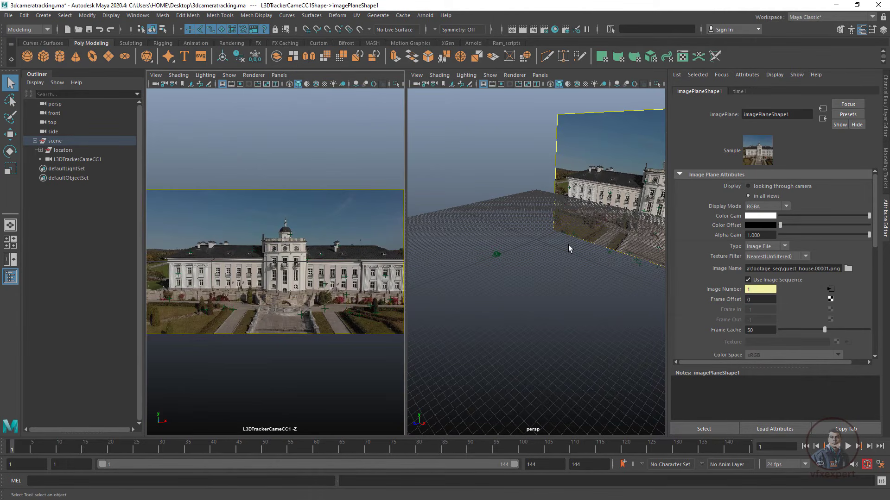
Step: Set the image plane to display only when looking through the camera
scroll(532, 317, "up", 2)
scroll(532, 317, "down", 5)
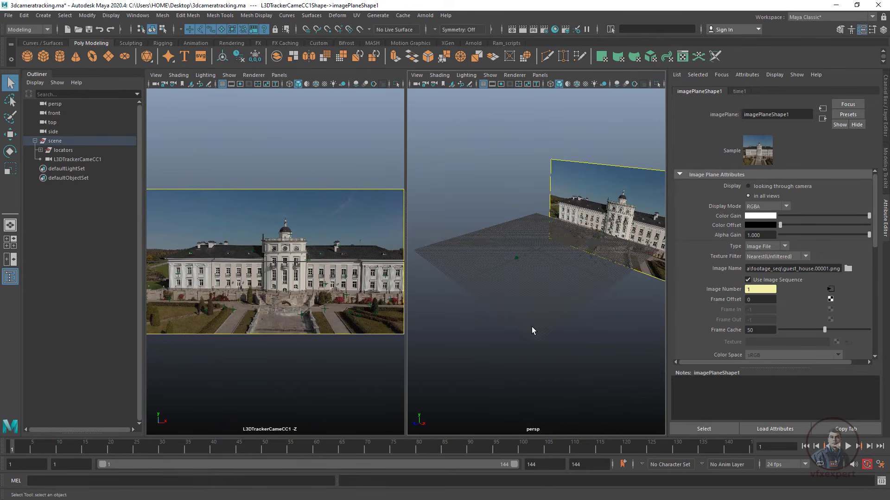
left_click_drag(532, 327, 531, 328)
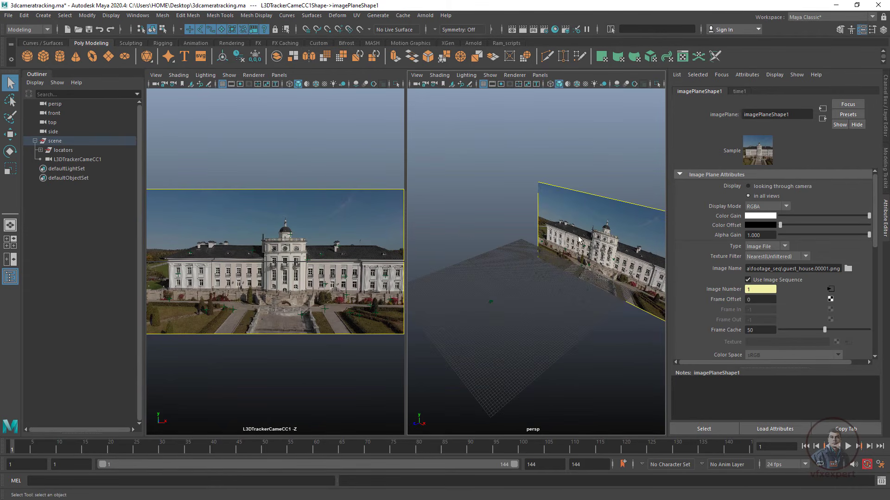
left_click(578, 218)
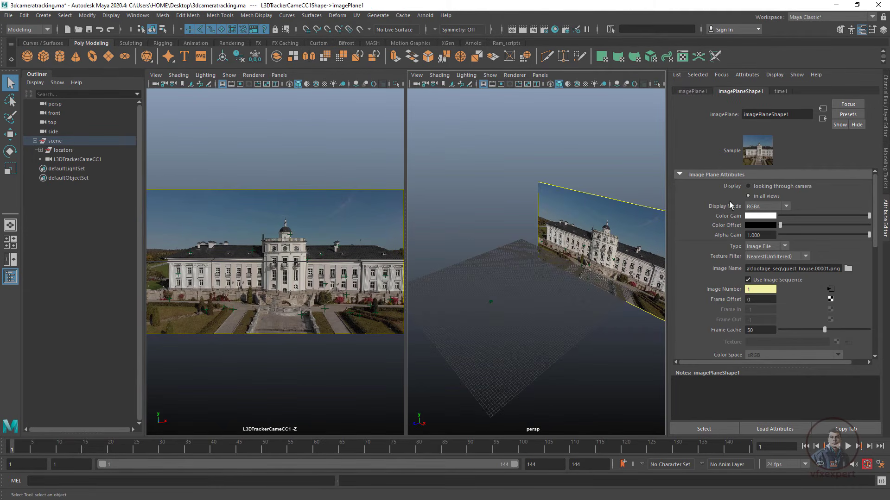
left_click(748, 186)
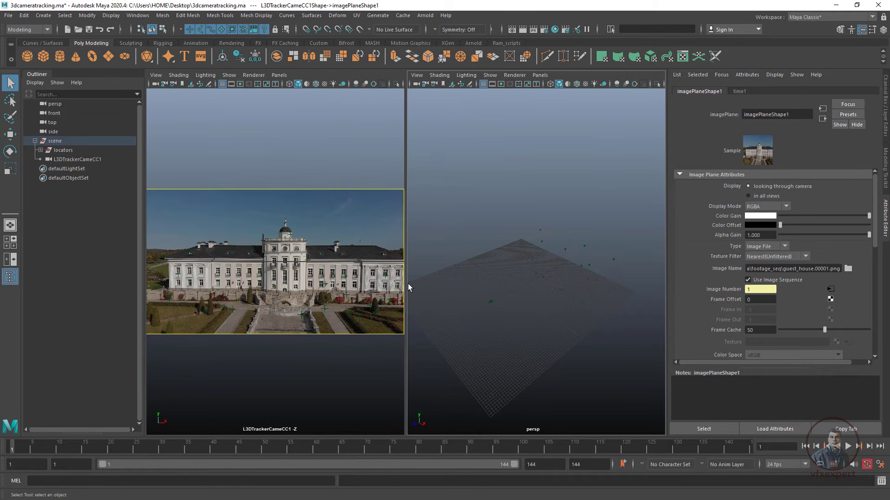
Step: Enlarge the tracked camera's view, select L3DTrackerCameCC1 and enable Lock Camera for that view
left_click_drag(406, 283, 564, 295)
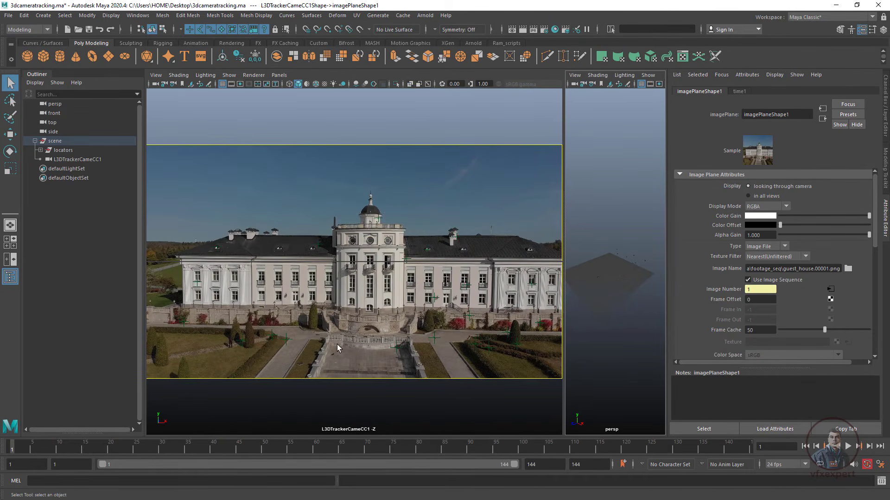
left_click(63, 151)
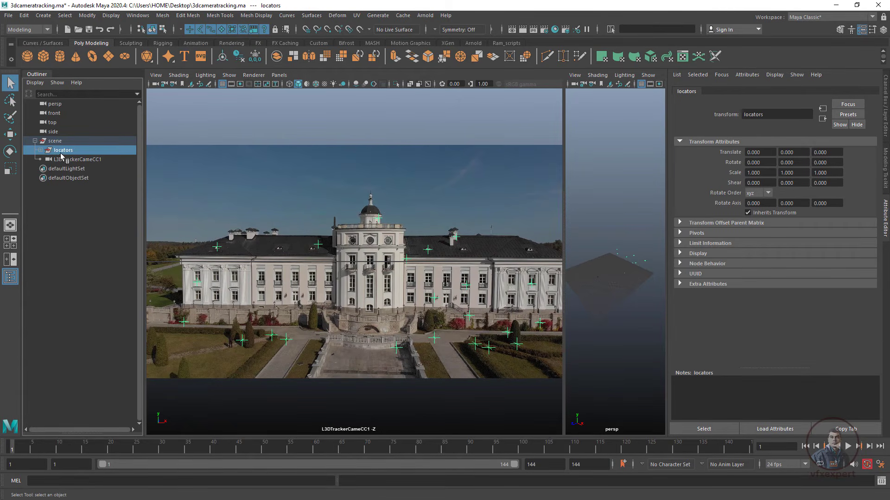
left_click(66, 160)
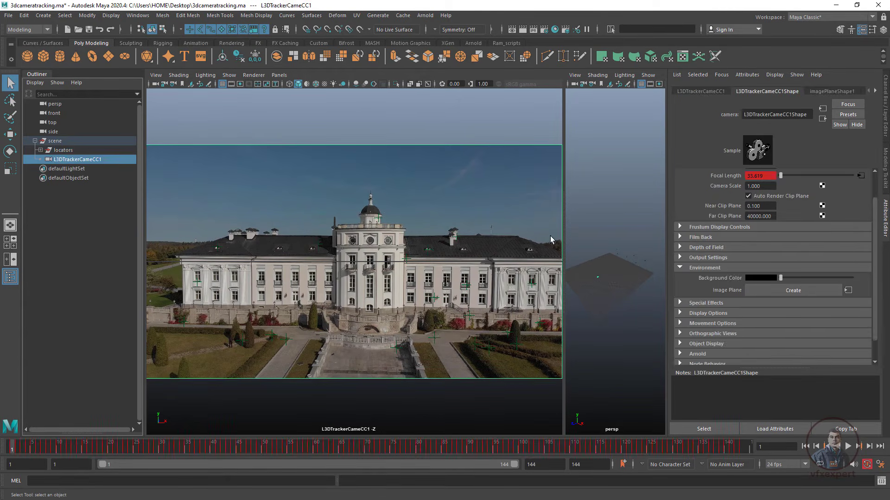
left_click_drag(564, 241, 492, 242)
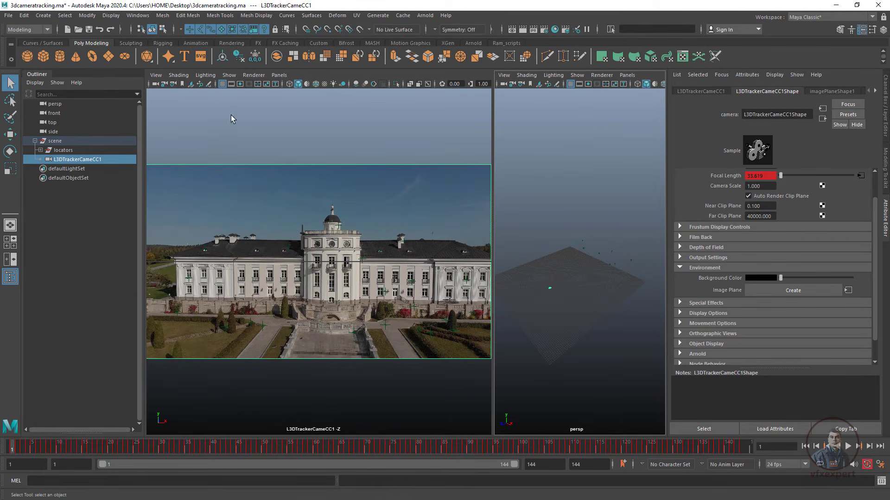
left_click(164, 84)
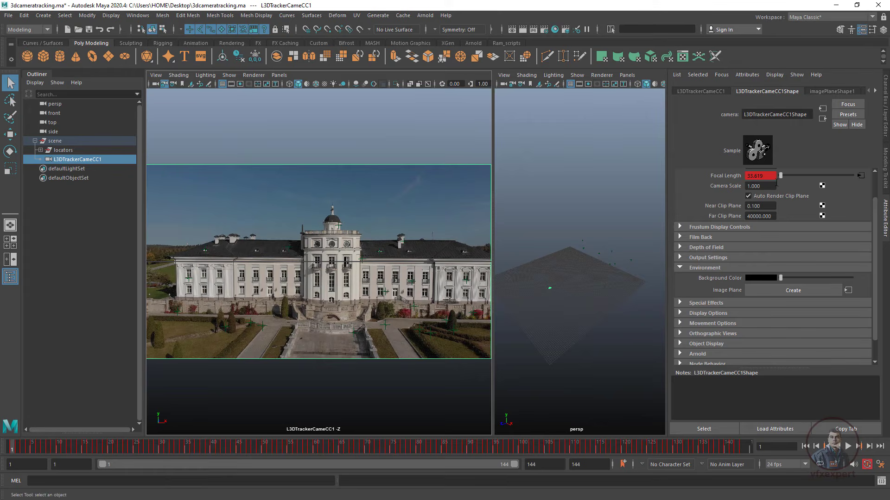
Step: Lock all transform and shape channels of the L3DTrackerCameCC1 camera, from Translate X through Locator Scale
left_click(885, 129)
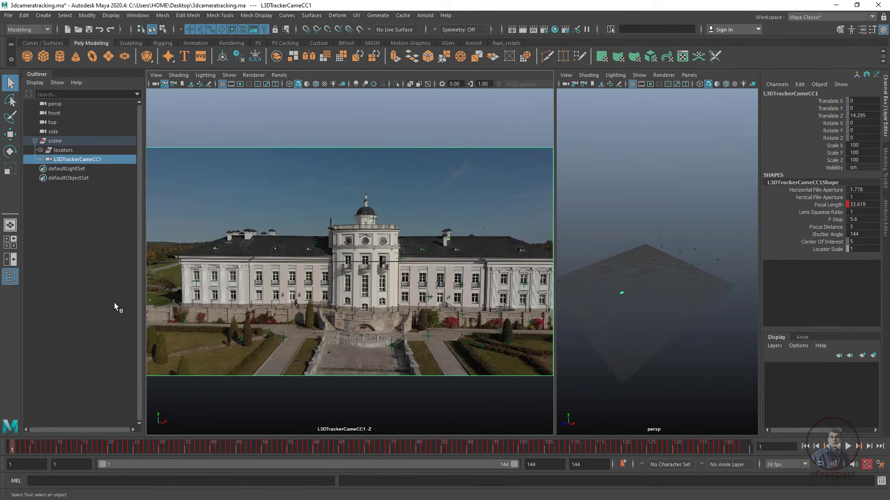
left_click(78, 205)
left_click(82, 158)
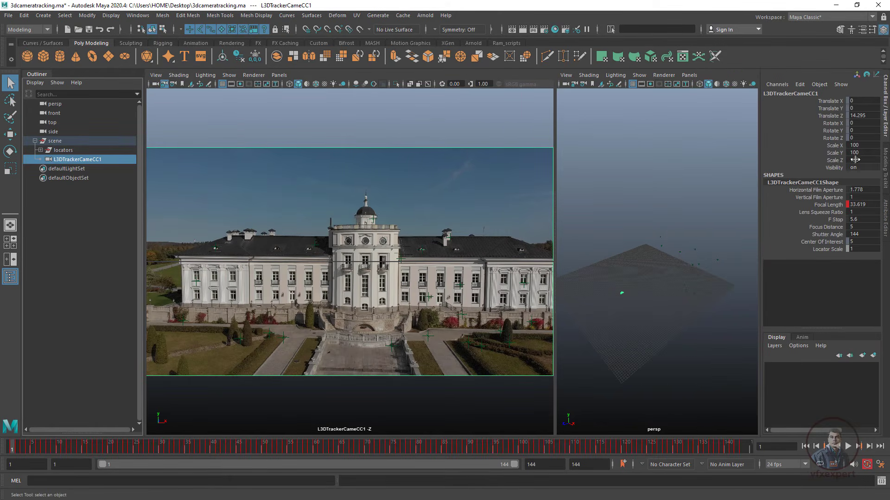
left_click_drag(833, 101, 842, 258)
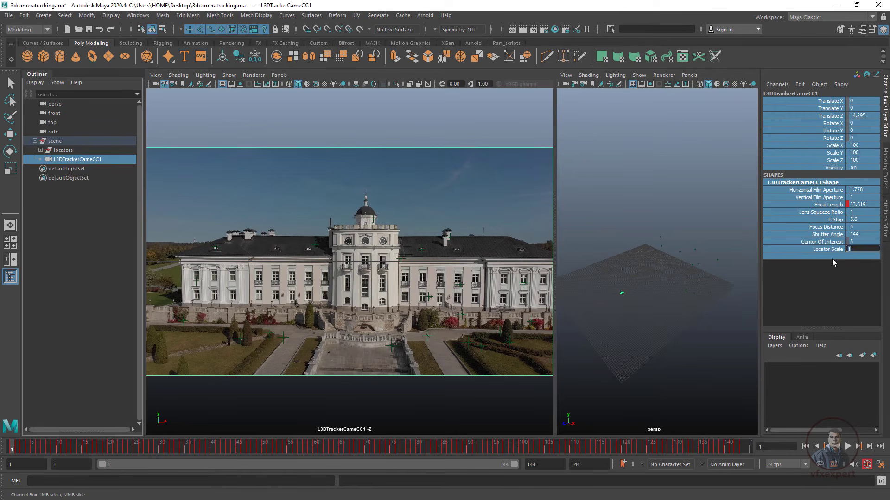
right_click(829, 253)
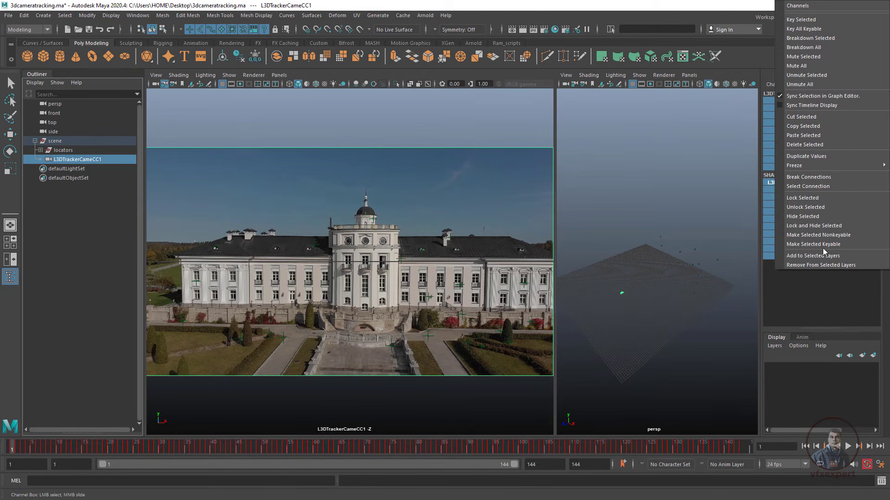
left_click(802, 198)
Step: Widen the tracked camera's view and scrub the opening frames to check the locators against the footage
left_click(683, 193)
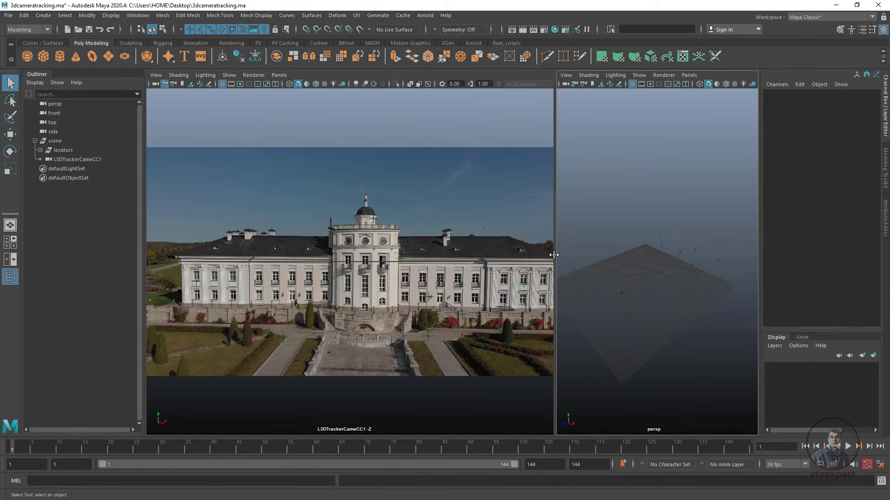
left_click_drag(558, 259, 606, 260)
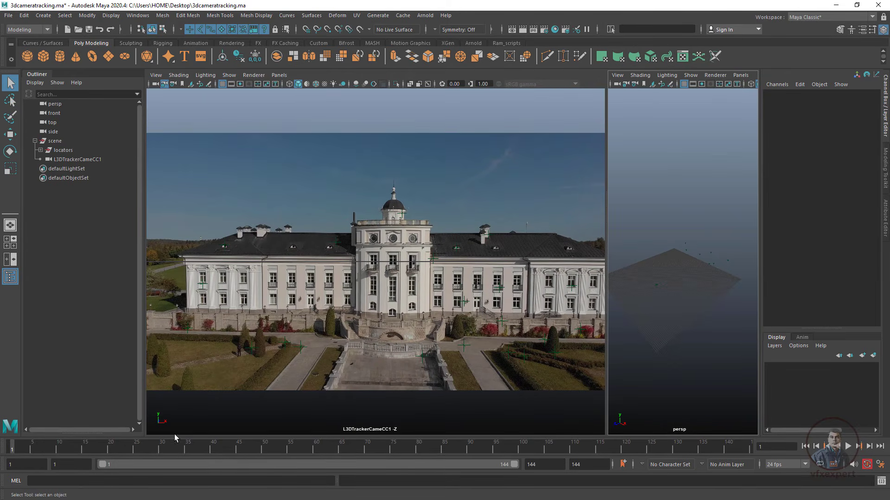
left_click_drag(80, 456, 14, 443)
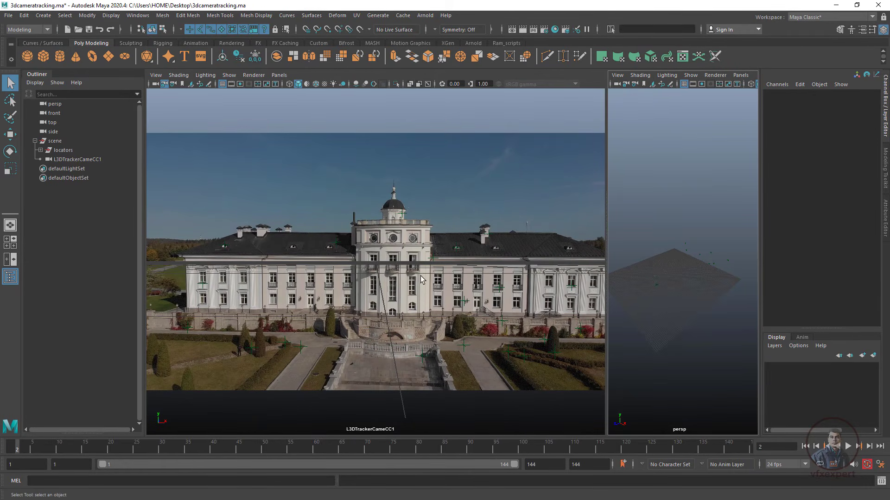
Step: Save the scene under the new name mayascene_v001.ma in the H:\AE to maya folder
left_click(9, 15)
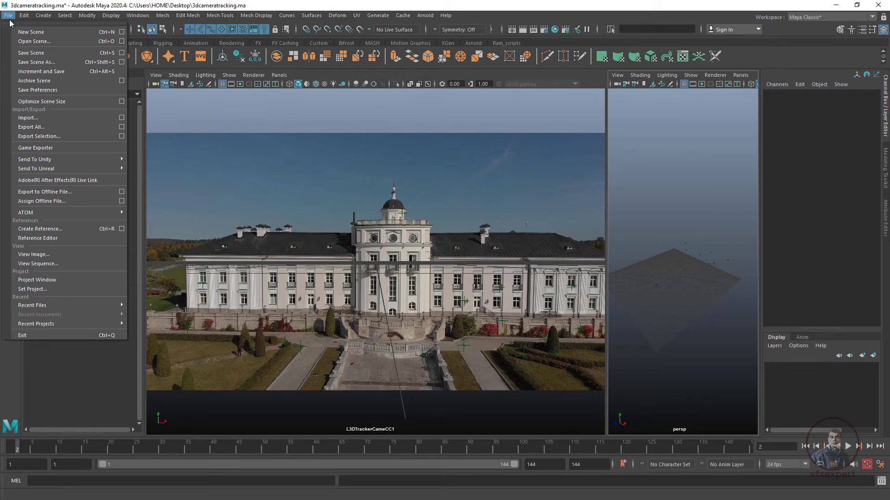
left_click(28, 62)
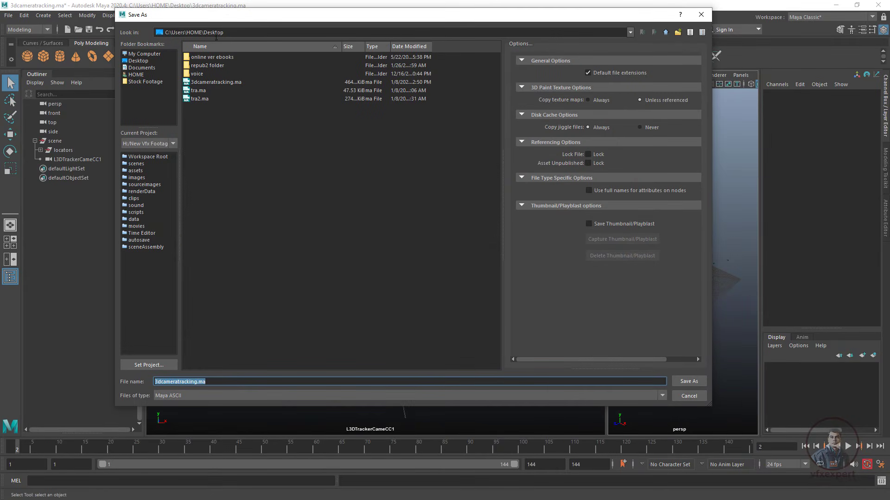
left_click(154, 55)
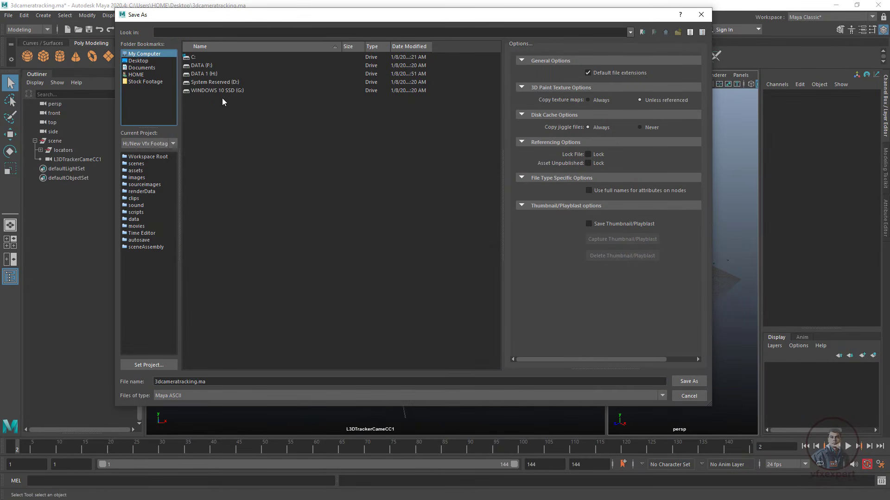
double_click(212, 75)
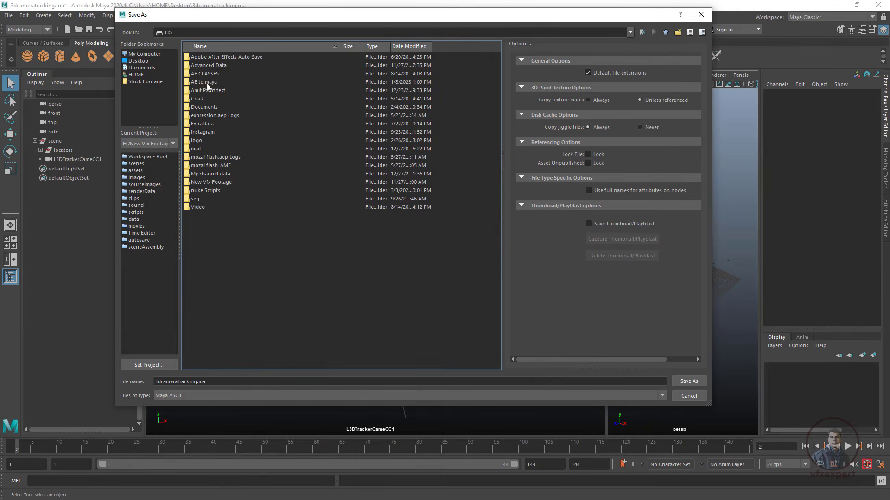
double_click(207, 83)
left_click(216, 383)
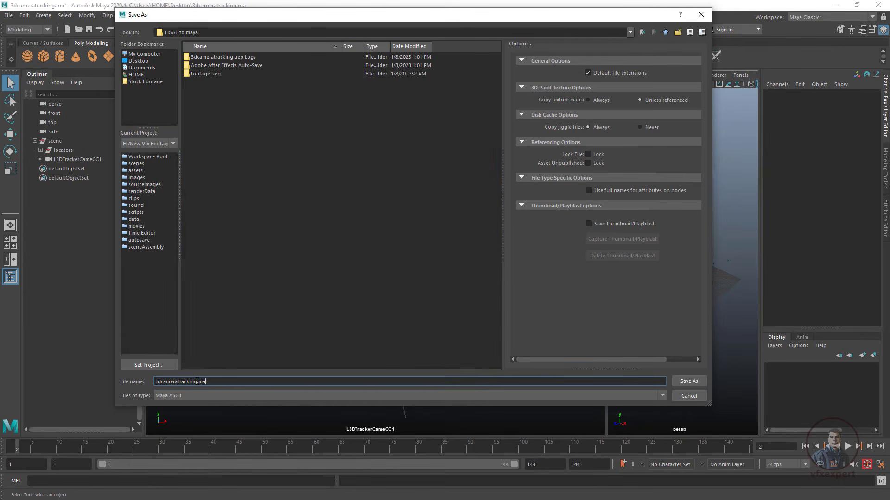
left_click_drag(197, 382, 115, 376)
type("mayascene_v001")
left_click(689, 381)
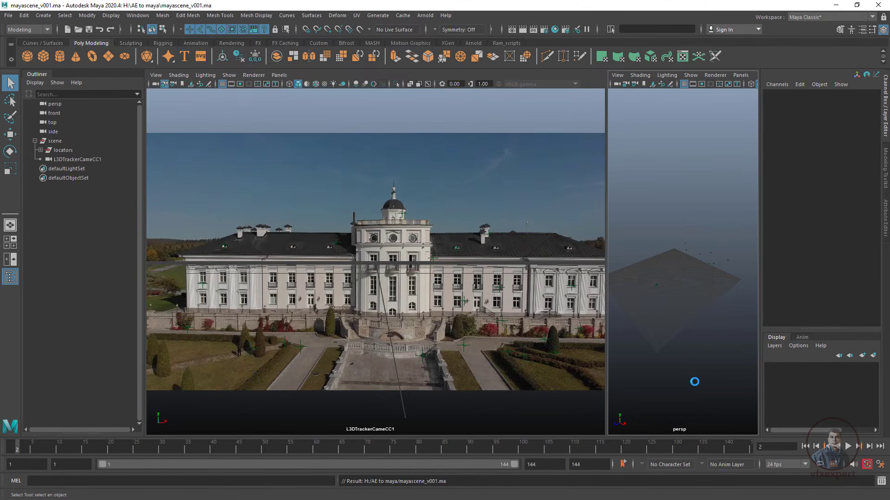
Step: Scrub the timeline to frame 62 to check the track, and widen the persp view beside the camera view
left_click_drag(61, 452, 185, 455)
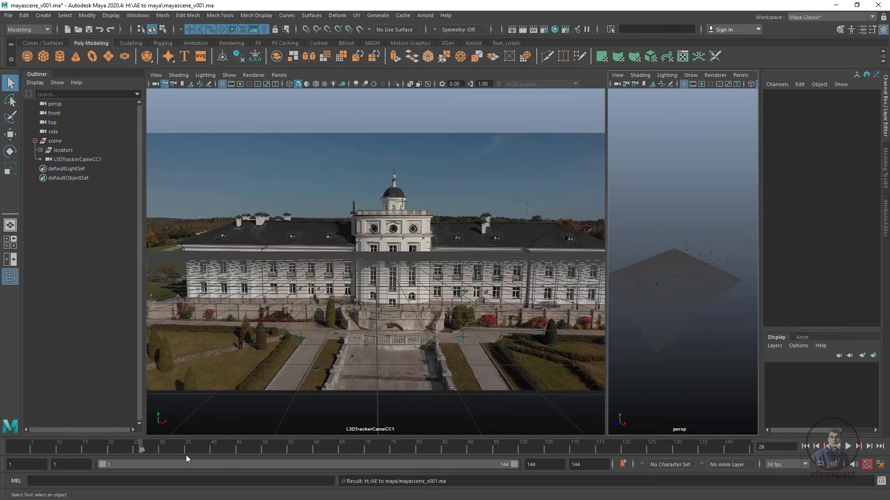
left_click_drag(242, 460, 326, 452)
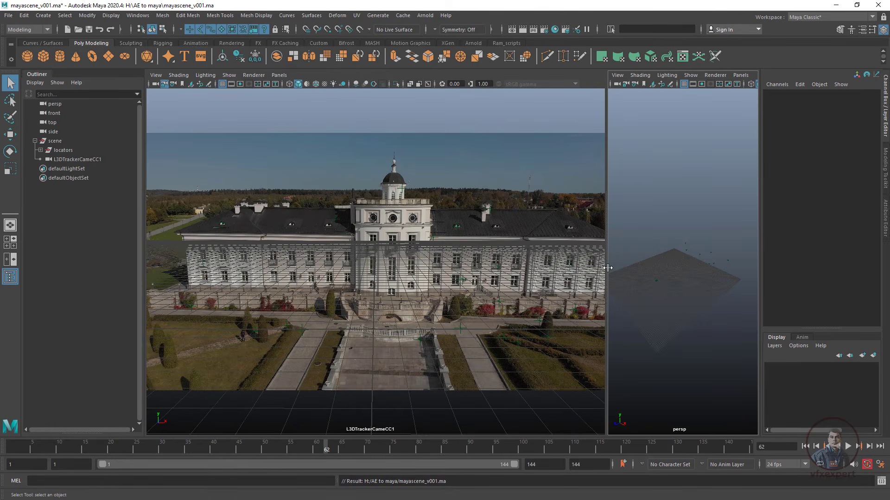
left_click_drag(607, 267, 480, 267)
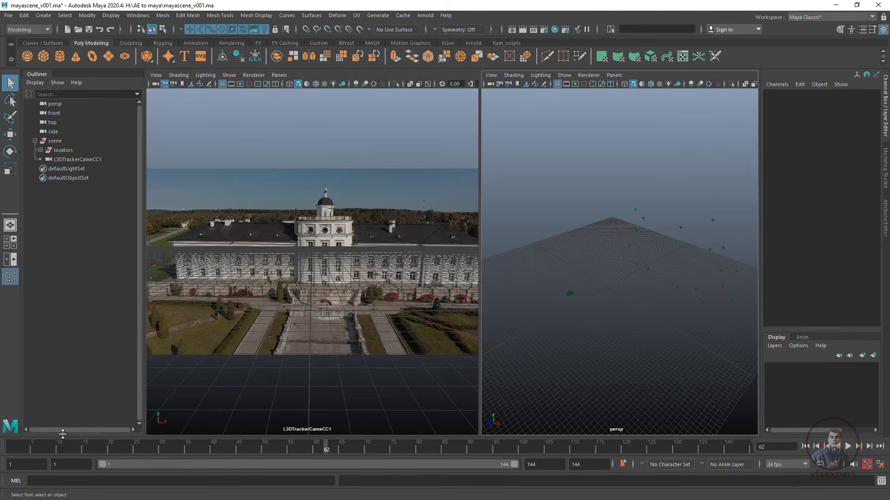
Step: Switch to After Effects, scrub the guest_house composition to examine its first and last frame numbers, and return to Maya
left_click_drag(83, 449, 32, 448)
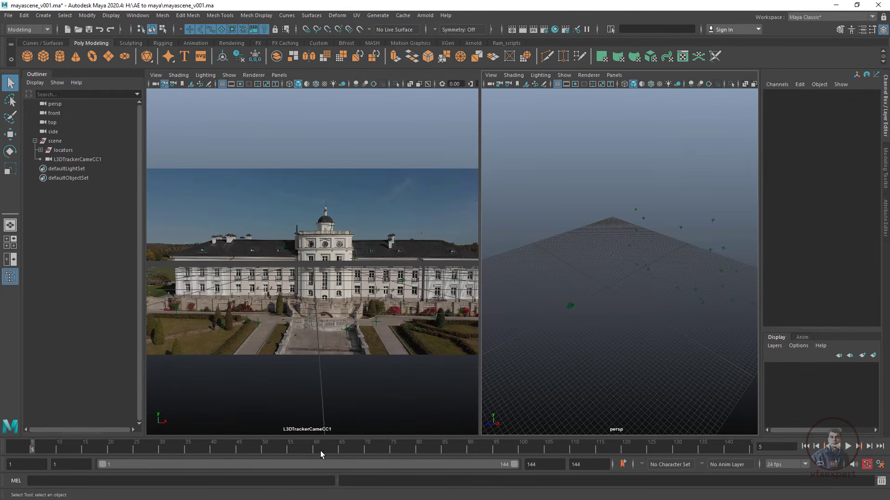
key("alt+Tab")
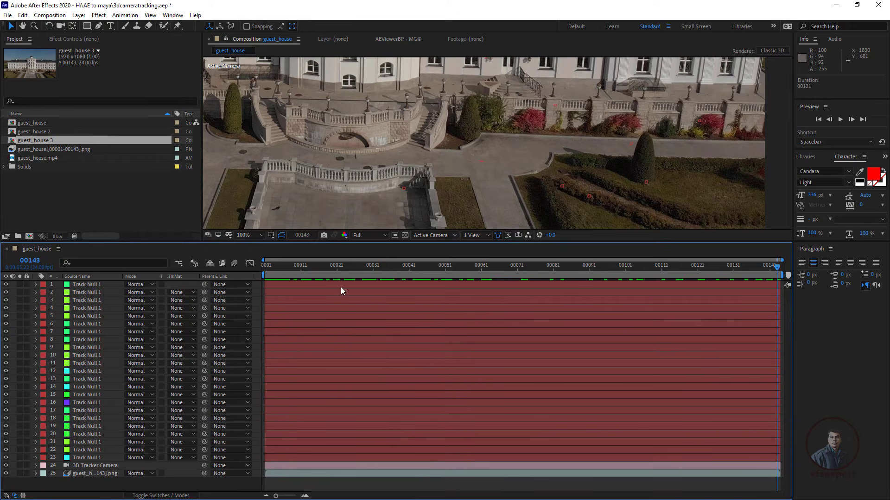
left_click_drag(330, 274, 241, 271)
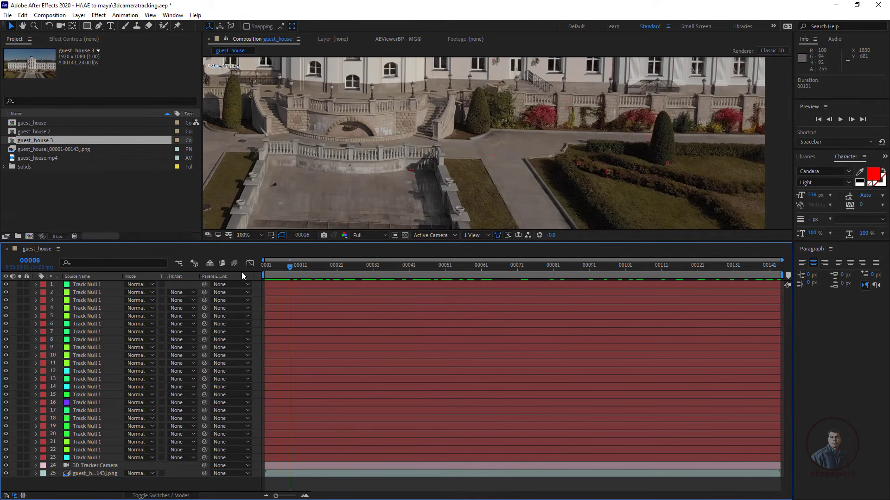
left_click_drag(37, 264, 852, 289)
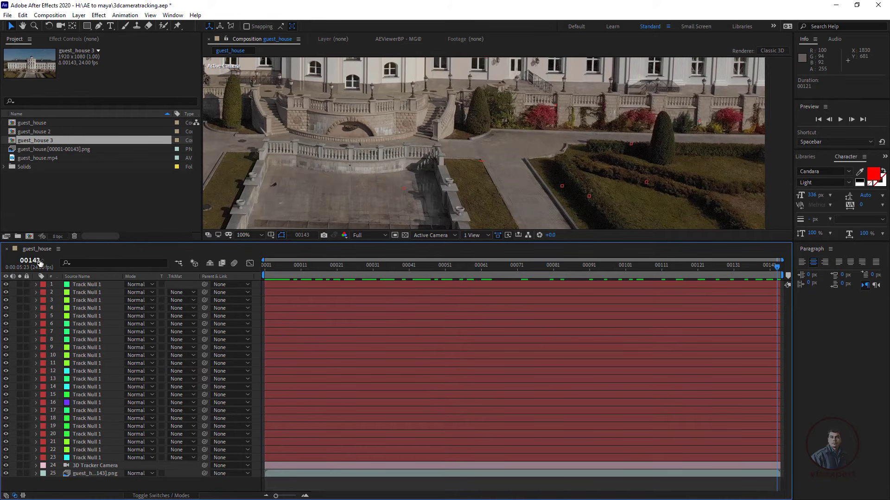
left_click(839, 5)
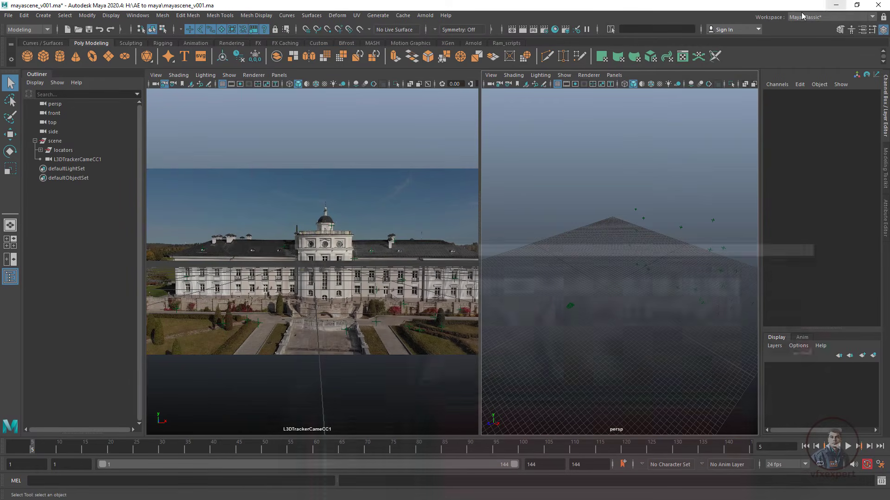
Step: Check both ends of the Maya timeline and set the end of the playback range to 143
left_click(21, 463)
left_click_drag(24, 454, 1, 456)
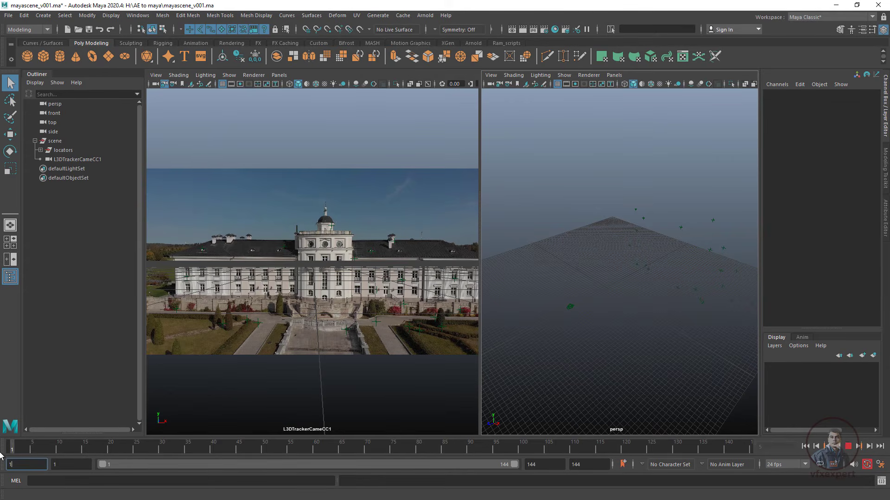
left_click_drag(603, 454, 728, 449)
double_click(533, 464)
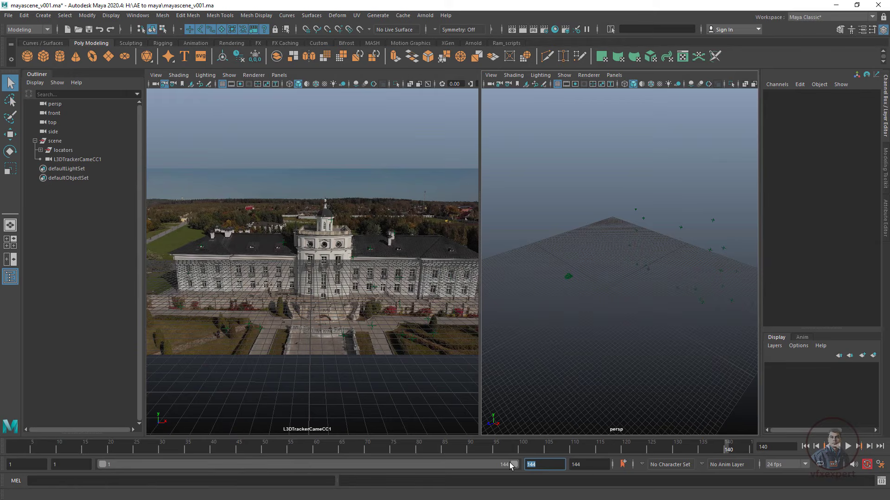
key("Tab")
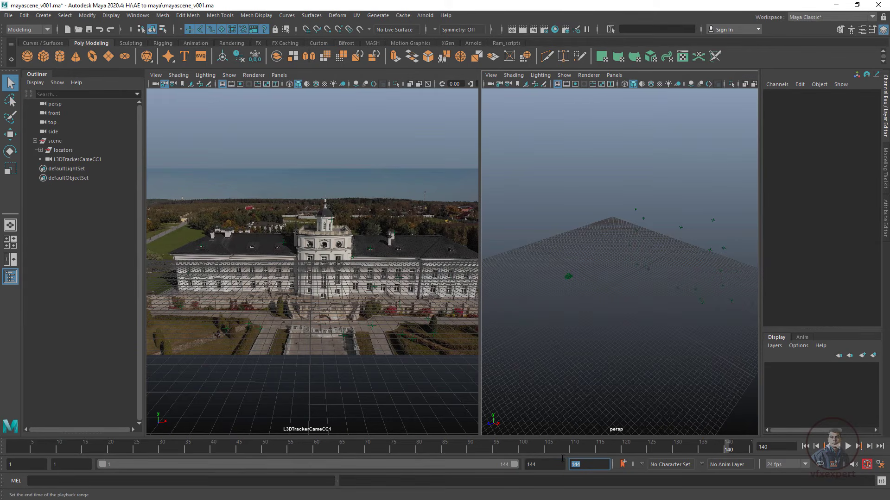
type("143")
key("Return")
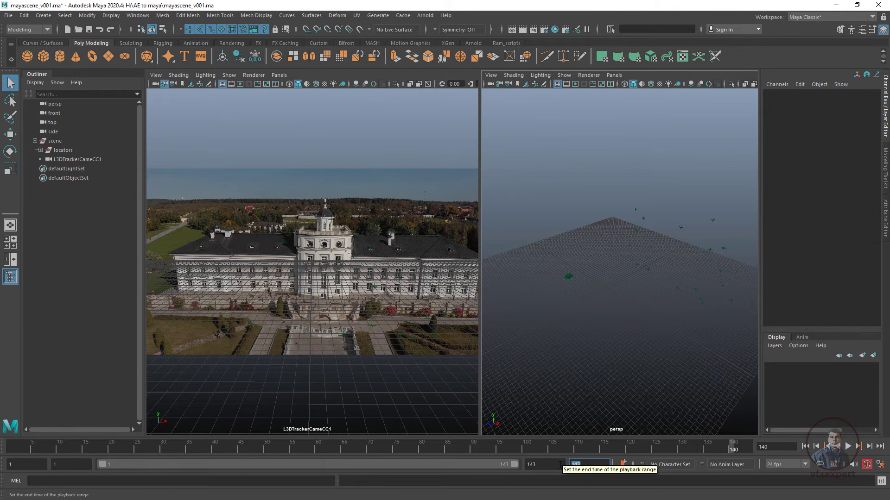
Step: Play the tracked scene from frame 1, scrub to frame 143, and inspect the camera and locators in the persp view
key("alt+v")
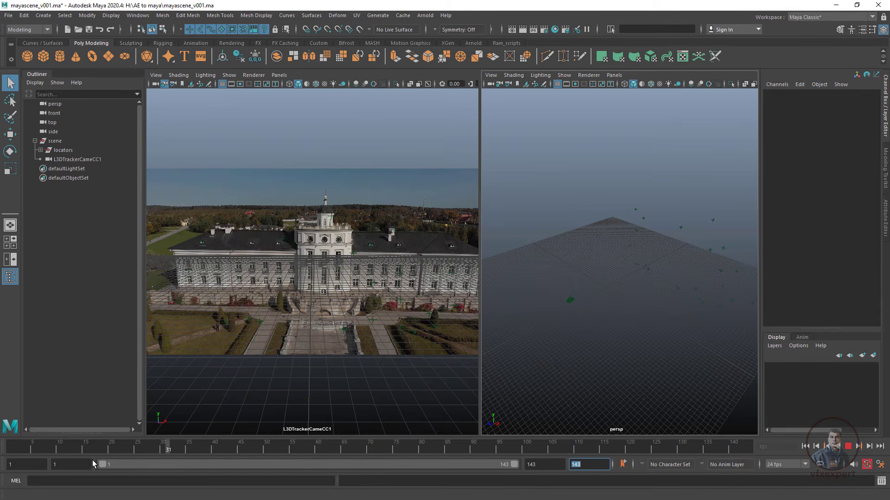
key("alt+v")
key("alt+shift+v")
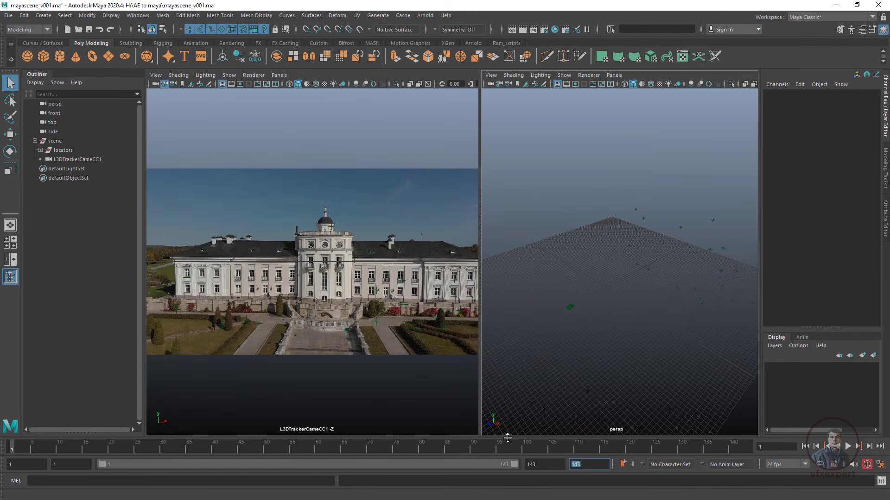
left_click_drag(527, 446, 750, 452)
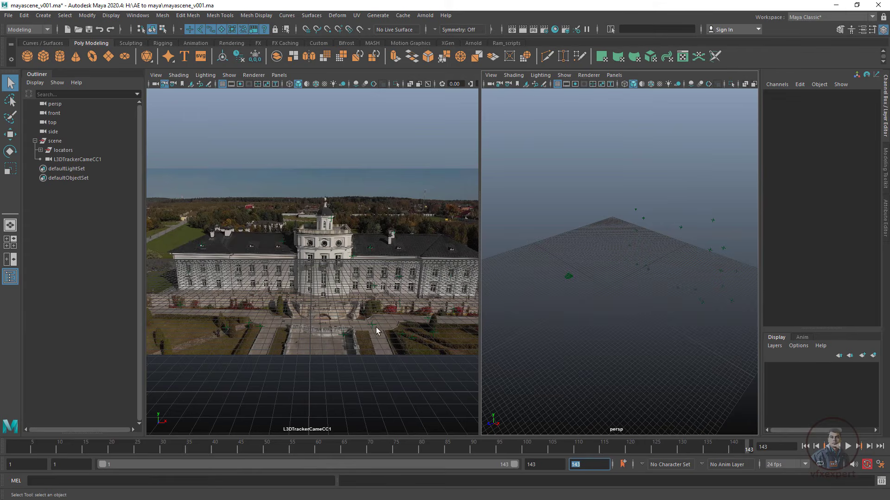
left_click_drag(654, 331, 635, 357)
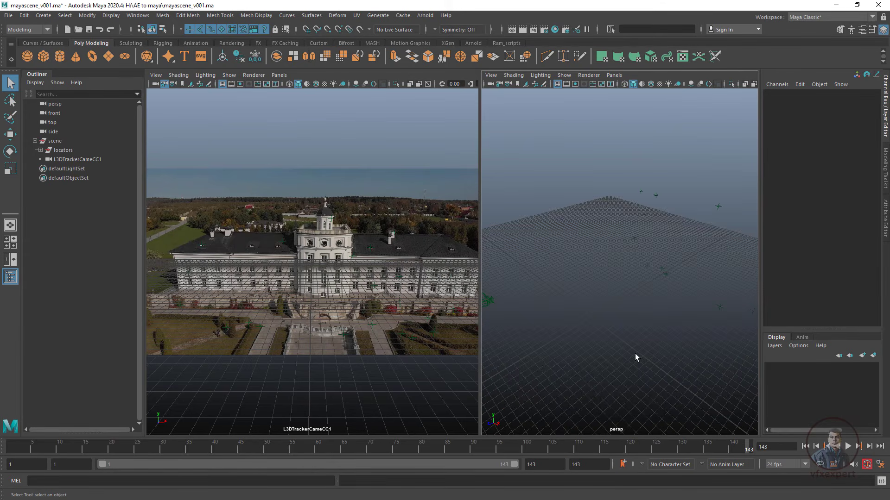
left_click_drag(643, 390, 642, 384)
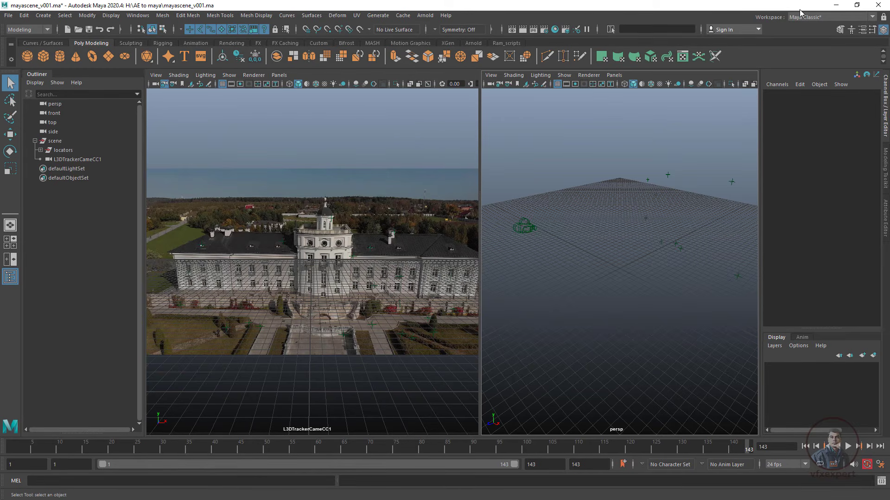
Step: Switch to After Effects and create a new composition from the guest_house.mp4 footage
left_click(835, 5)
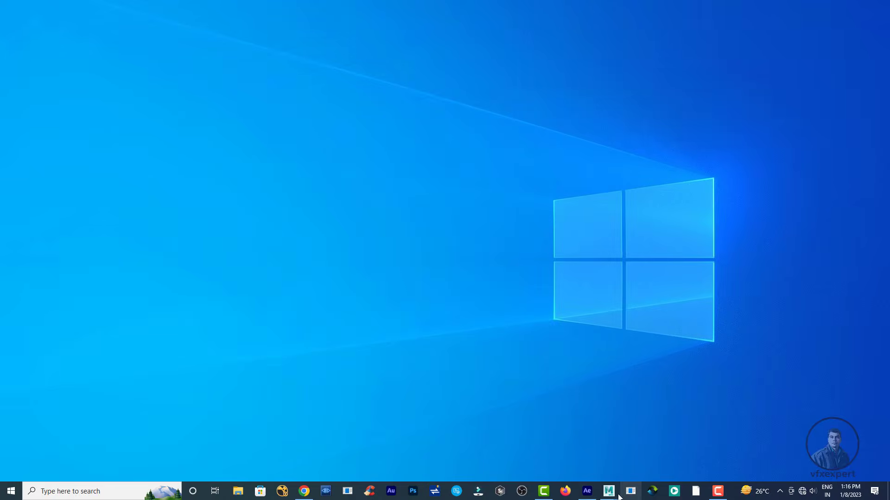
left_click(587, 491)
left_click(48, 159)
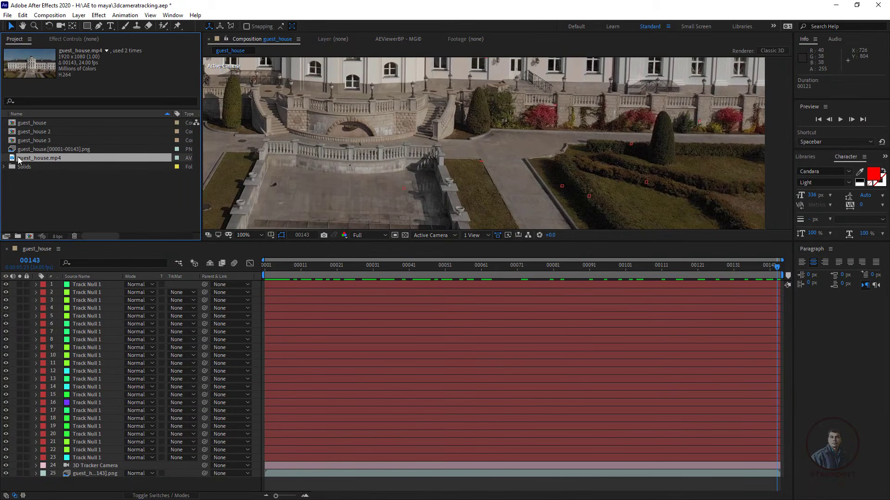
left_click_drag(12, 160, 29, 236)
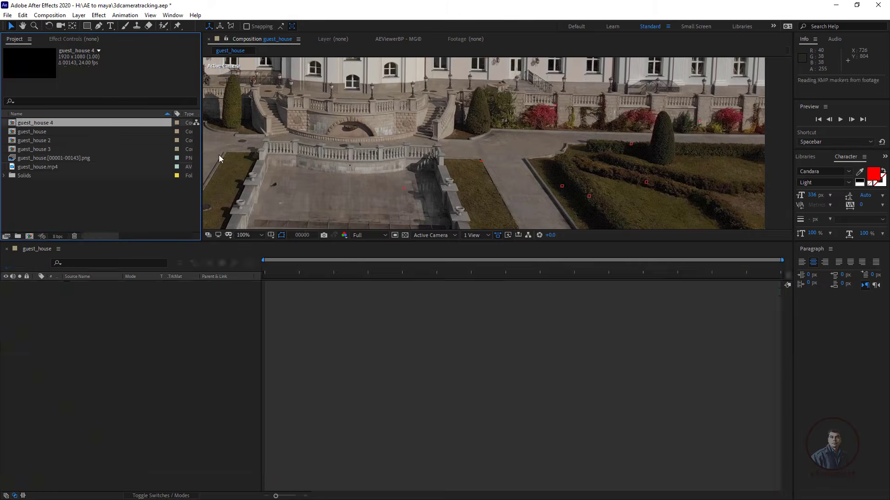
scroll(396, 157, "down", 2)
Step: Set the start frame of the guest_house 4 composition to 00001 and check the start of its timeline
left_click(49, 15)
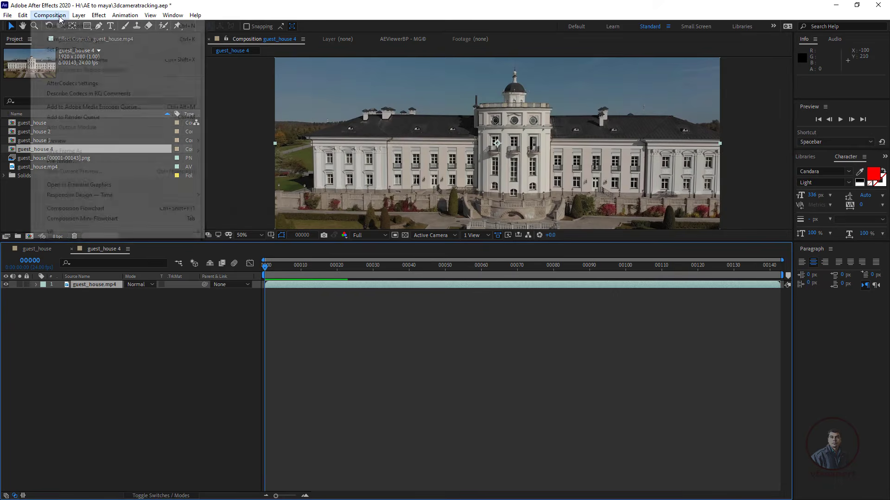
left_click(96, 40)
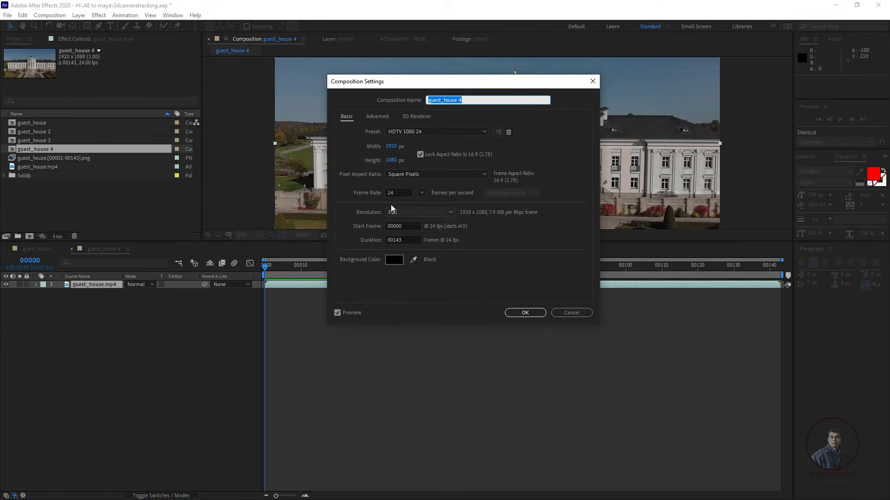
left_click(411, 225)
key("Return")
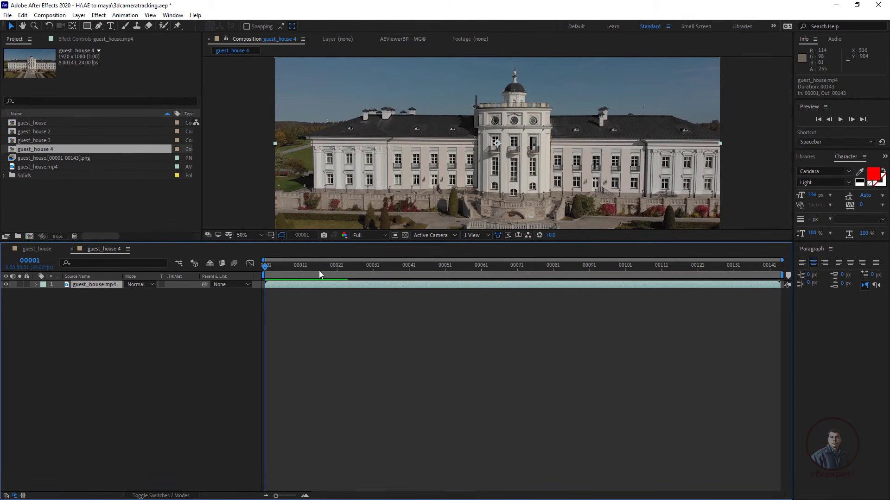
left_click_drag(320, 269, 254, 278)
left_click(307, 341)
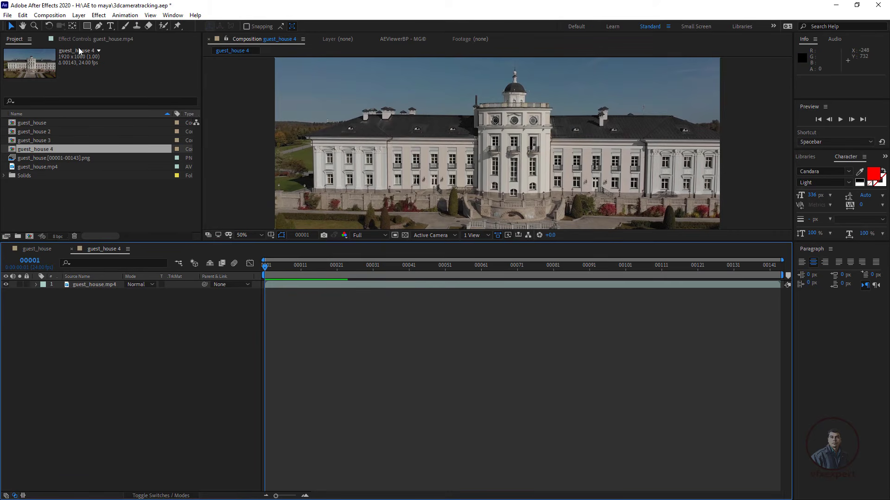
Step: Add the guest_house 4 composition to the render queue with its output format set to PNG Sequence
left_click(49, 15)
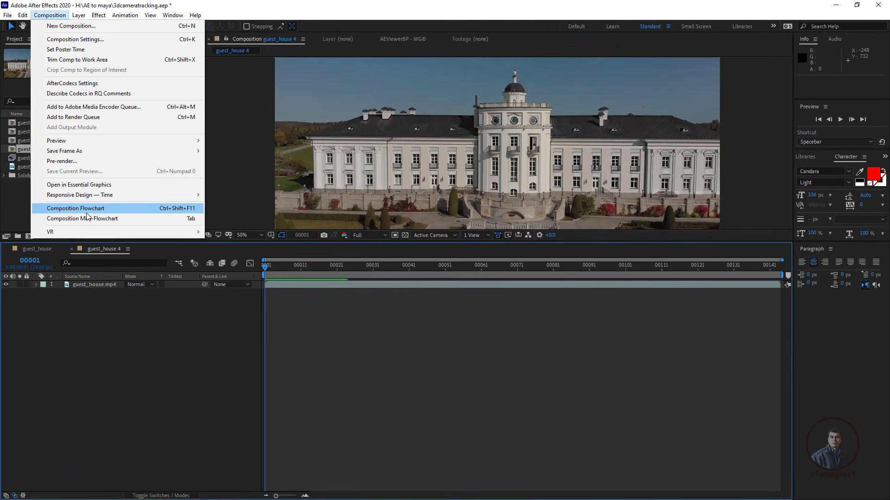
left_click(80, 118)
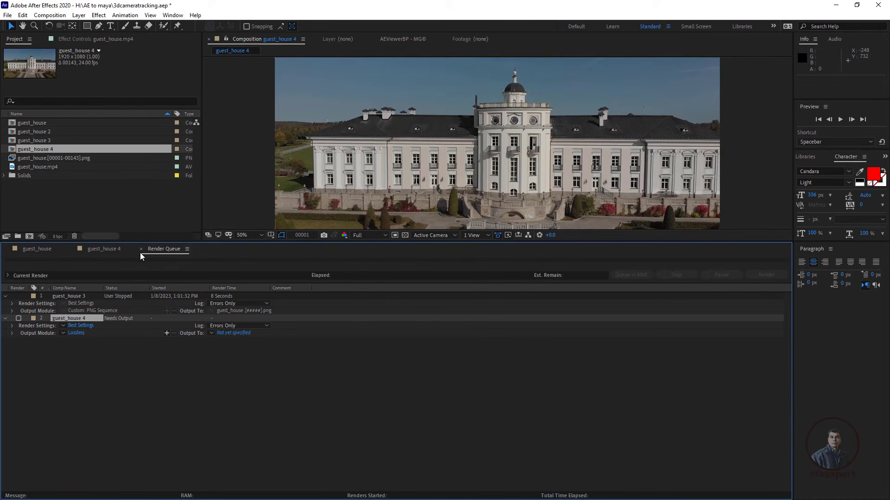
left_click(77, 333)
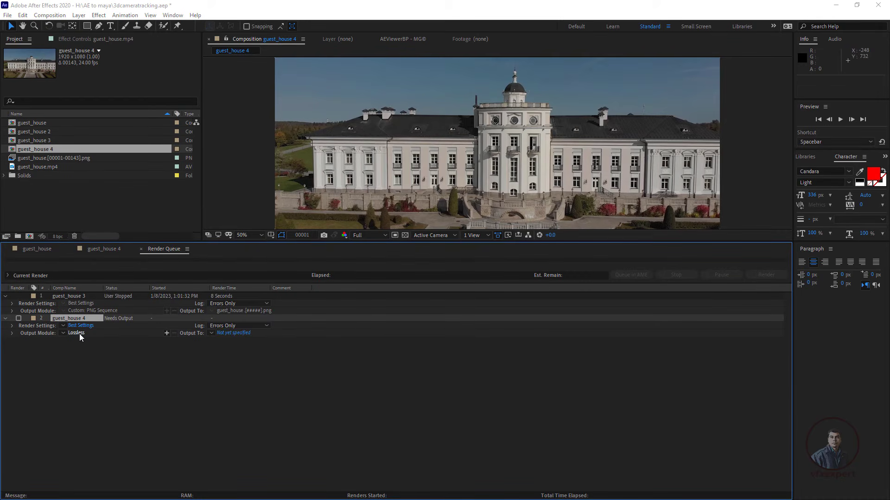
left_click(488, 108)
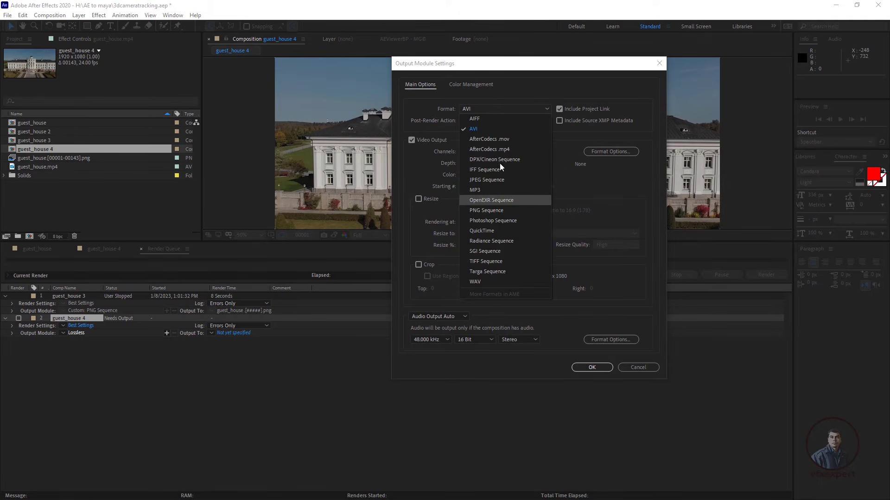
left_click(486, 210)
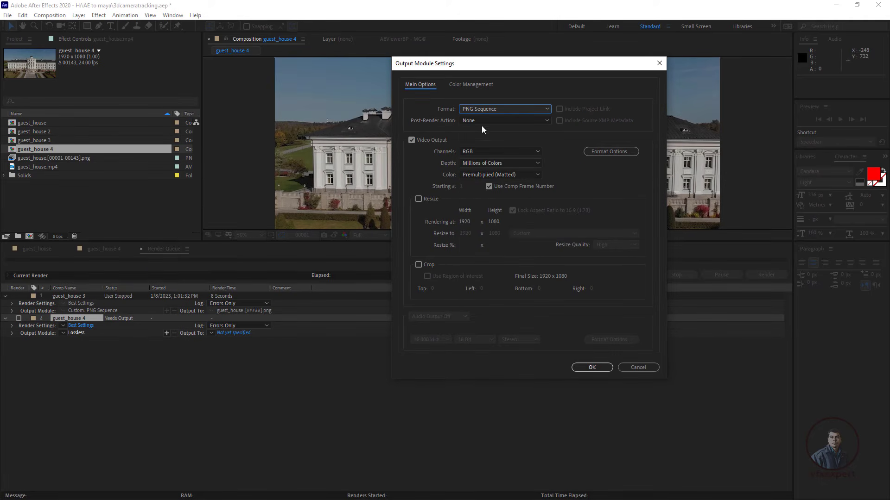
left_click(592, 368)
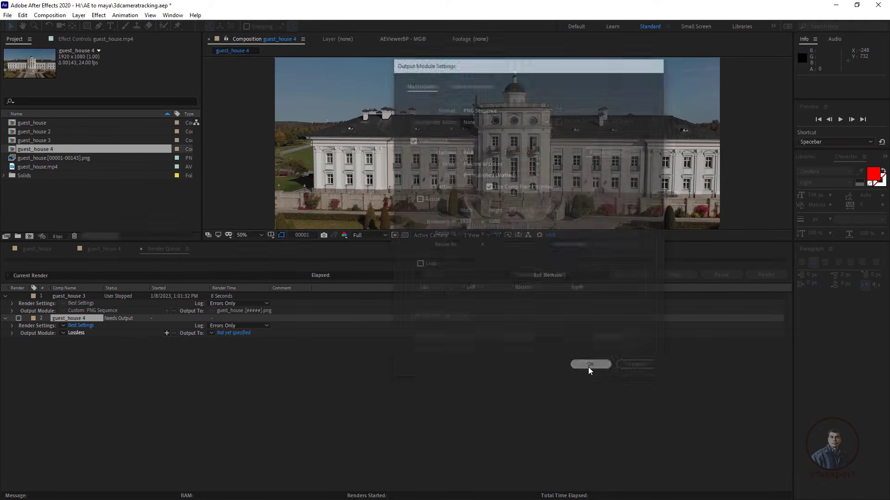
Step: For the render's output location, create a folder named seq inside H:\AE to maya and open it
left_click(234, 333)
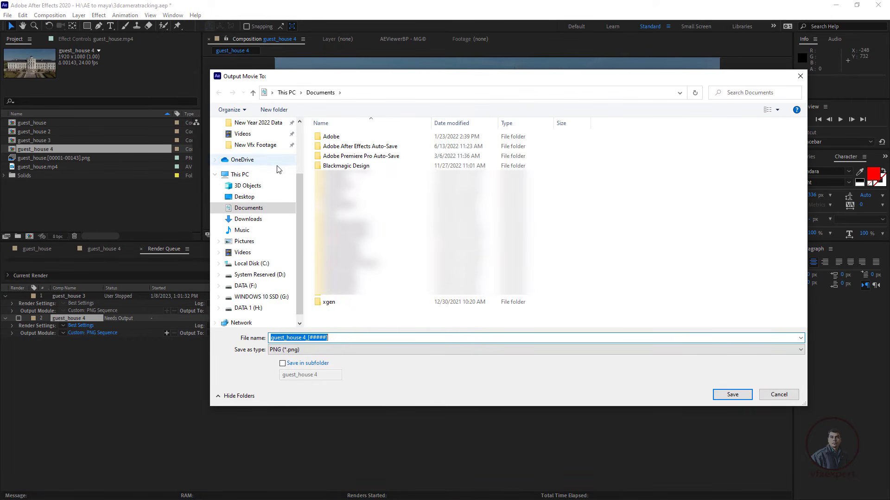
scroll(269, 149, "up", 3)
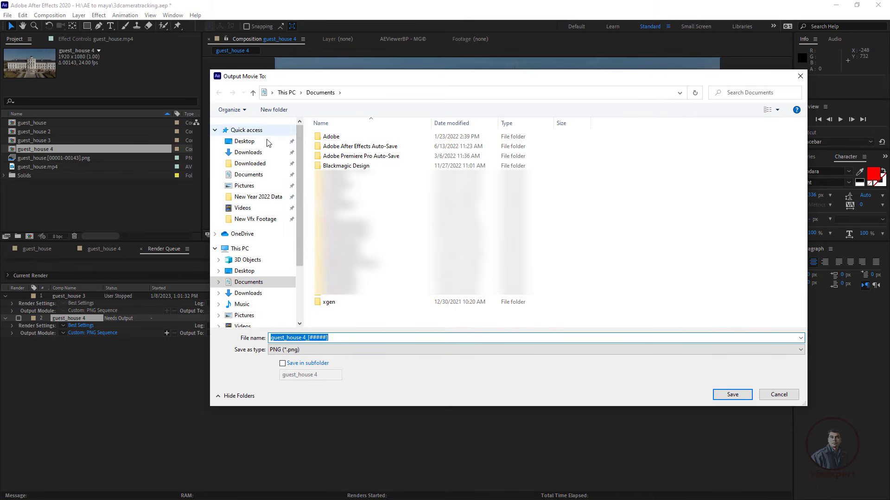
scroll(260, 278, "down", 3)
left_click(248, 319)
double_click(484, 146)
right_click(405, 244)
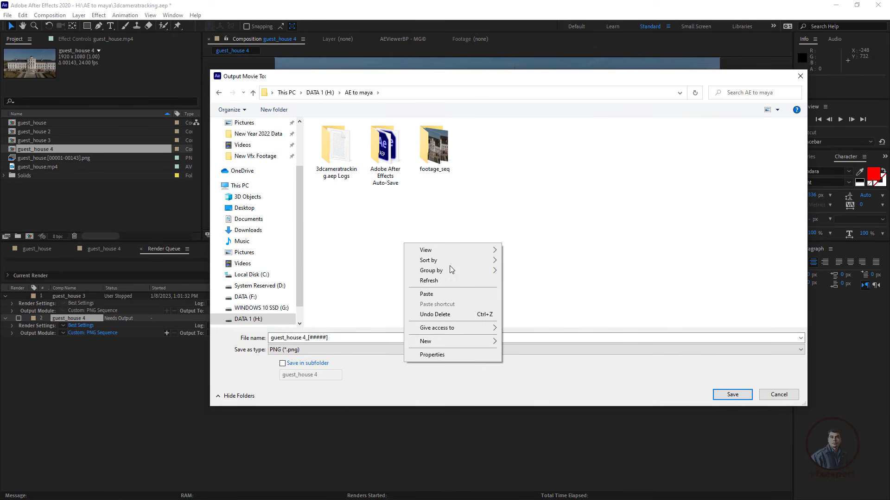
mouse_move(425, 341)
left_click(515, 340)
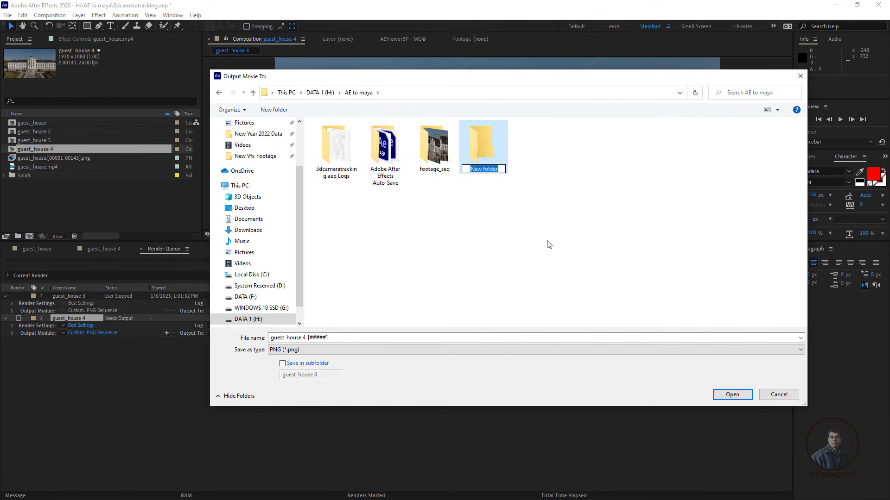
type("seq")
left_click(513, 224)
double_click(487, 152)
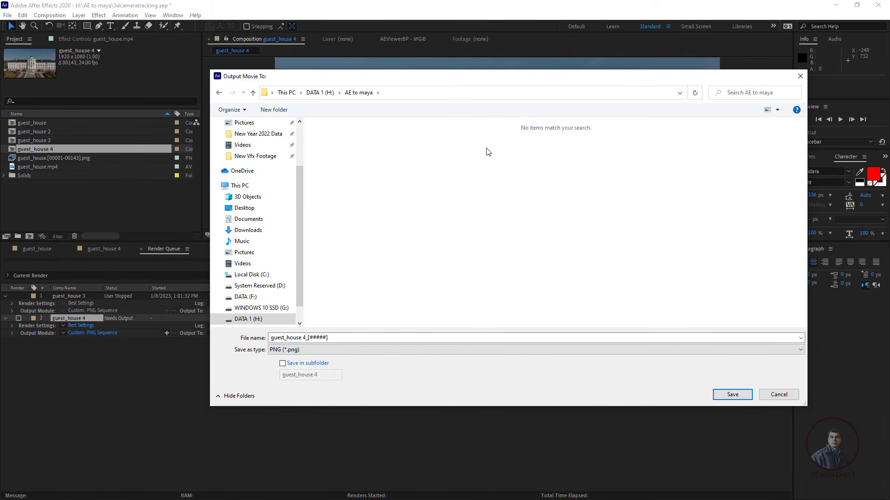
Step: Name the output sequence guest_house .[#####] and save it as the render output in the seq folder
left_click(286, 337)
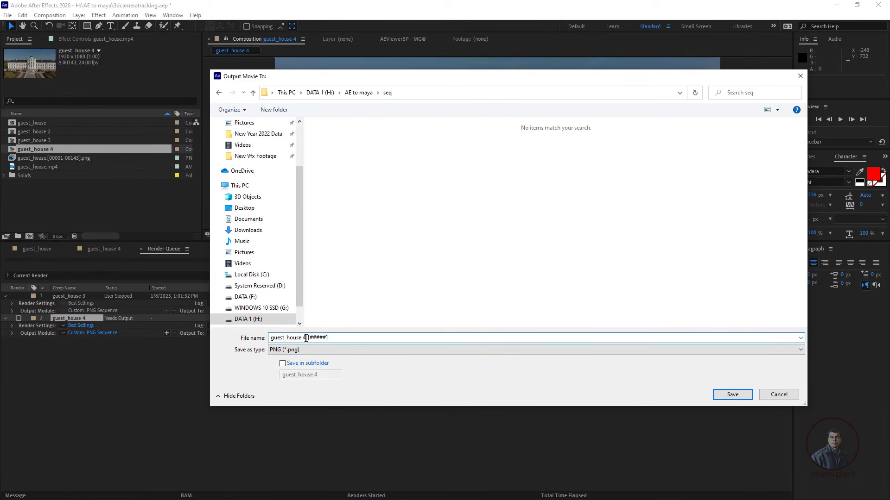
left_click_drag(306, 337, 279, 337)
left_click(305, 338)
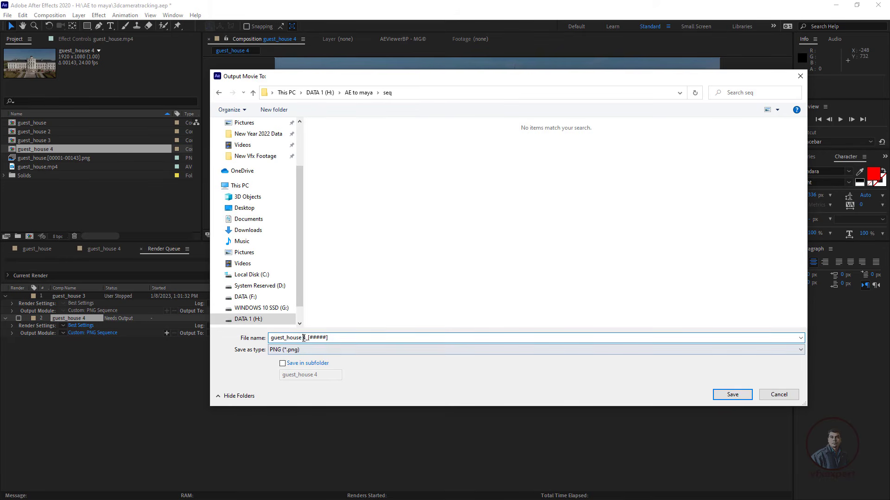
key("BackSpace")
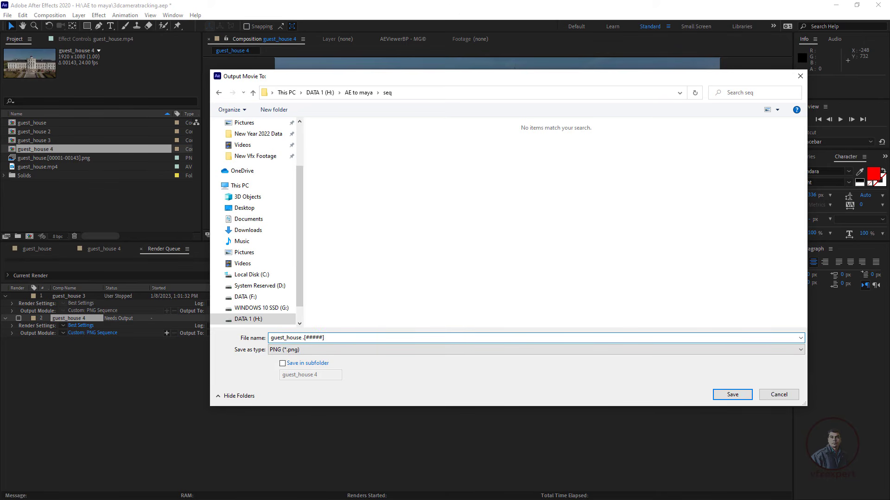
left_click(726, 394)
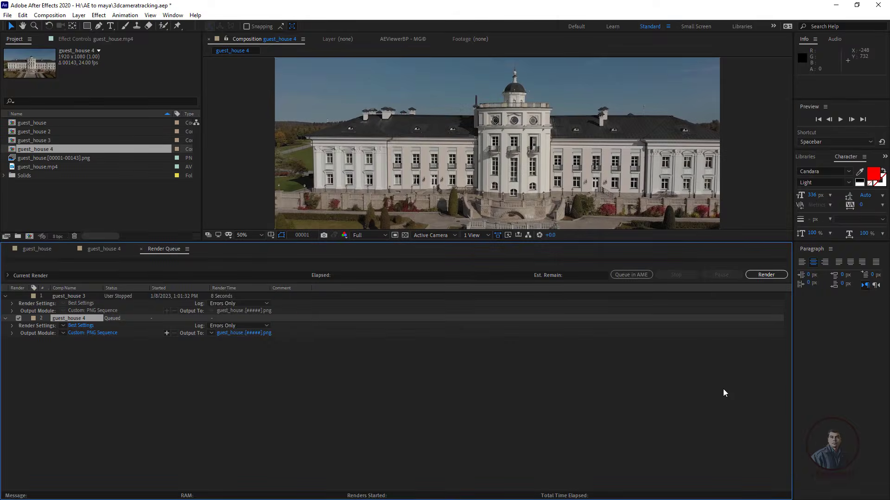
Step: Start rendering the queued guest_house 4 PNG sequence, stop it partway, and minimize After Effects
left_click(773, 276)
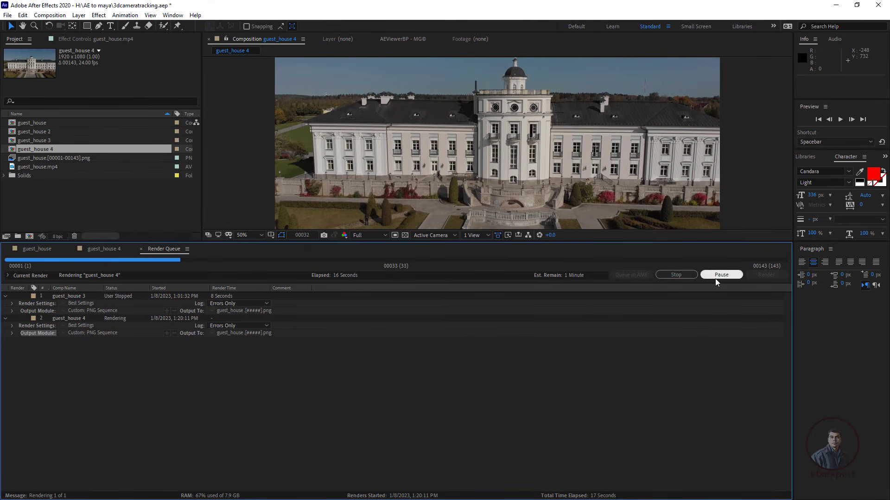
left_click(678, 275)
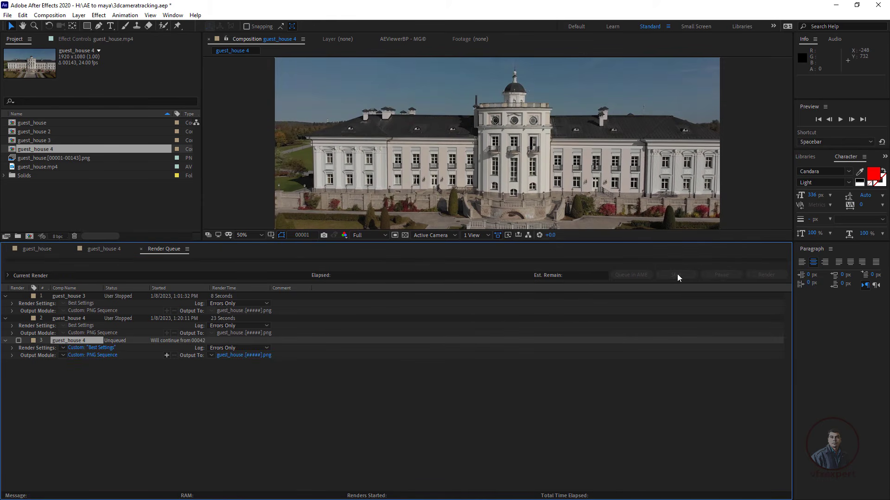
left_click(835, 6)
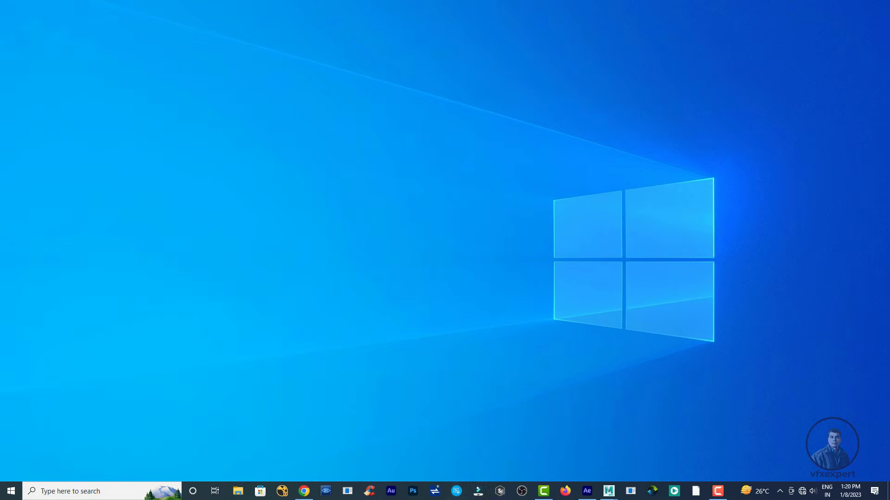
Step: Switch to Maya and browse the folders for the image sequence used by the L3DTrackerCameCC1 camera's image plane
mouse_move(609, 492)
left_click(647, 463)
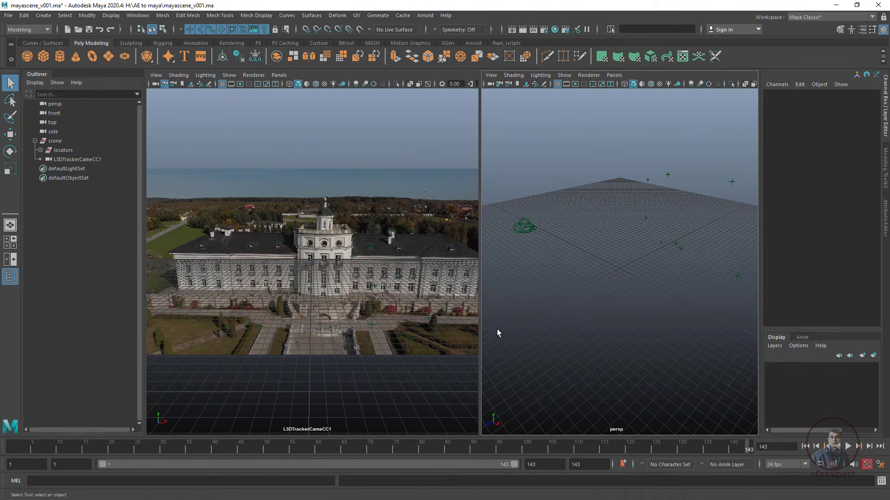
left_click(67, 159)
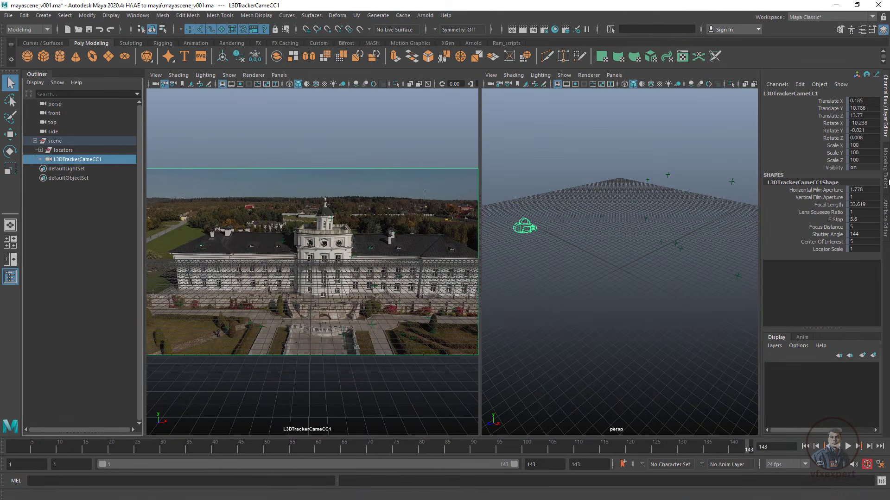
left_click(886, 217)
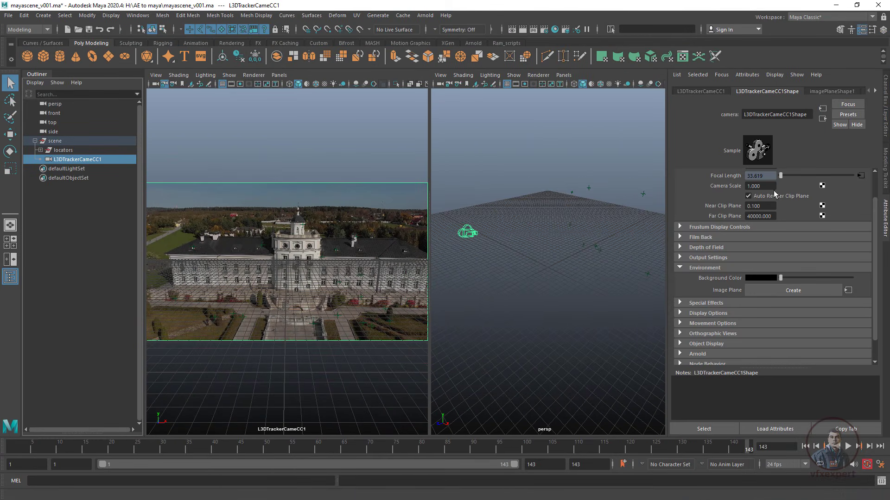
left_click(819, 92)
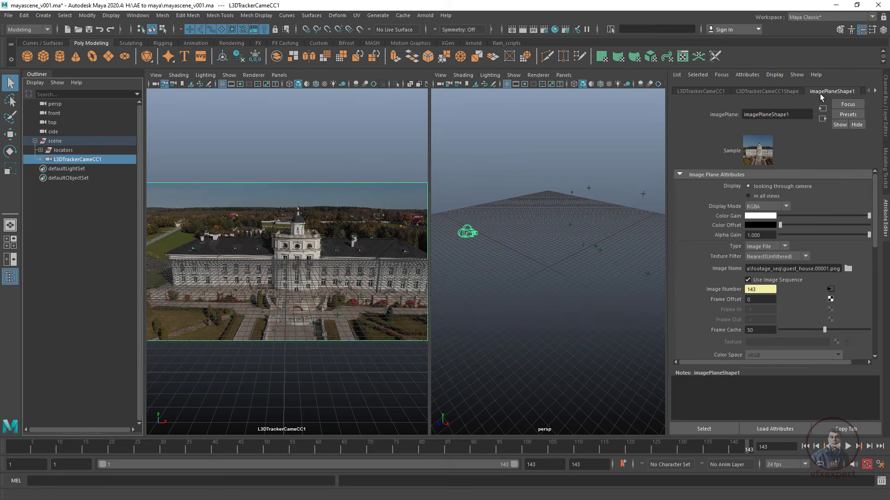
left_click(848, 269)
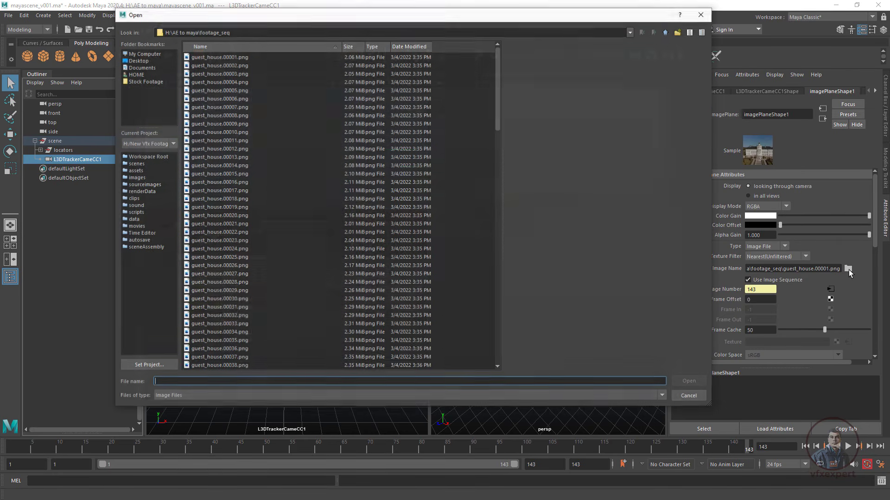
left_click(667, 33)
double_click(193, 83)
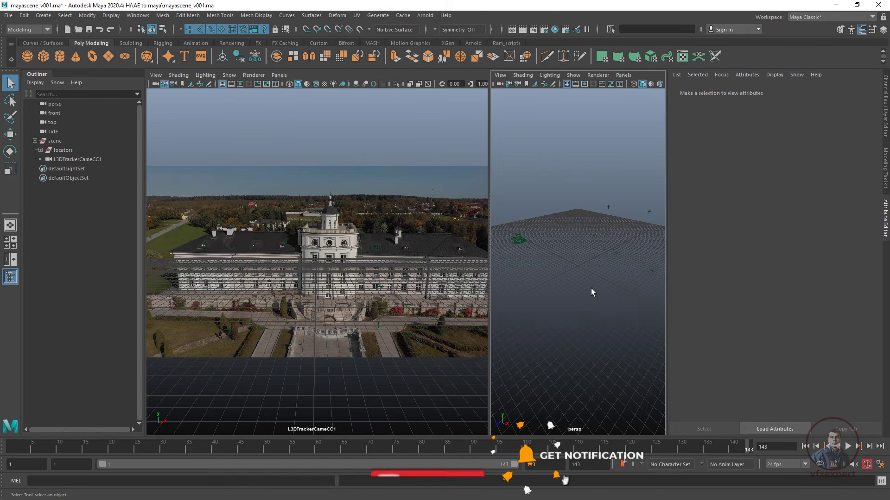
Step: Collapse the scene group in the Outliner and select it with the Move tool, enlarging the persp view
left_click(36, 142)
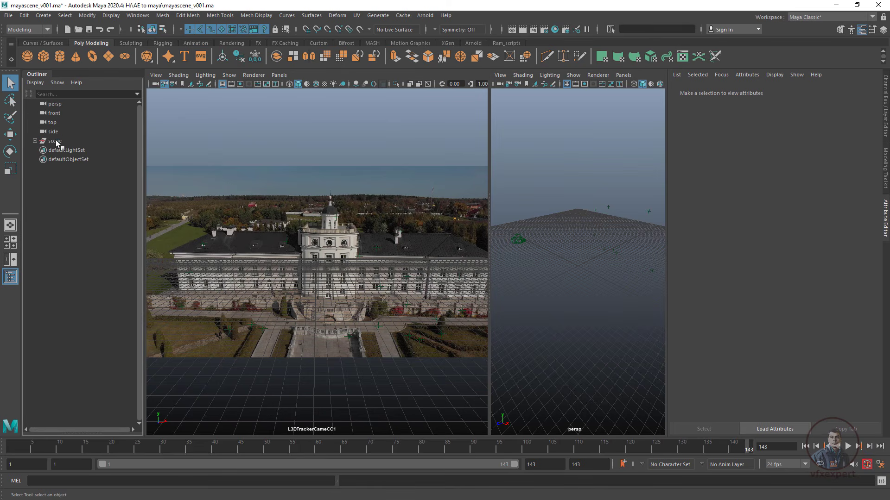
left_click(56, 140)
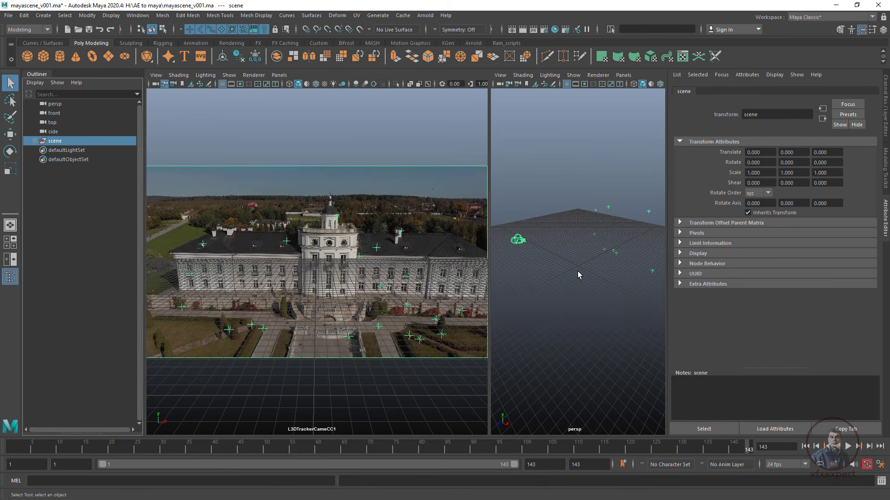
key("w")
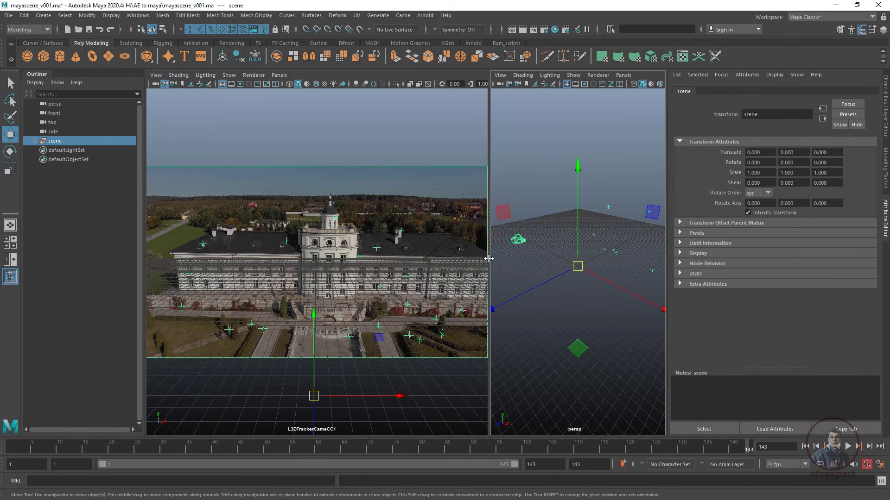
left_click_drag(474, 258, 431, 258)
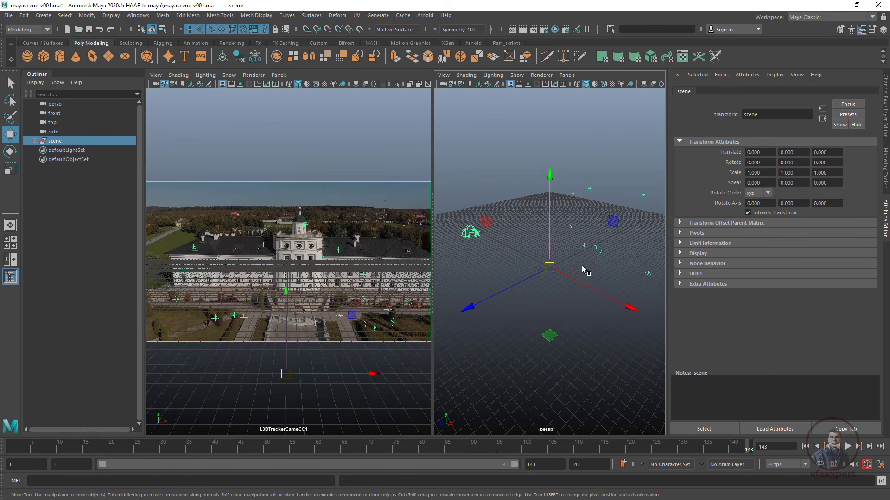
Step: Select the TrackNull1CC2 locator on the ground near the stairs and locate it in a widened persp view
left_click(340, 316)
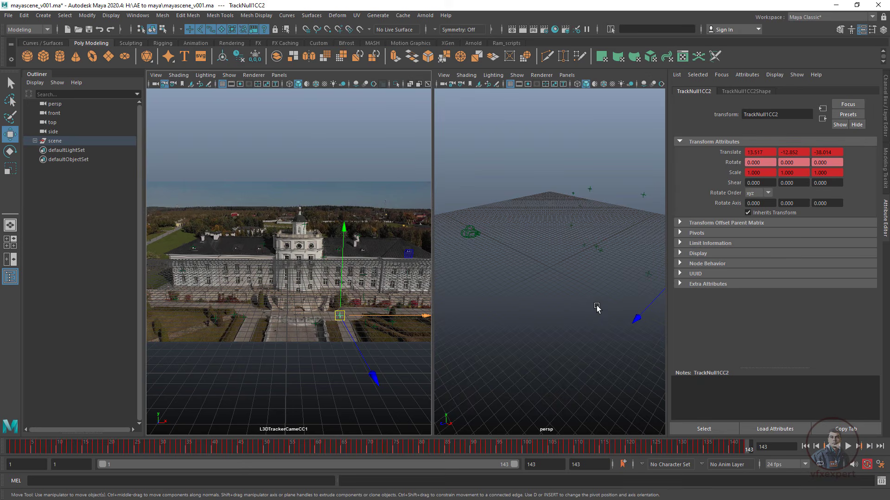
key("f")
scroll(591, 306, "down", 5)
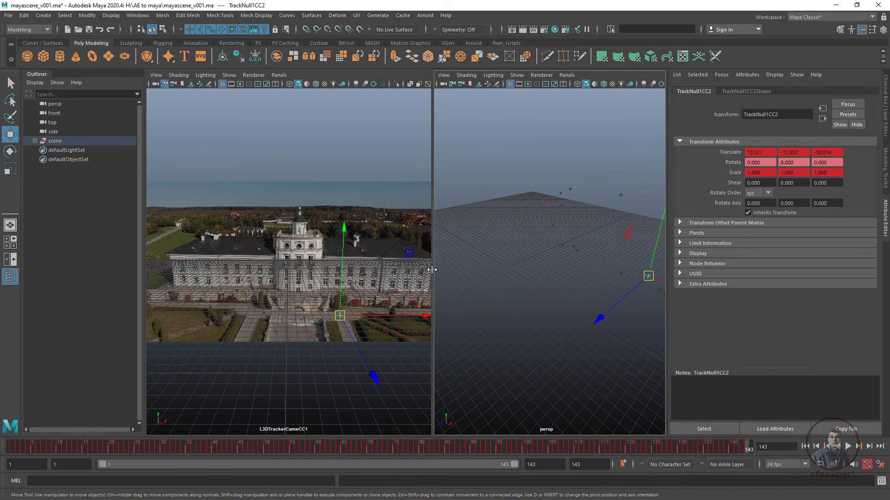
left_click_drag(433, 270, 348, 264)
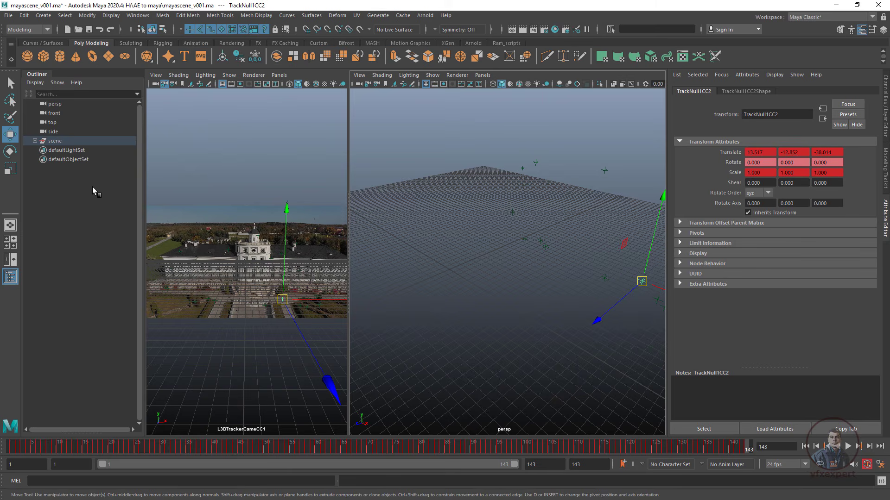
Step: Move the scene group's pivot from the world origin and snap it onto the TrackNull1CC2 locator
left_click(54, 141)
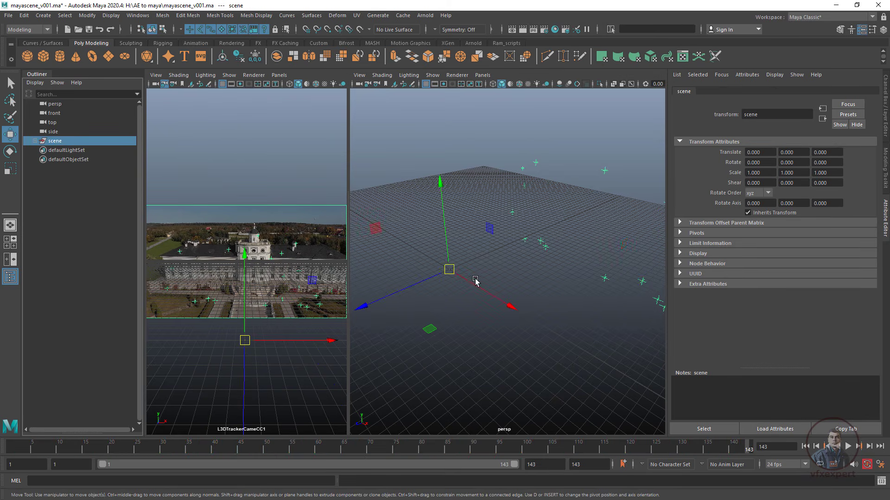
key("w")
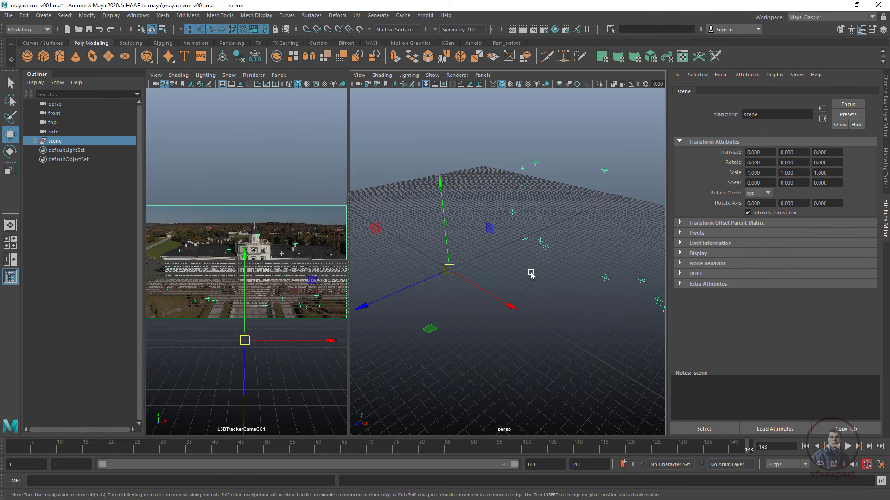
key("d")
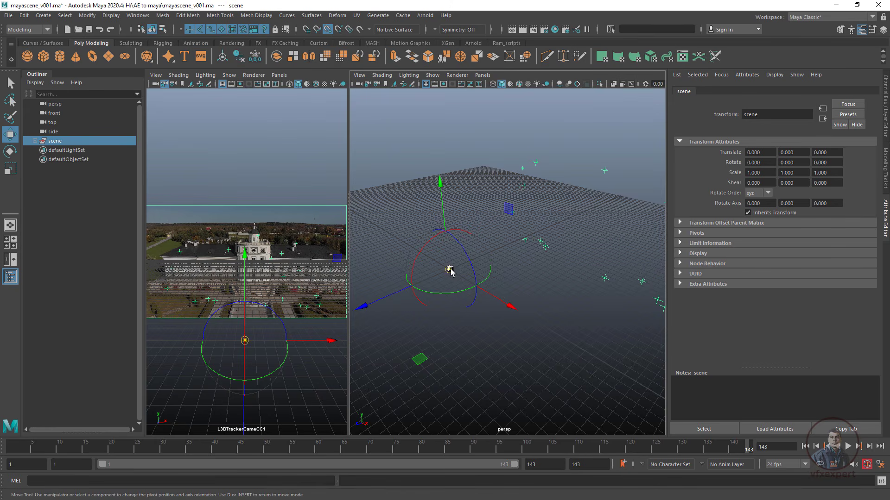
left_click_drag(450, 270, 637, 283)
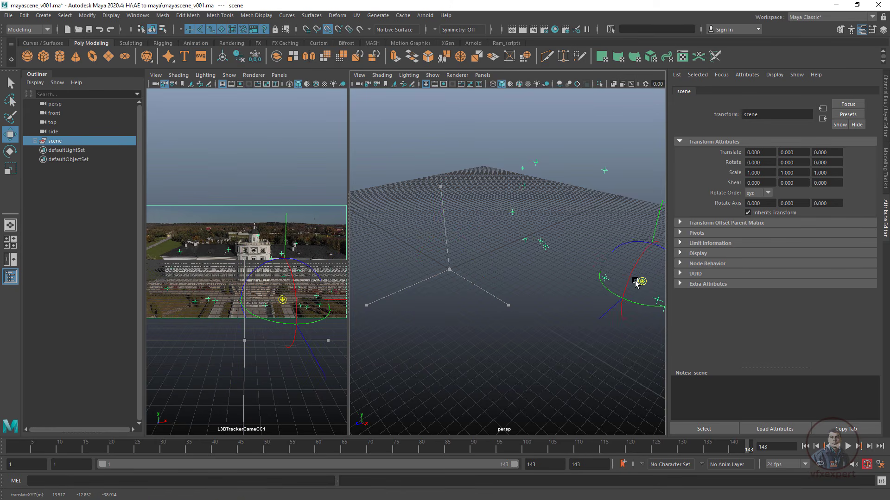
key("d")
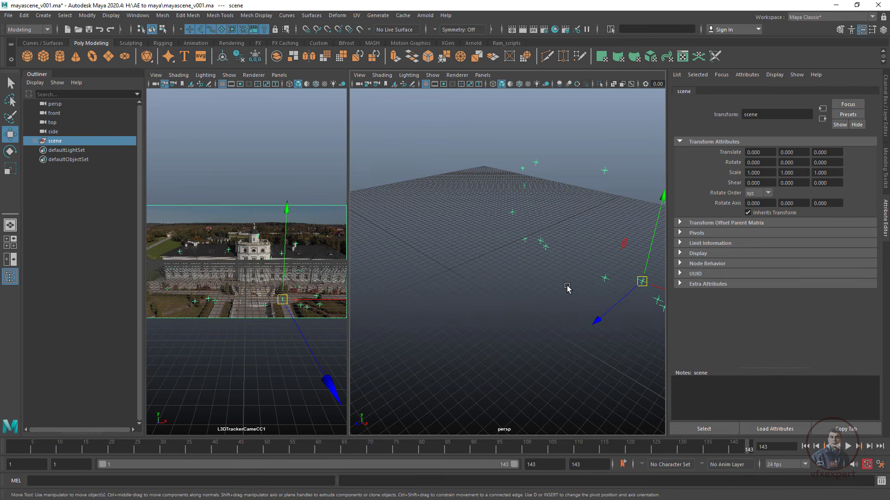
Step: Snap the scene group by its pivot to the world origin, giving translate -13.517, 12.852, 38.014, and play the shot through the tracked camera
key("v")
left_click_drag(642, 281, 449, 269)
left_click_drag(350, 321, 471, 322)
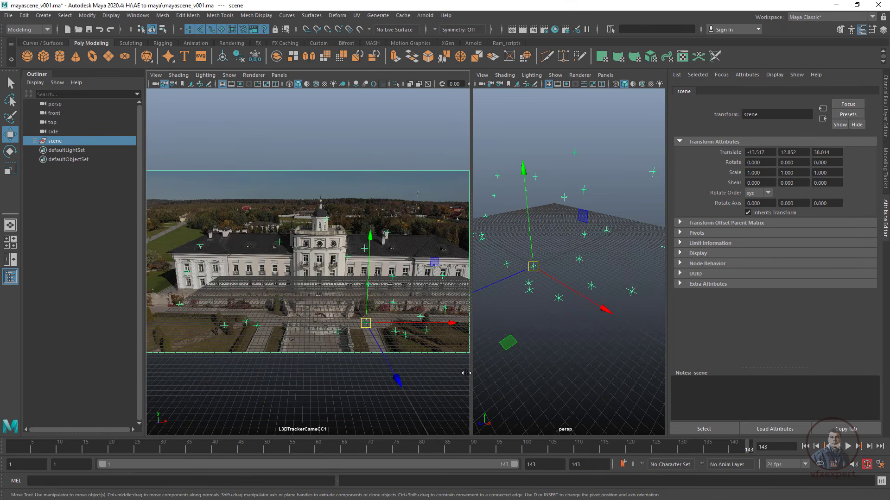
key("alt+v")
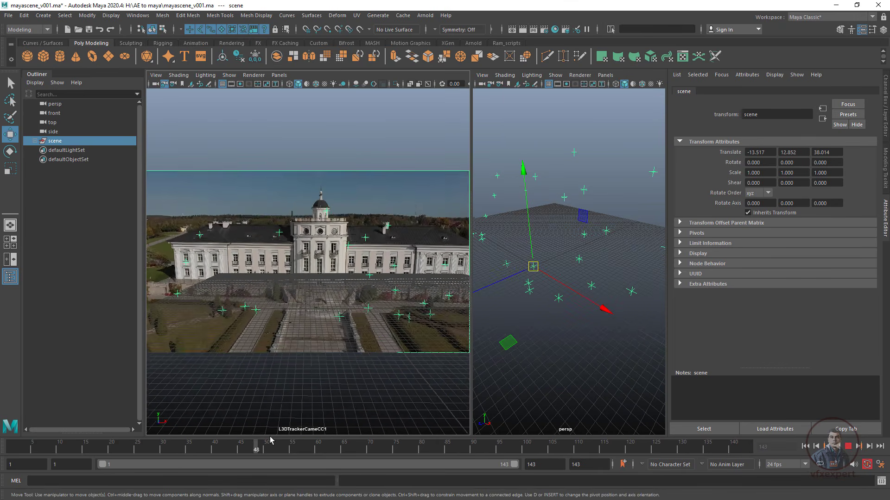
key("alt+v")
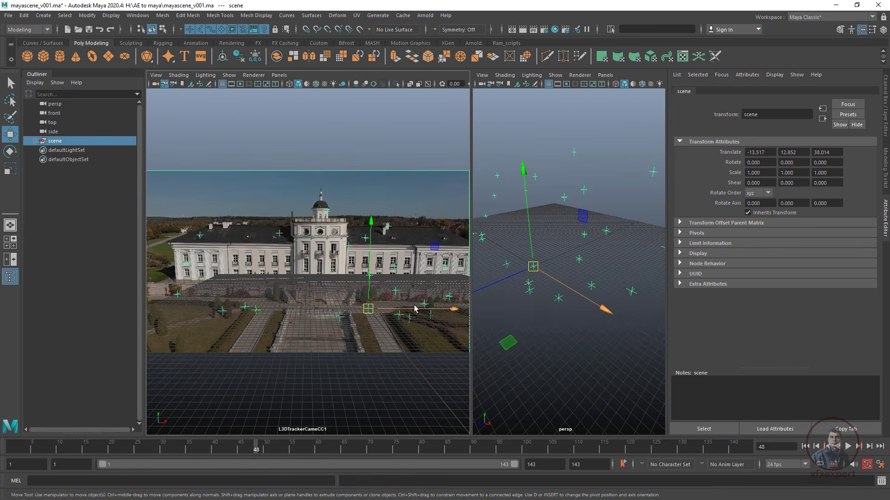
Step: Rotate the scene group to a Rotate Y of 5.73 to align the grid with the building, and enlarge the camera view
left_click(65, 168)
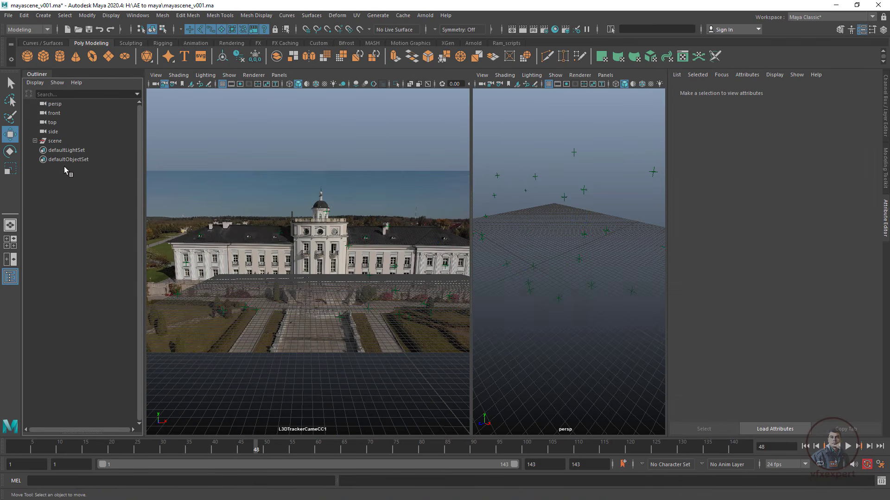
left_click(57, 144)
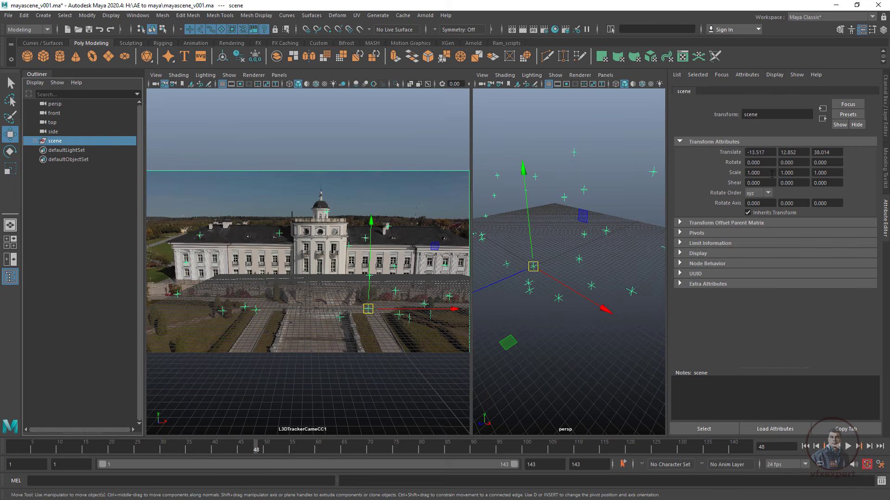
left_click(879, 124)
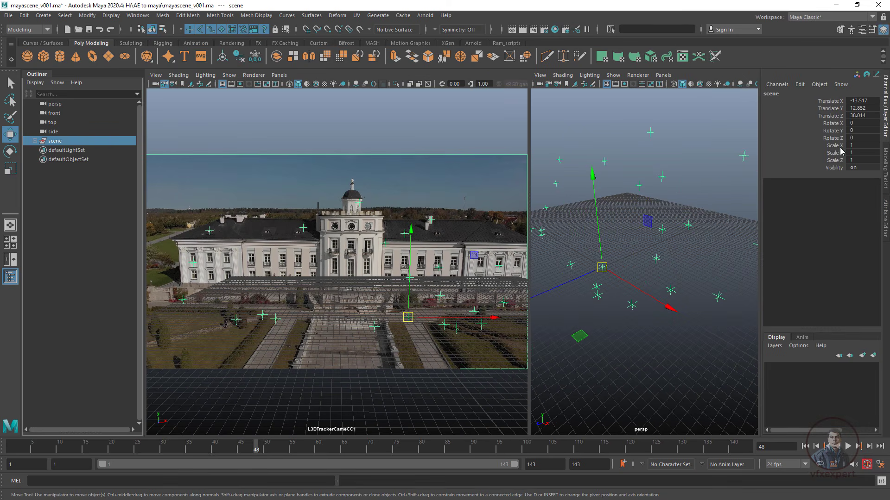
left_click(832, 131)
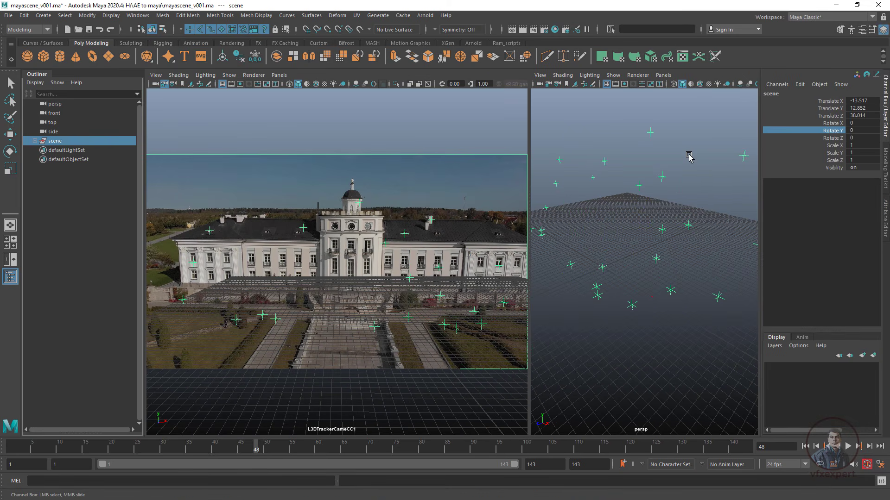
left_click_drag(689, 158, 692, 158)
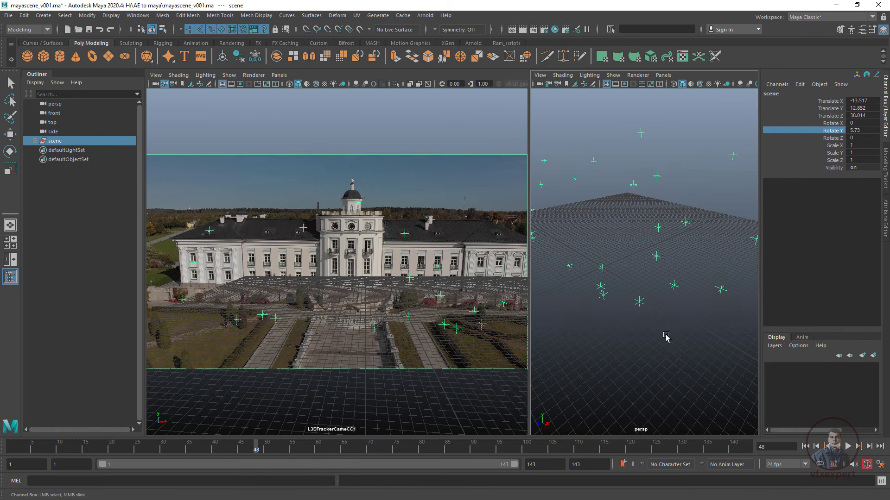
left_click_drag(666, 335, 673, 338)
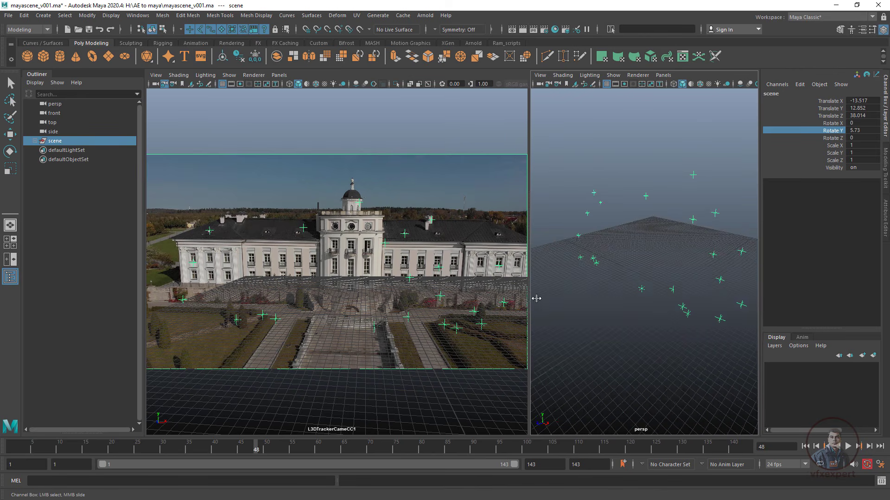
left_click_drag(529, 298, 589, 307)
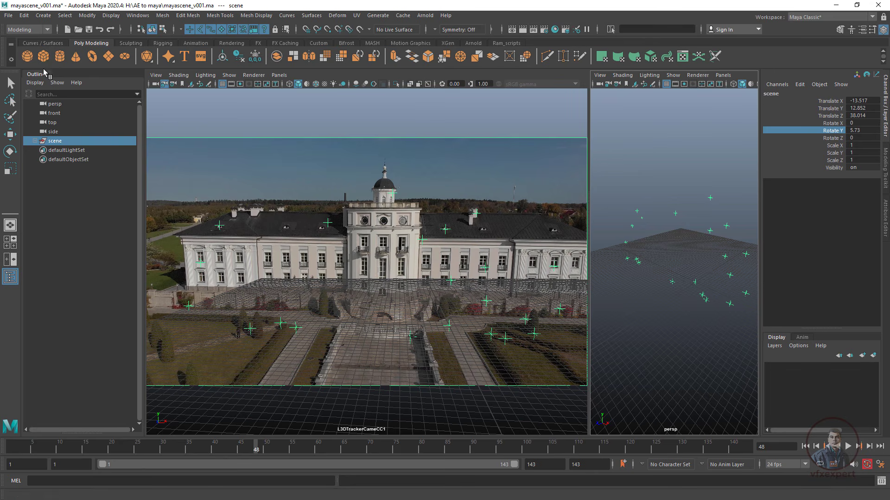
Step: Create a polygon cube at the world origin and raise it to a Translate Y of 13.64
key("q")
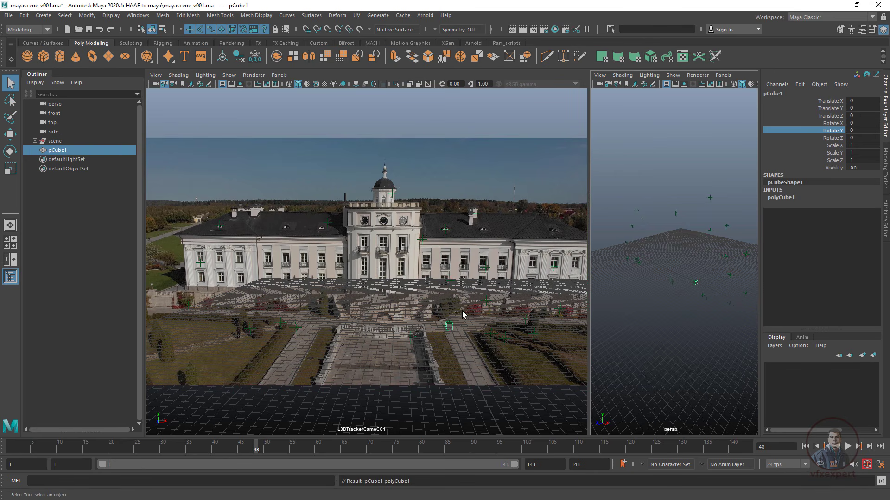
key("w")
left_click_drag(700, 187, 701, 187)
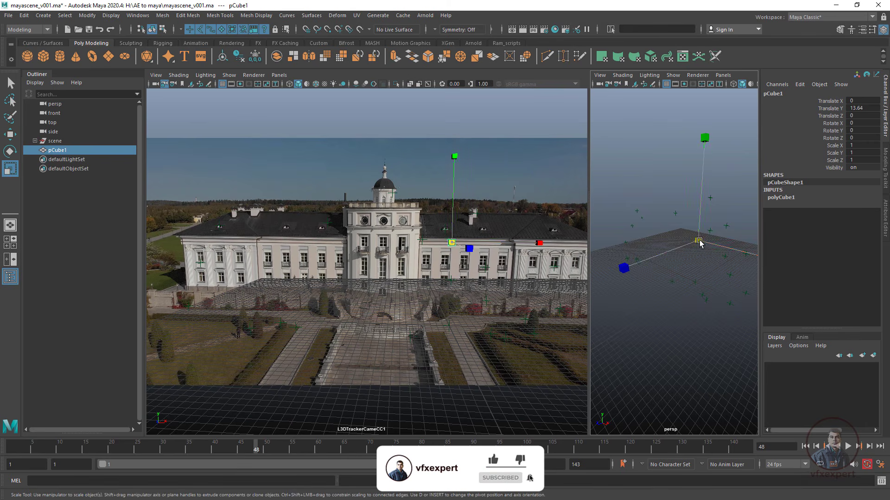
Step: Enlarge the cube, snap its pivot to a bottom corner, snap that corner to the world origin, and scale it uniformly to 3.627
left_click_drag(699, 242, 703, 282)
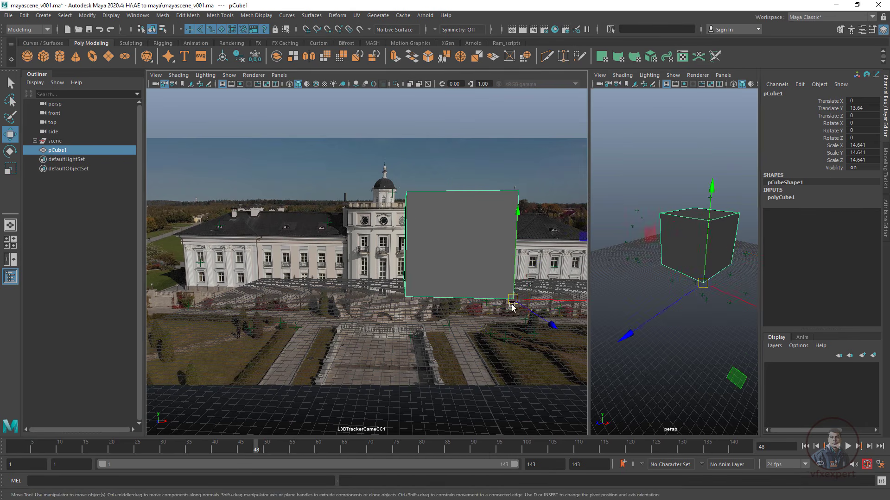
left_click_drag(512, 299, 387, 315)
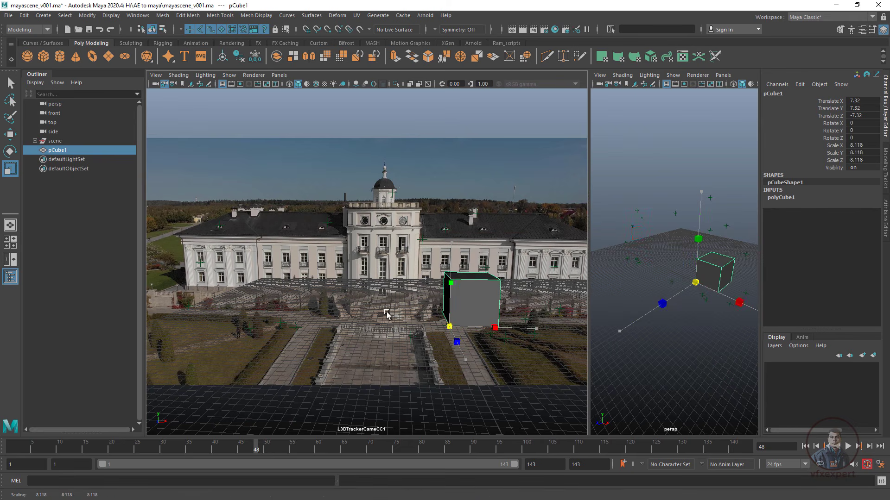
left_click(599, 294)
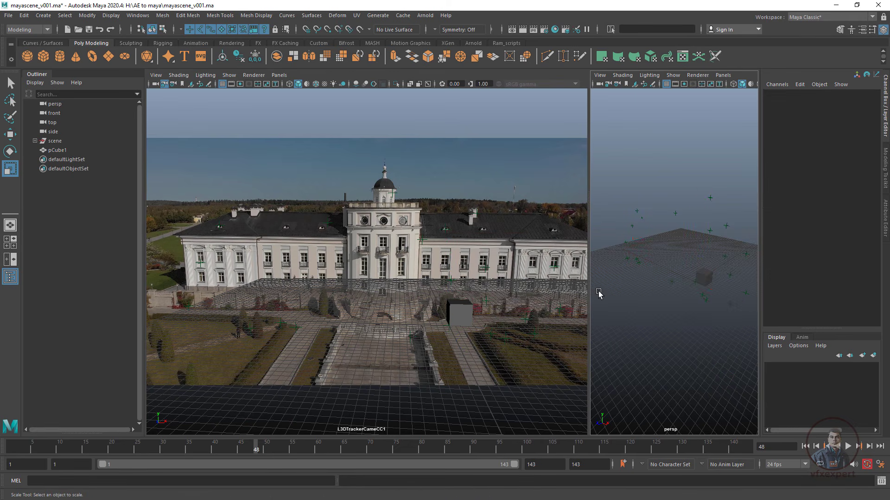
Step: Enlarge the tracked camera view, hide its grid, and play the shot from frame 1 to check the cube against the footage
left_click_drag(588, 292, 653, 287)
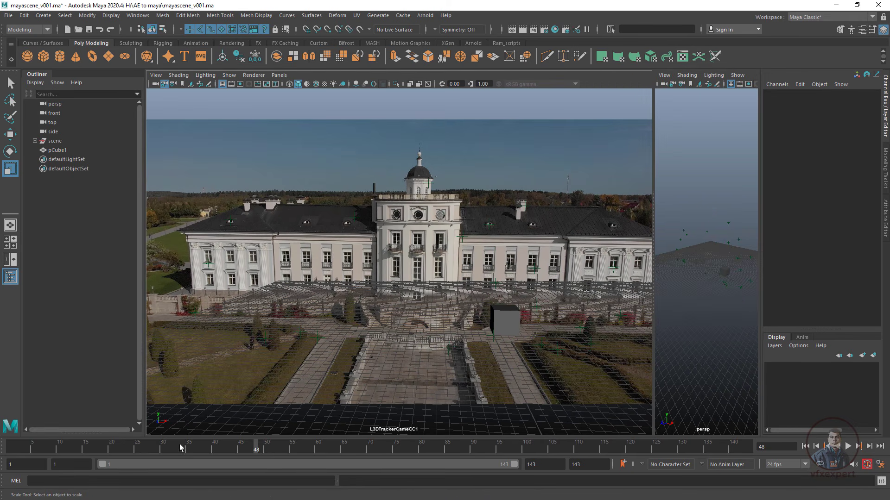
left_click_drag(138, 448, 1, 440)
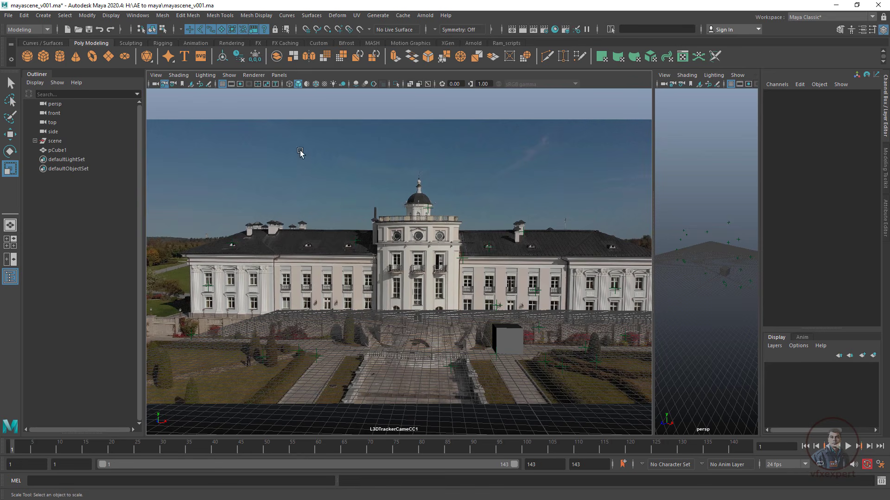
left_click(222, 84)
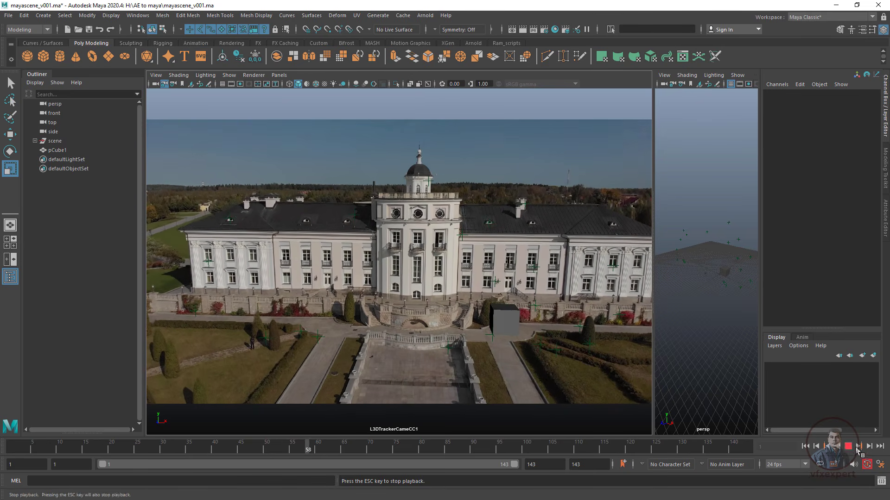
left_click_drag(585, 452, 11, 449)
Step: Select the cube and scrub through the frames to examine how it sticks to the ground in the tracked camera view
left_click(509, 343)
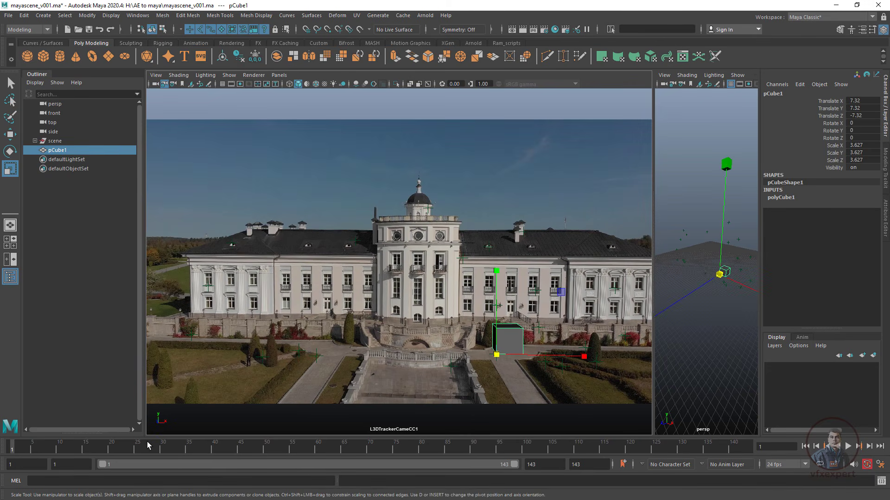
left_click_drag(34, 448, 199, 450)
left_click_drag(123, 278, 0, 268)
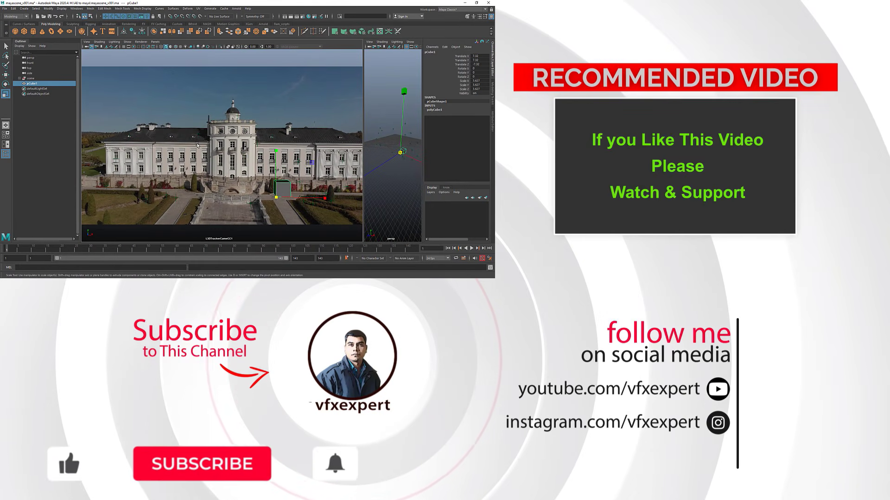